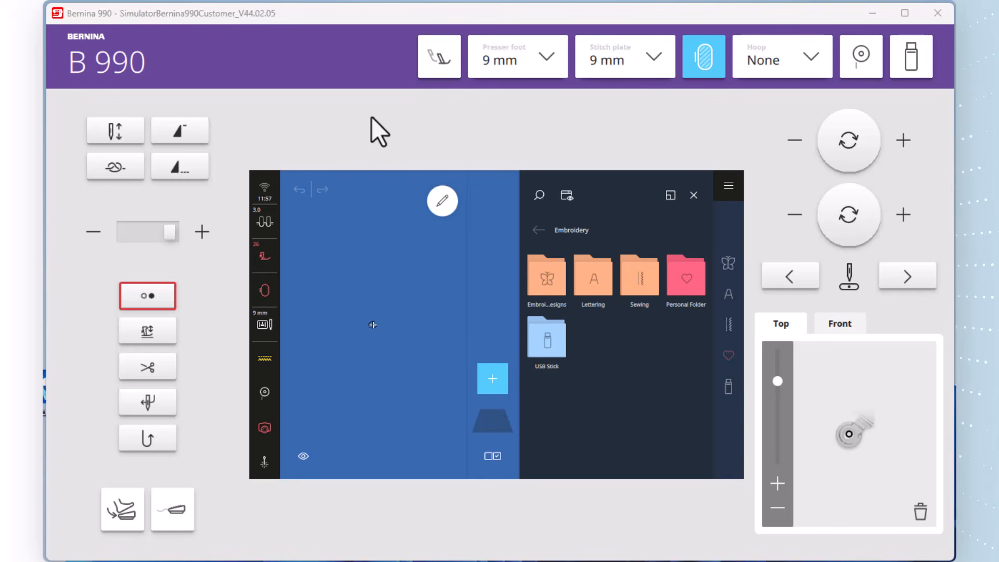
Step: Switch to sewing mode and select decorative stitch 1212 from the 1201 folder
left_click(728, 186)
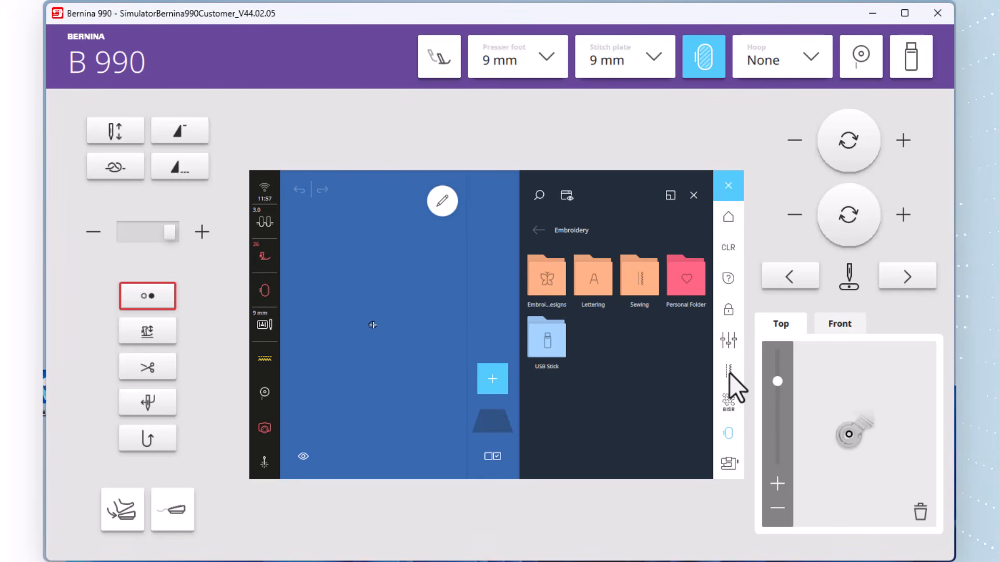
left_click(729, 372)
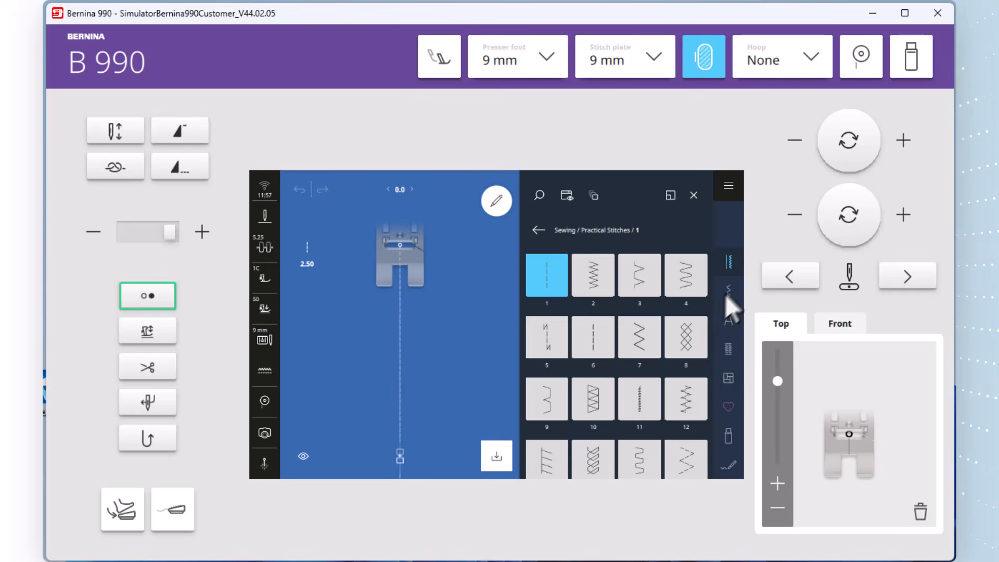
left_click(729, 291)
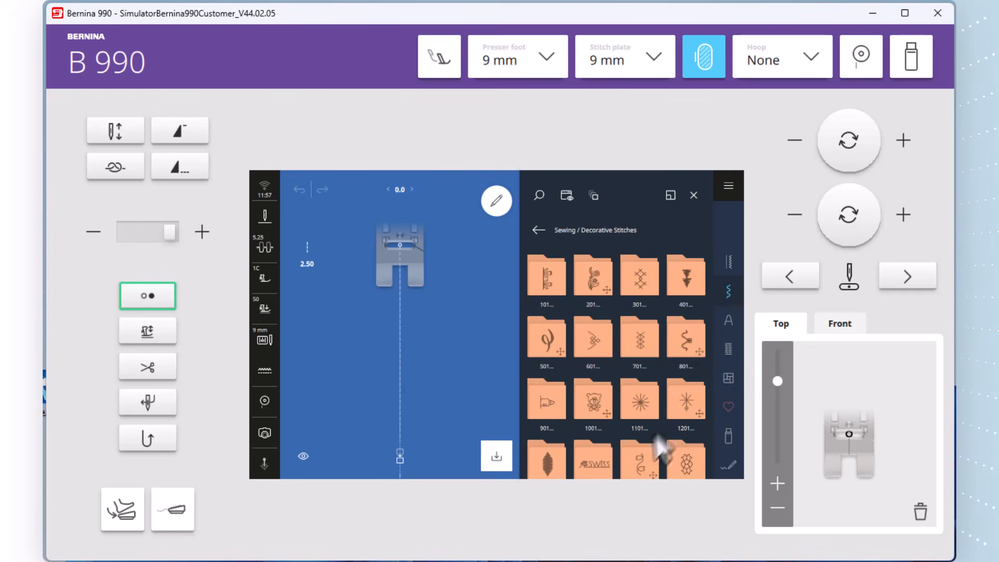
left_click(688, 411)
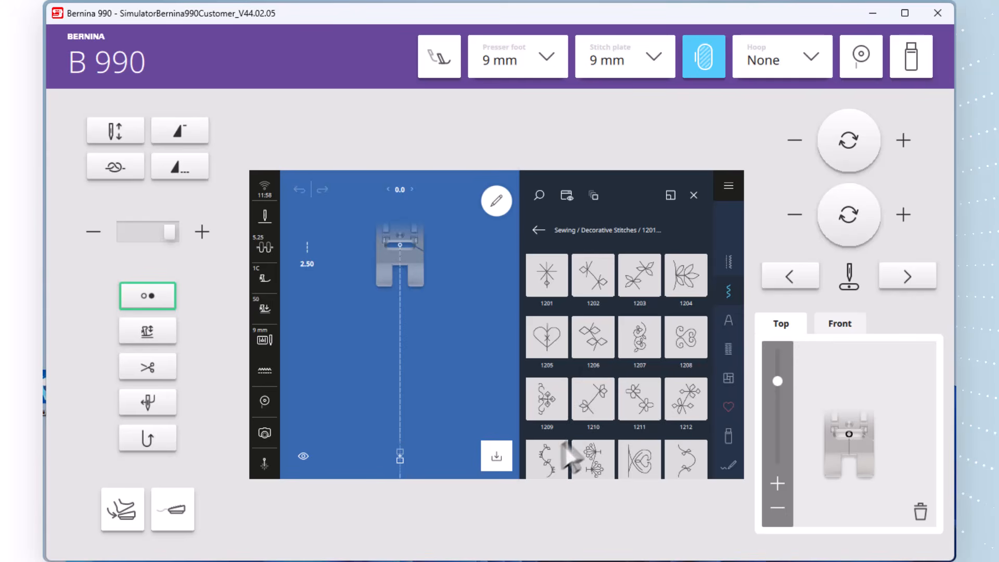
left_click(682, 409)
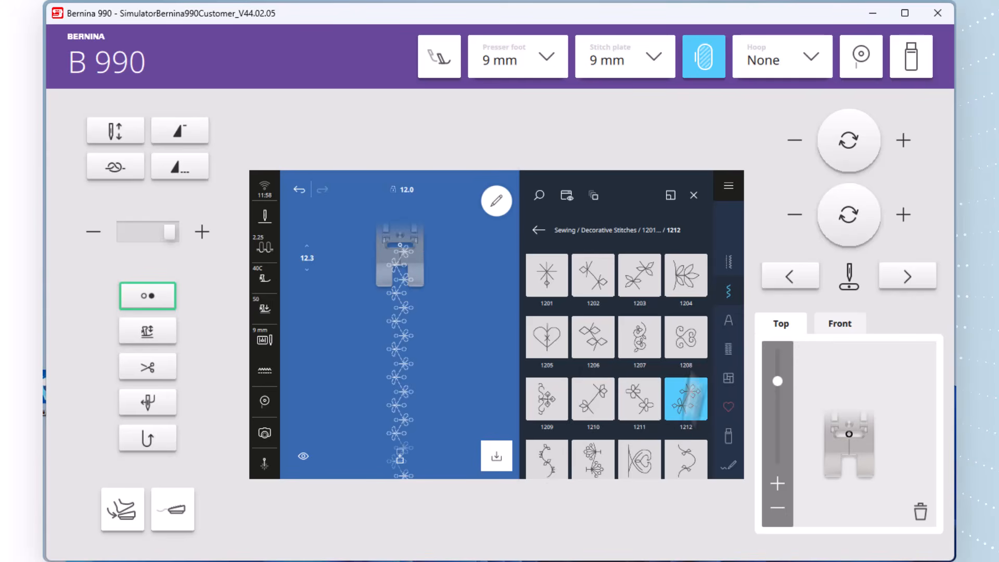
Step: Switch to embroidery mode and load the pink flower stitch design from the Personal Folder
left_click(728, 186)
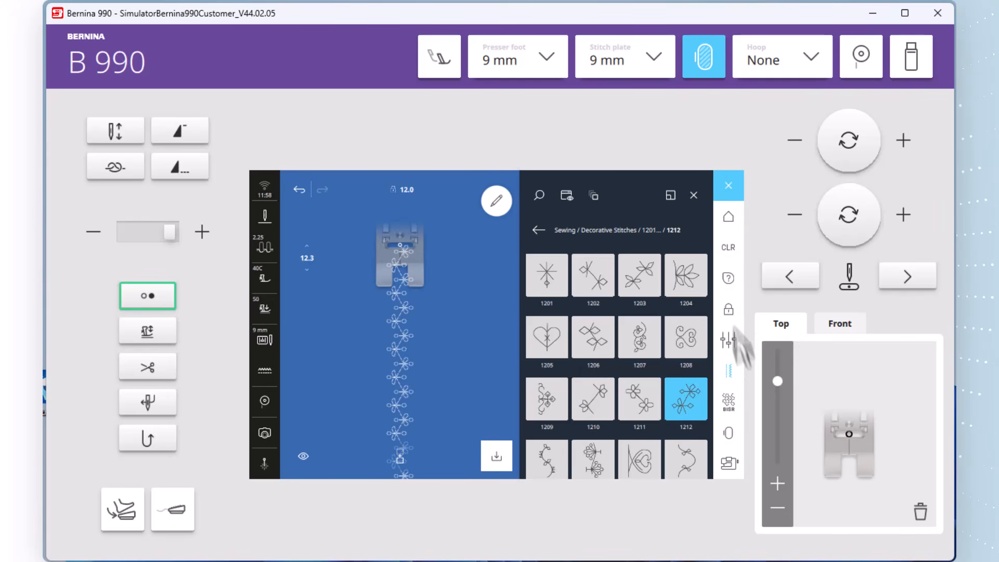
left_click(730, 435)
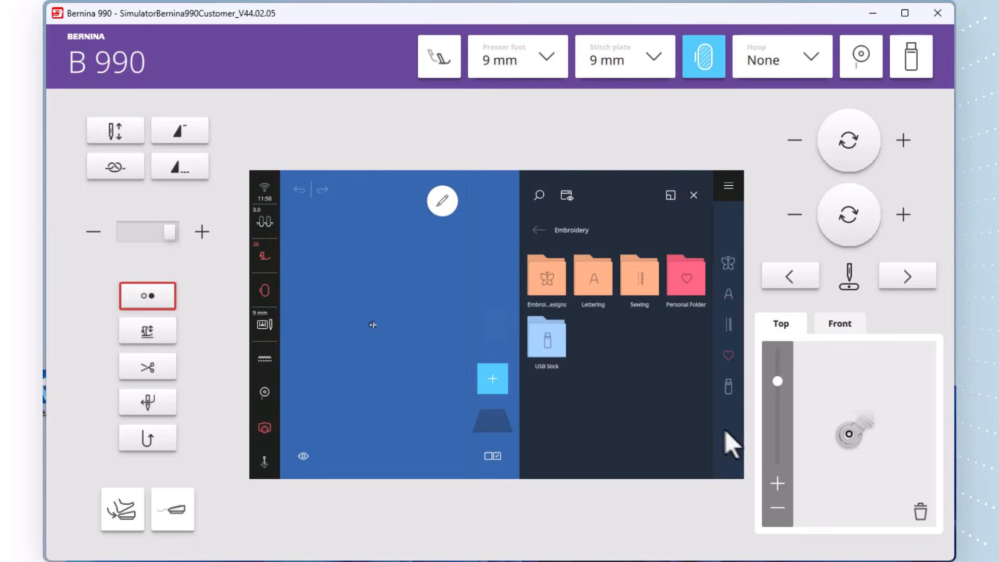
left_click(684, 279)
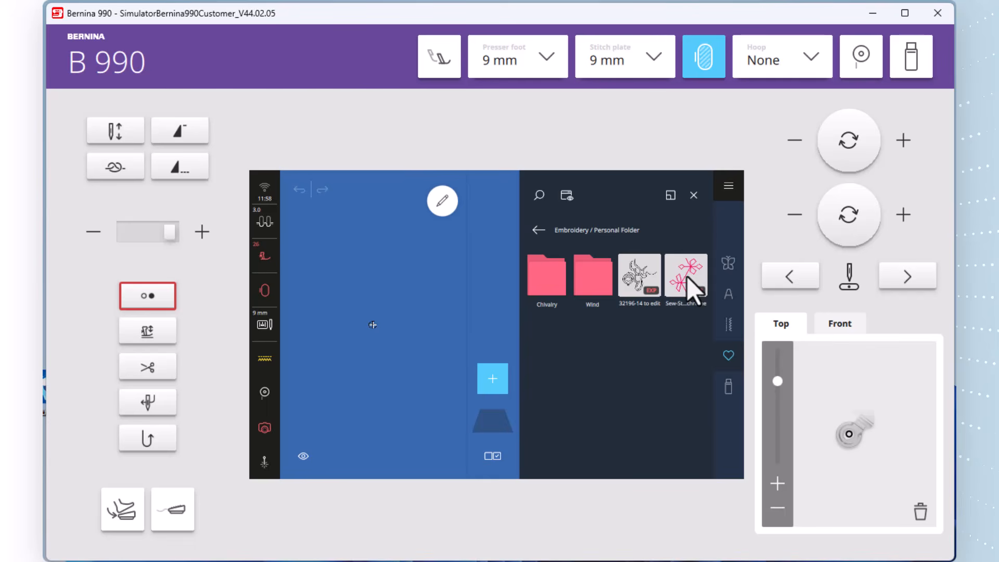
left_click(687, 276)
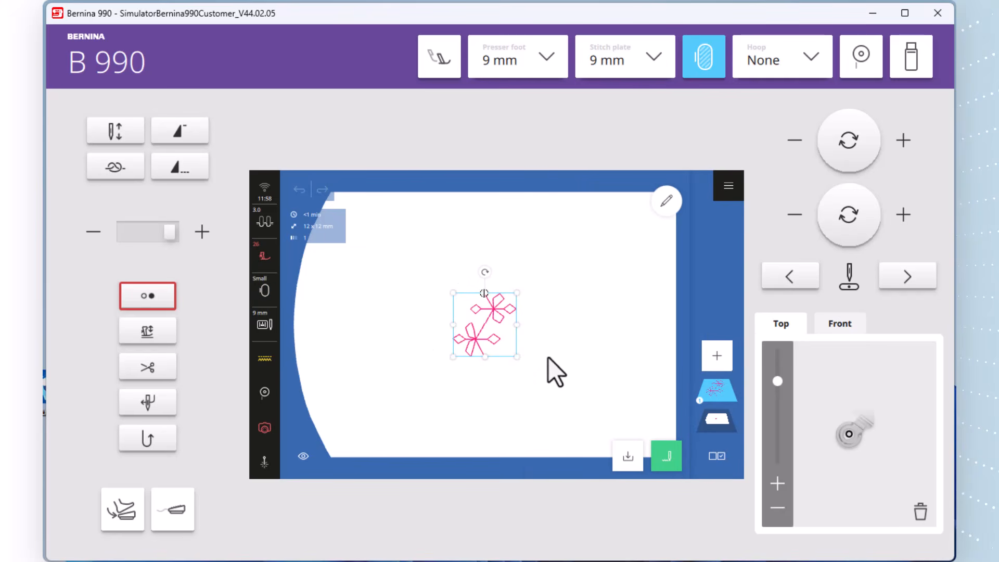
Step: Save the flower motif to the USB stick under the name 1212
left_click(632, 460)
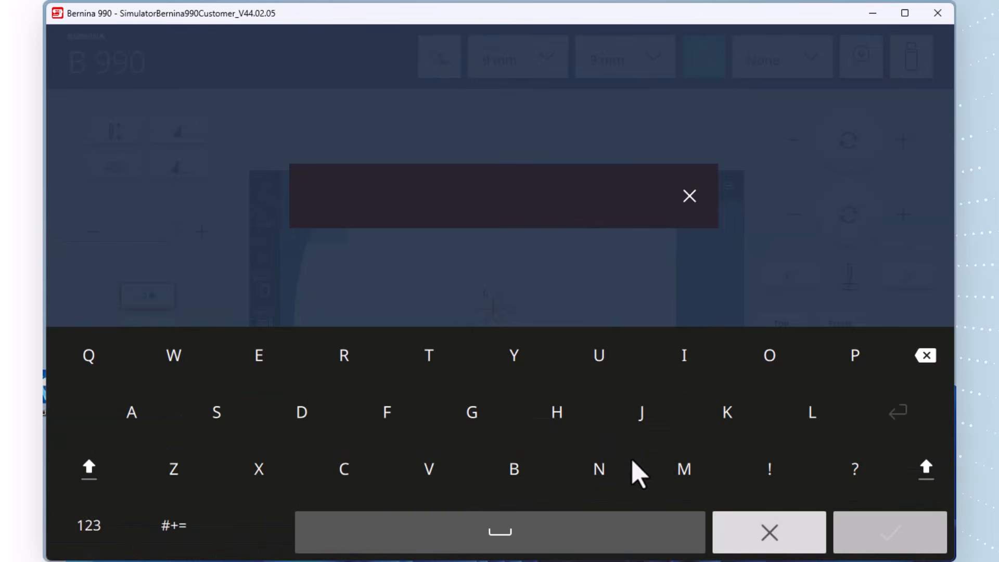
left_click(89, 526)
left_click(93, 364)
left_click(170, 357)
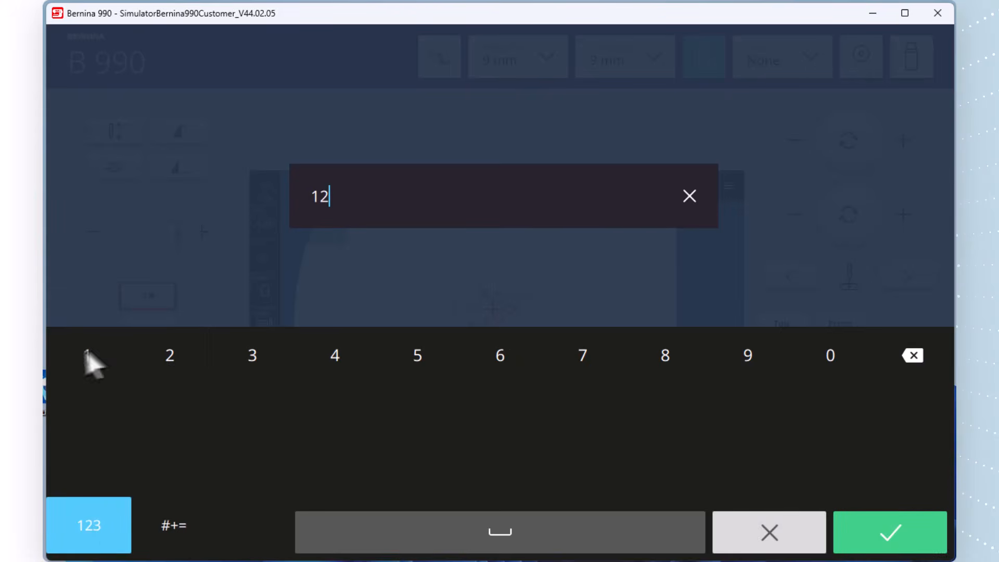
left_click(92, 364)
left_click(172, 358)
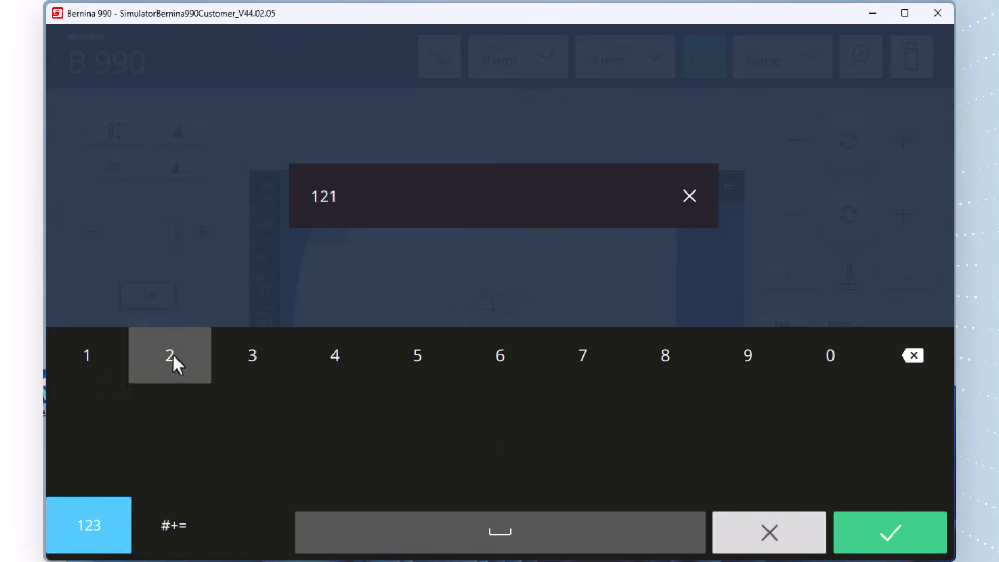
left_click(879, 546)
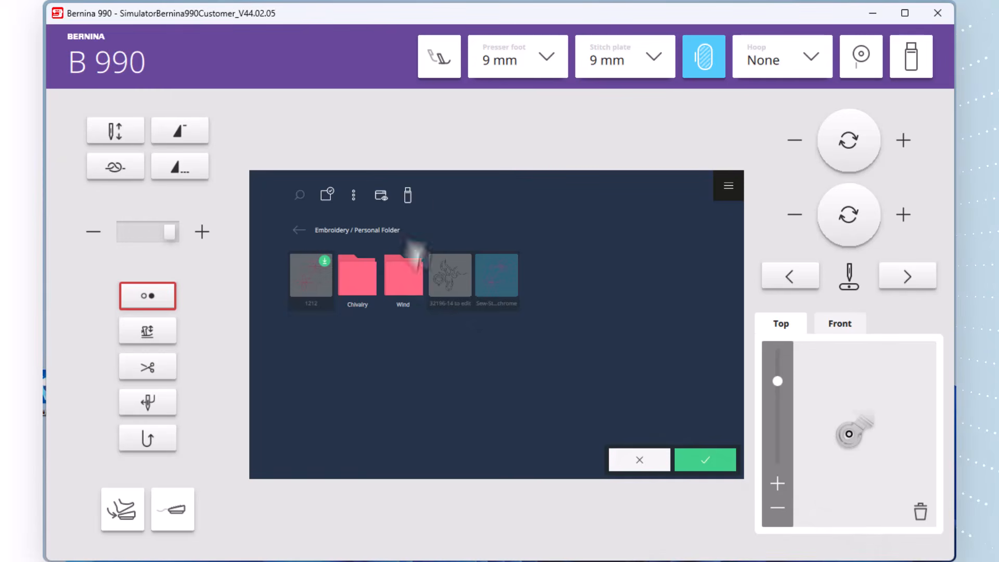
left_click(407, 196)
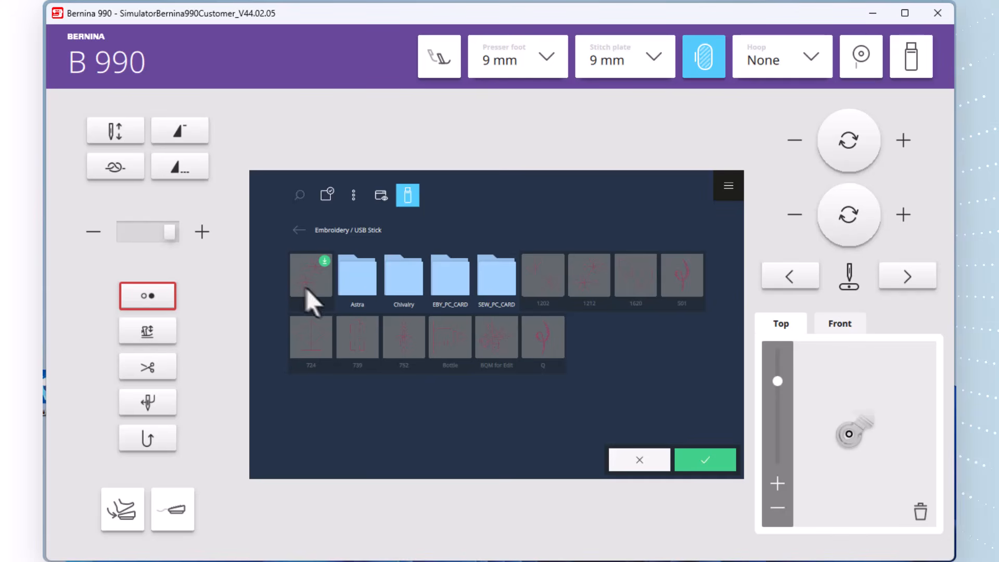
left_click(697, 461)
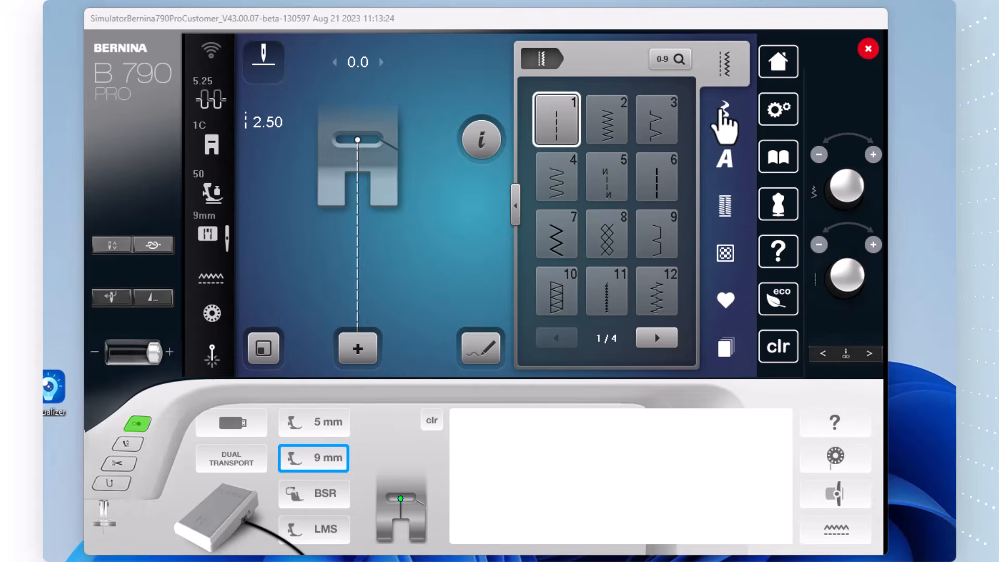
Step: In the B 790 PRO simulator, select decorative stitch 707 from the 701 folder
left_click(723, 108)
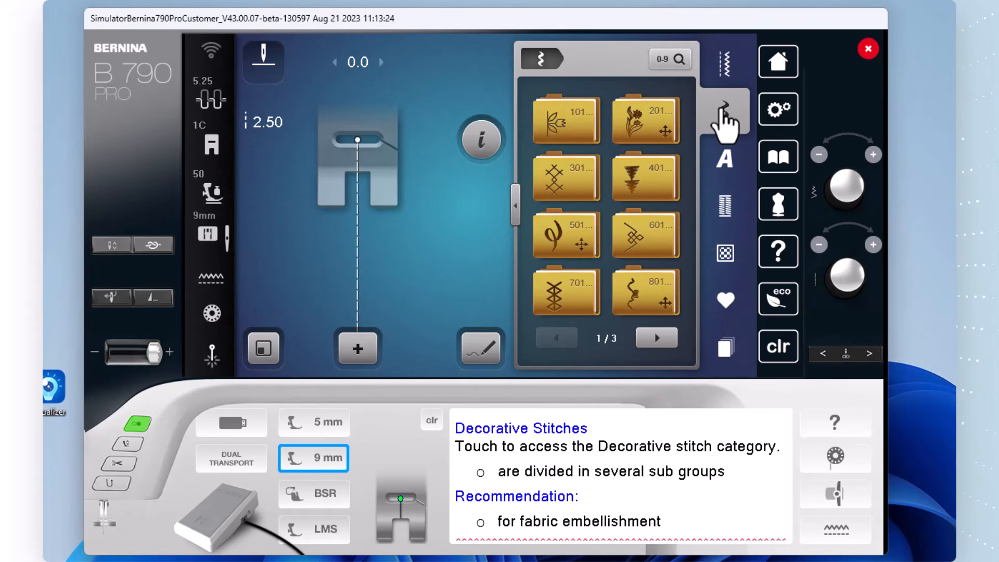
left_click(579, 301)
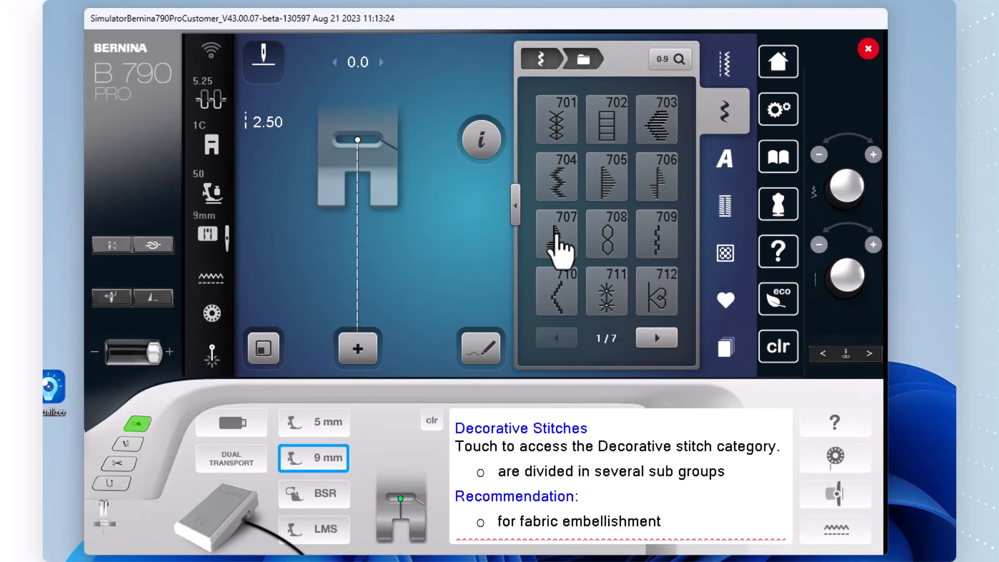
left_click(556, 235)
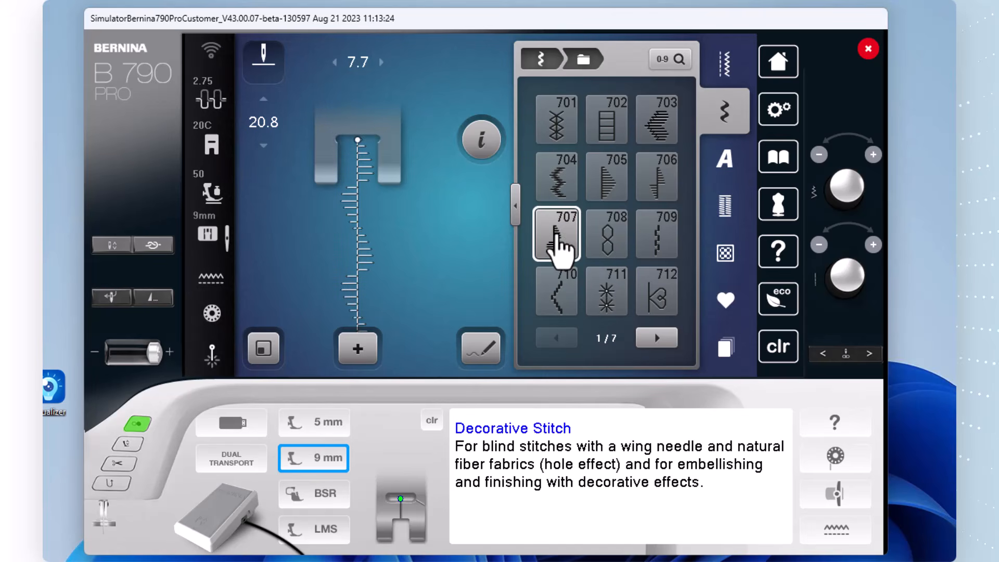
Step: Switch to embroidery mode, lowering the feed dog as requested, and load design 2 from the personal designs
left_click(778, 62)
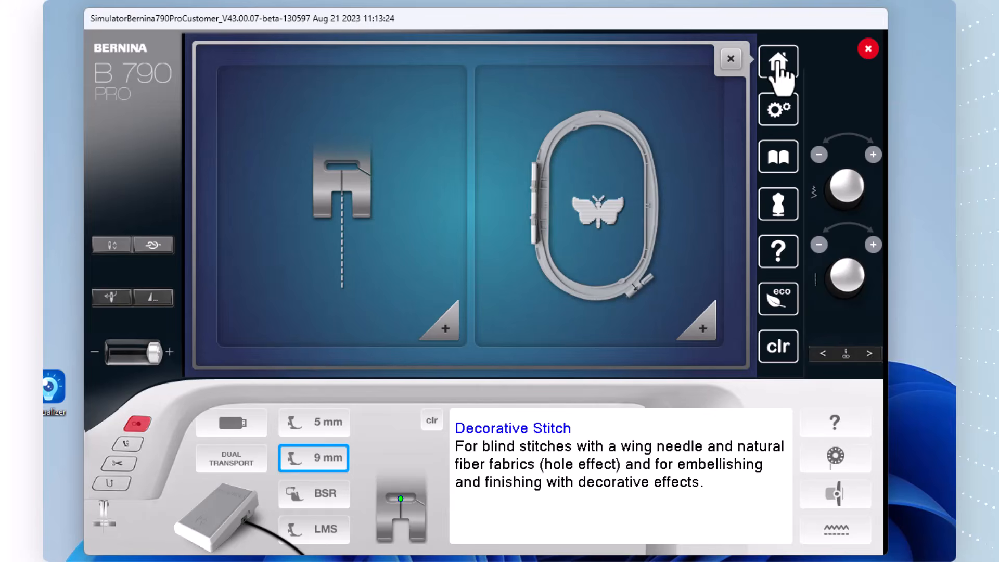
left_click(596, 213)
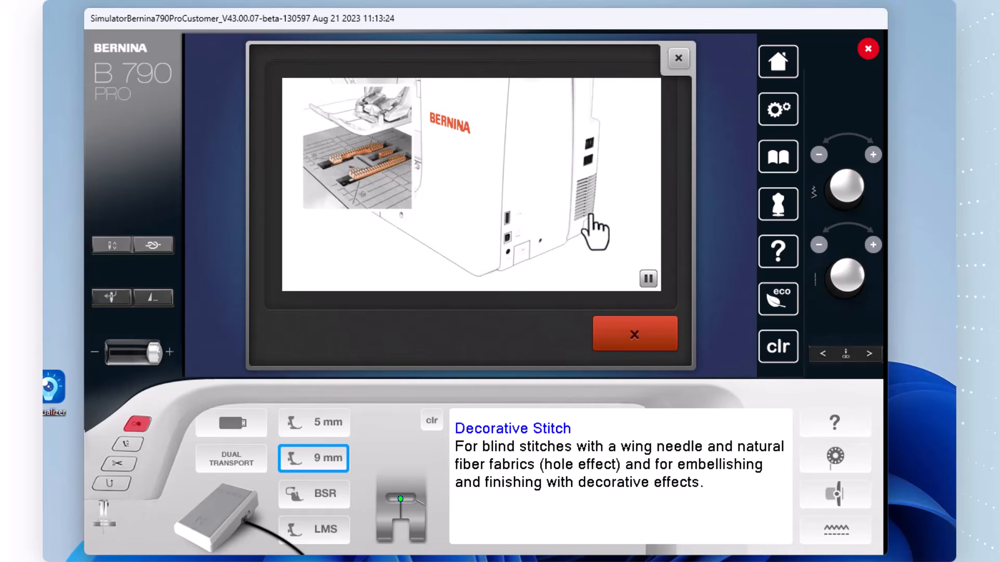
left_click(838, 531)
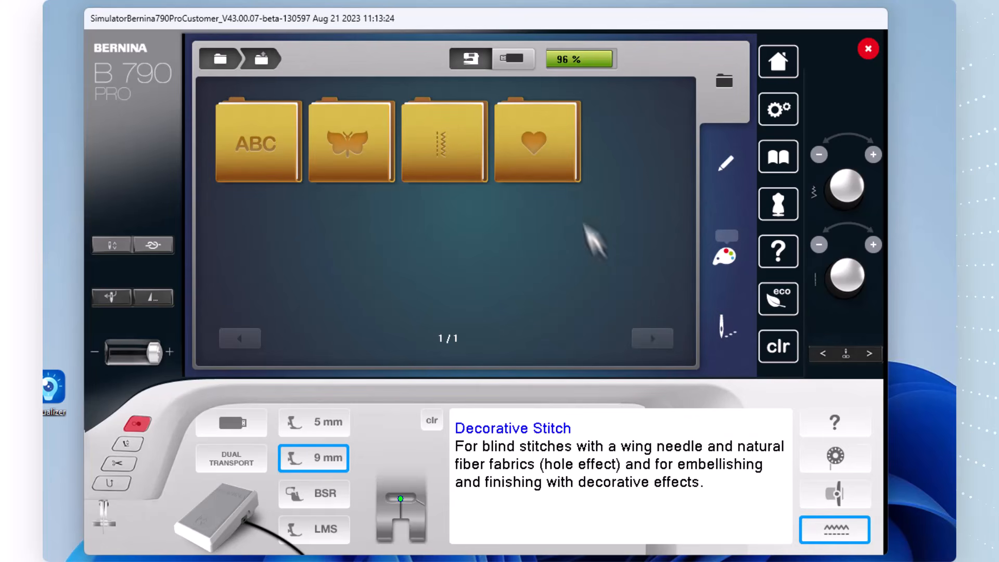
left_click(542, 146)
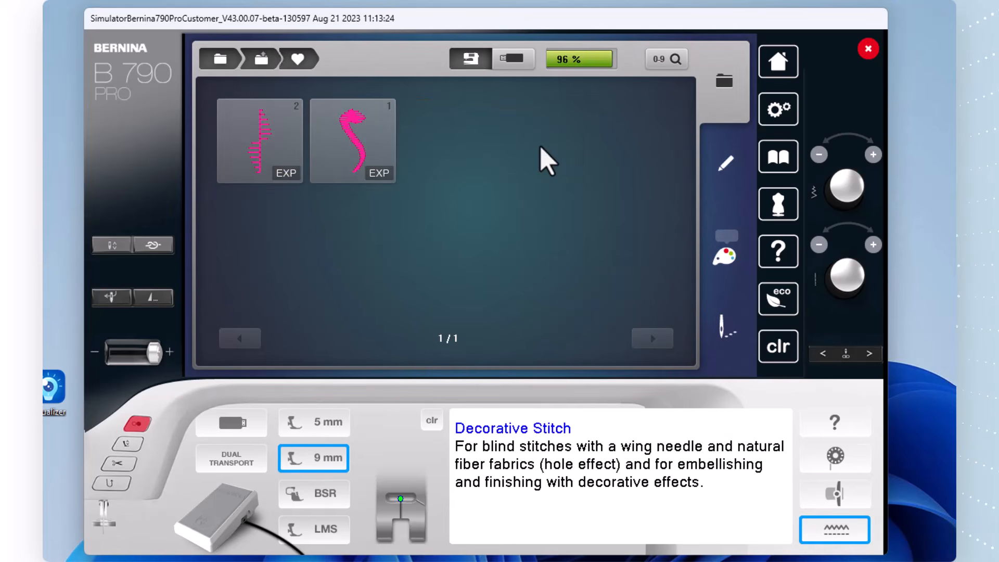
left_click(255, 159)
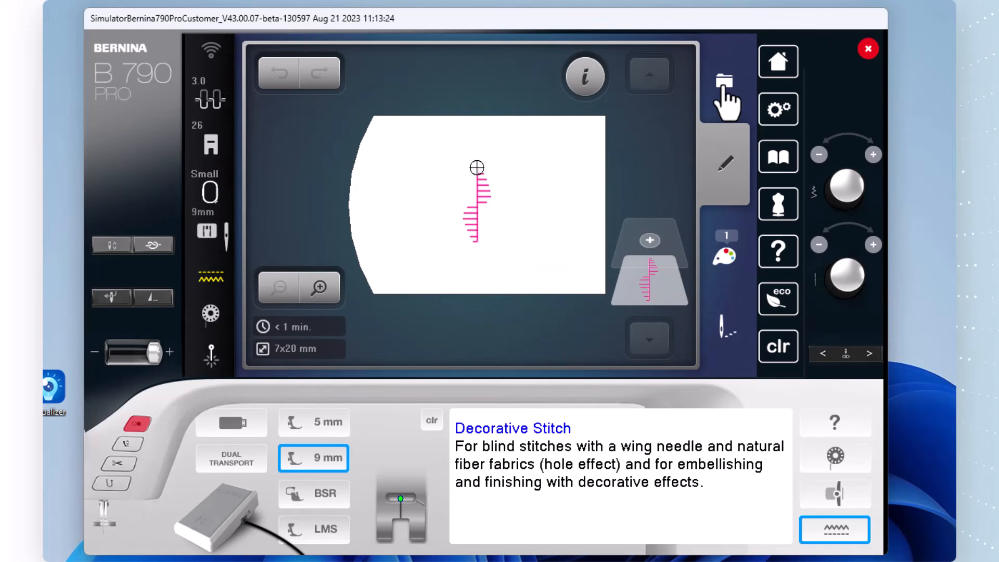
Step: Save the loaded stitch motif as a new design on the USB stick
left_click(725, 86)
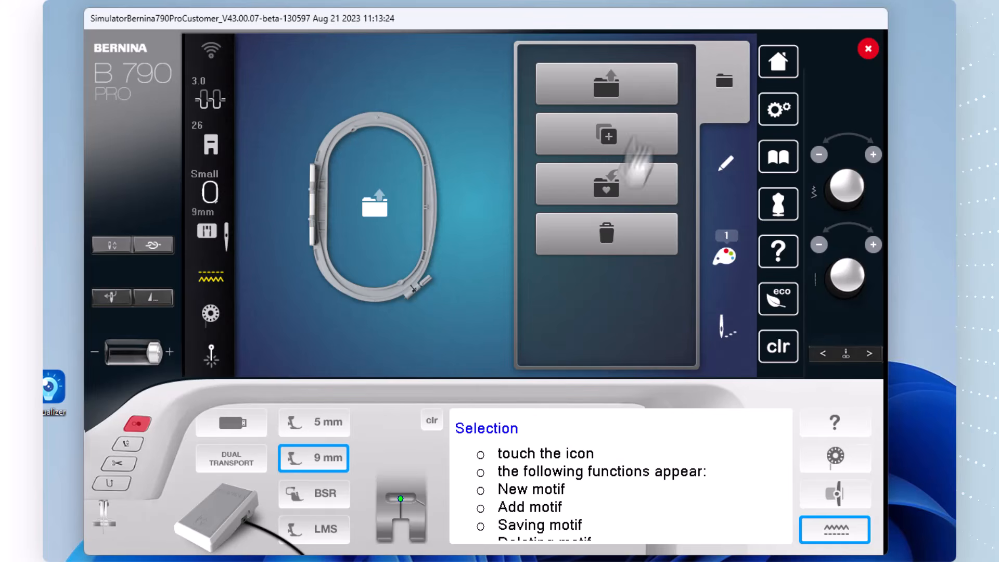
left_click(606, 192)
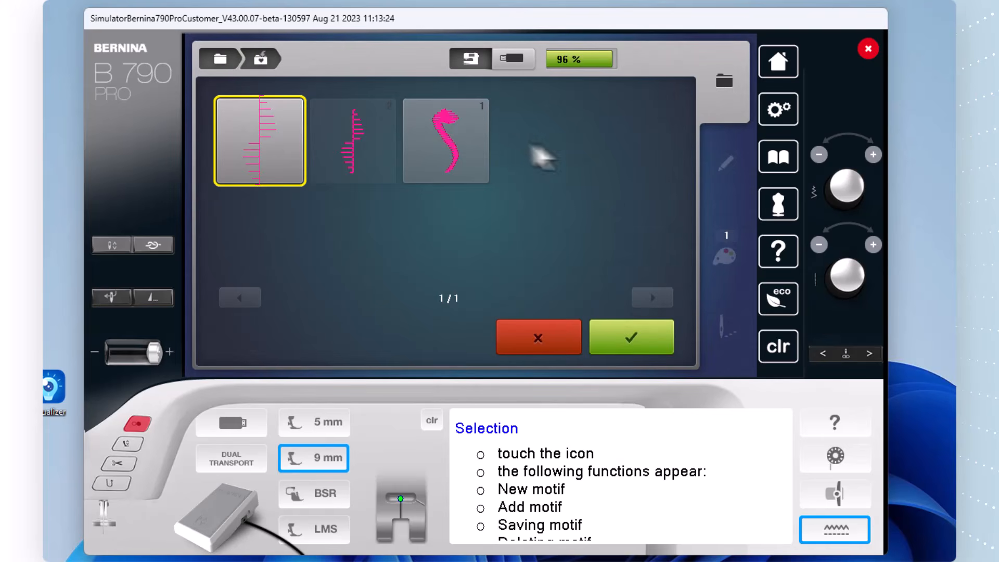
left_click(515, 60)
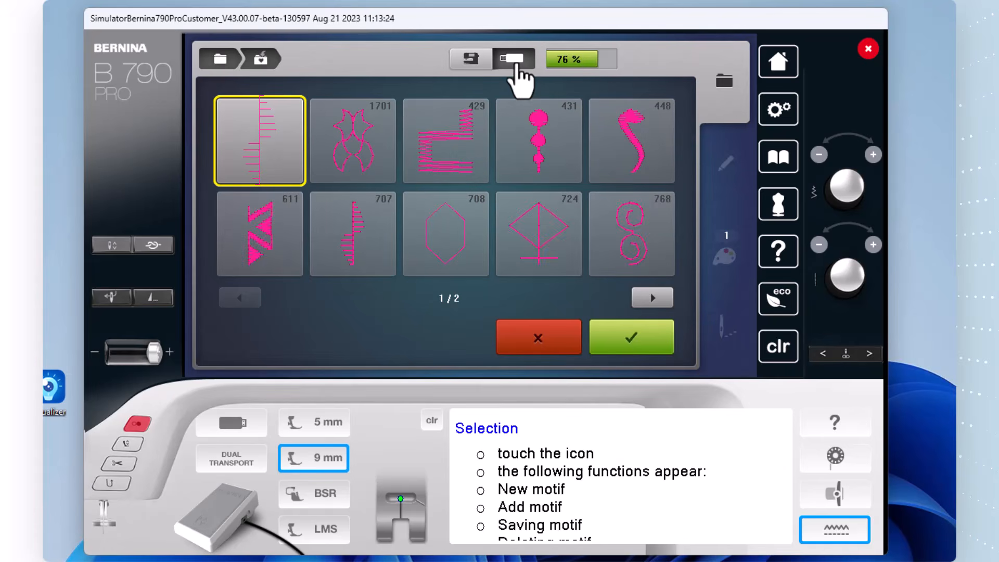
left_click(632, 348)
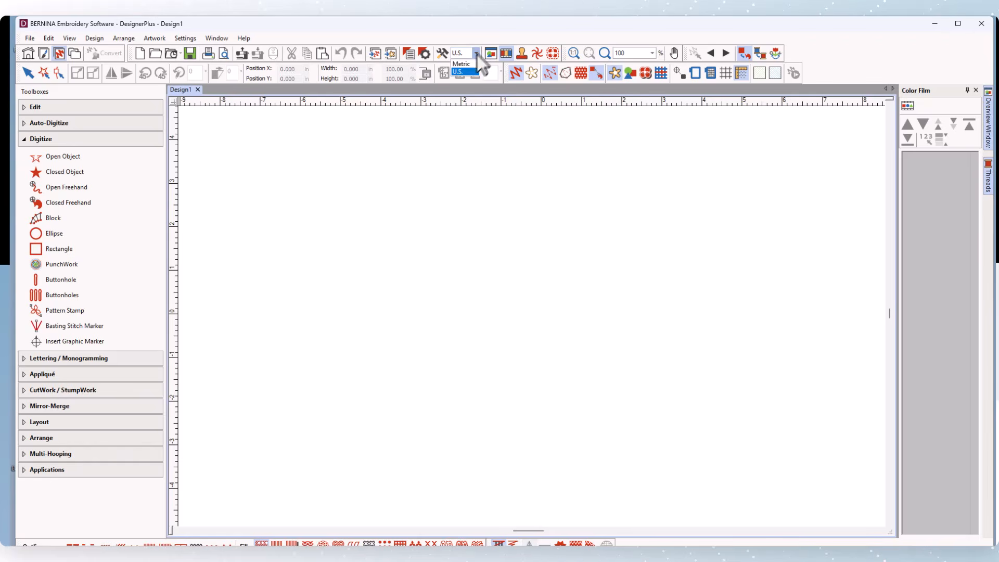
Step: In BERNINA Embroidery Software, accept the Calibrate Screen dimensions in Metric units, then return the measurement system to U.S
left_click(471, 64)
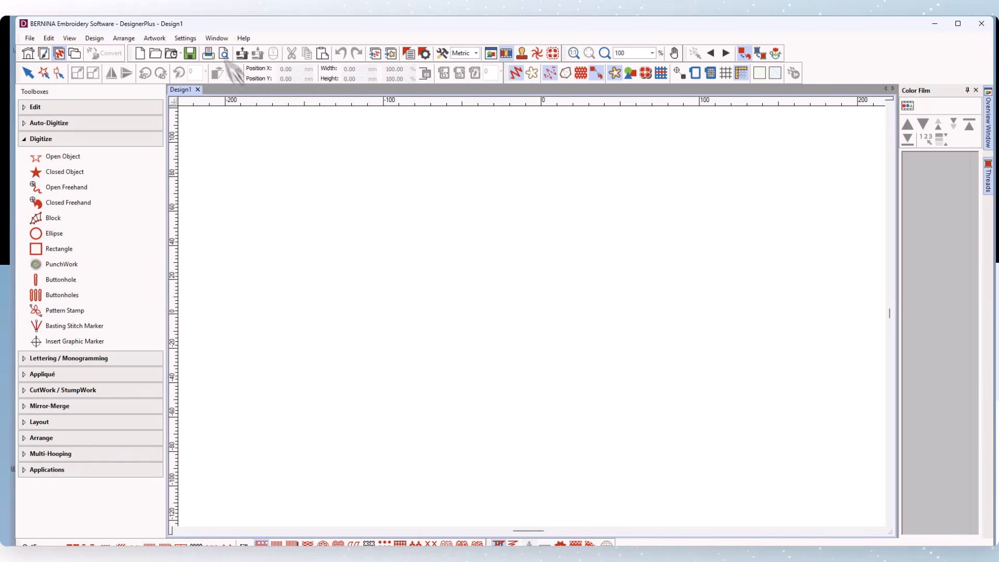
left_click(186, 38)
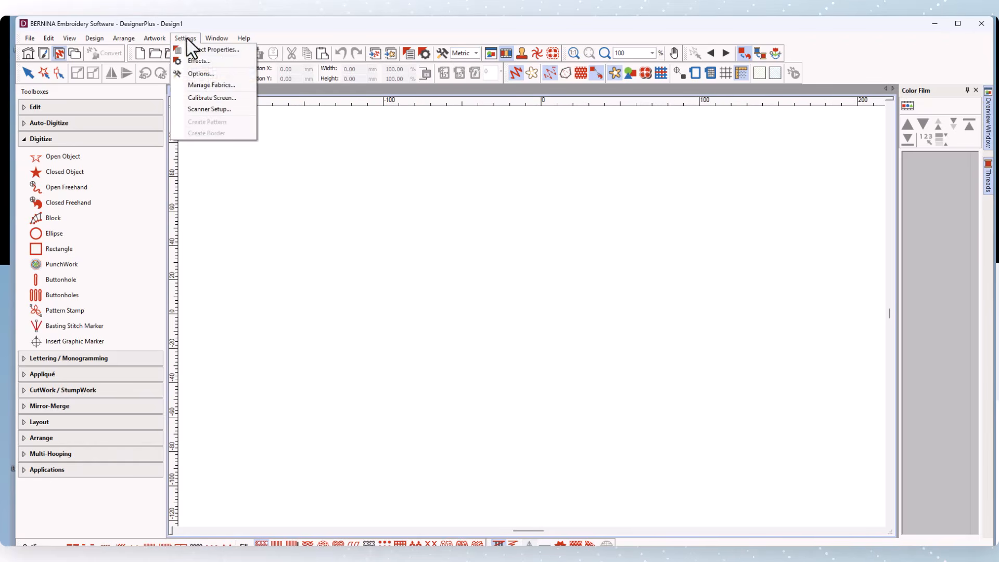
left_click(204, 98)
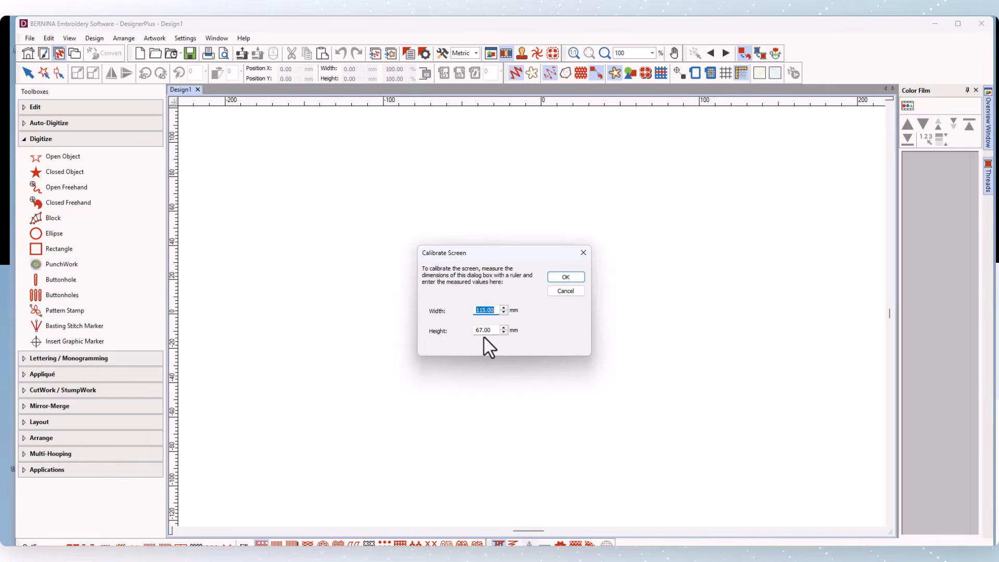
left_click(565, 276)
left_click(475, 53)
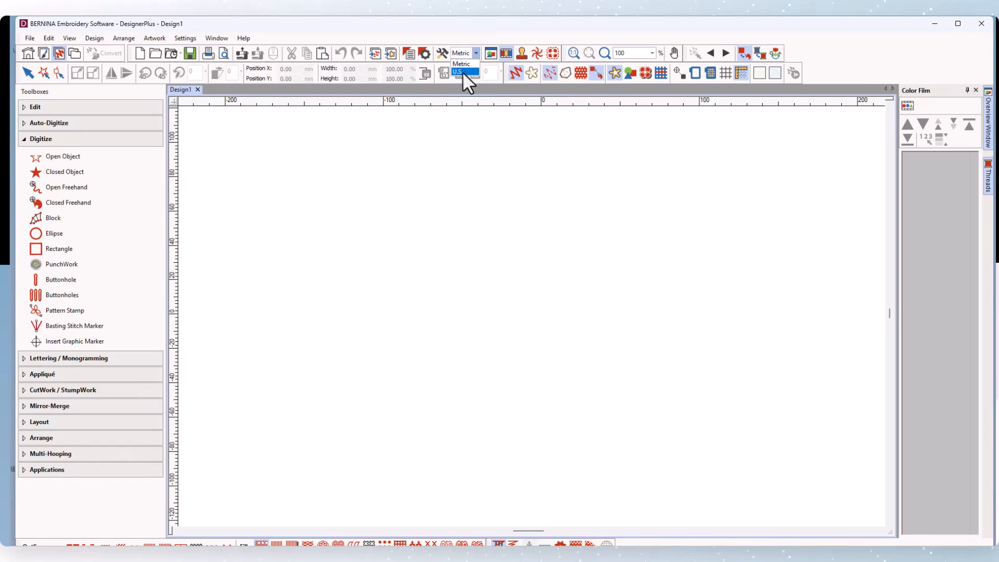
left_click(463, 72)
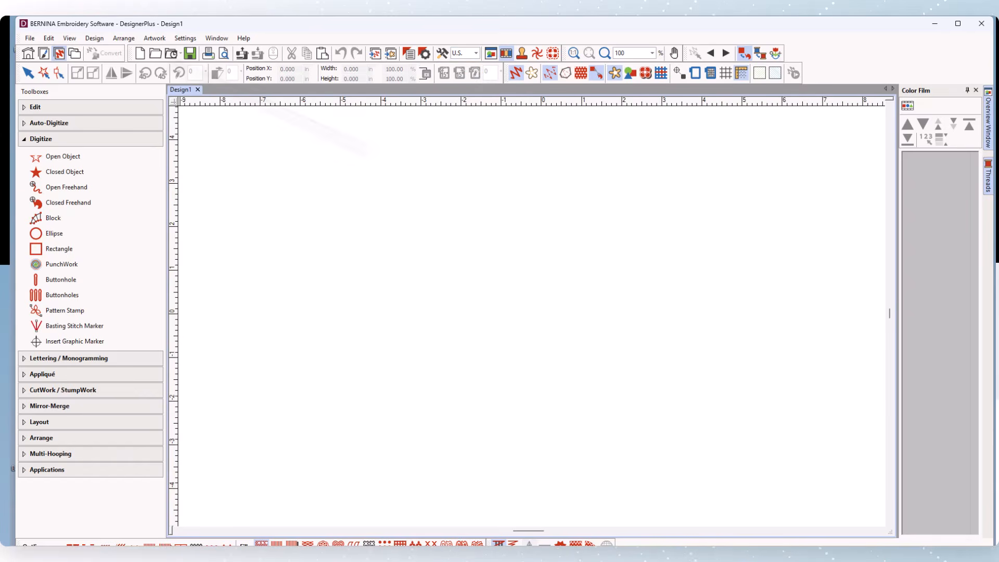
Step: In the Open Design dialog, rename the sny8.0.exp file on the BERNINA (F:) drive as 707
left_click(155, 54)
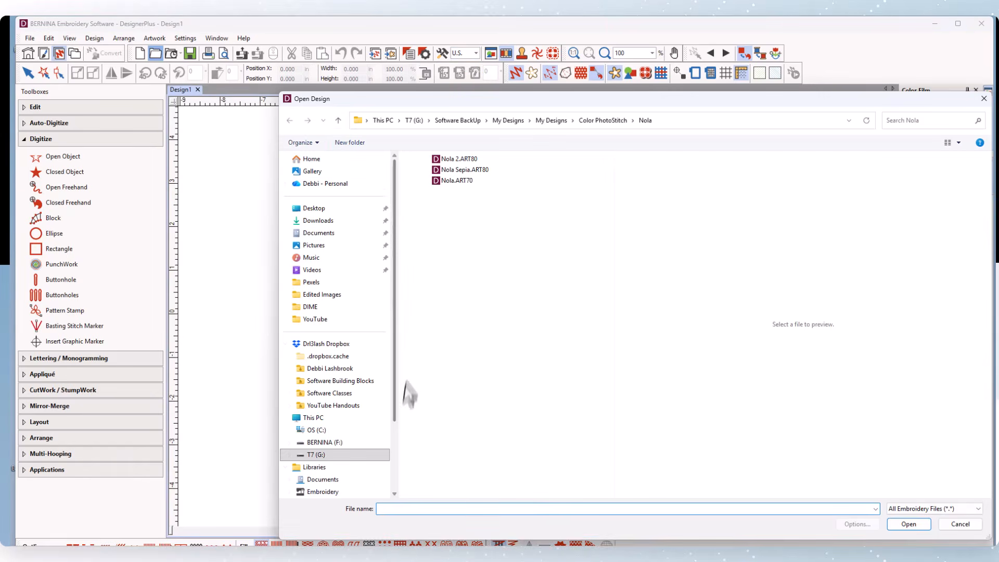
left_click(318, 443)
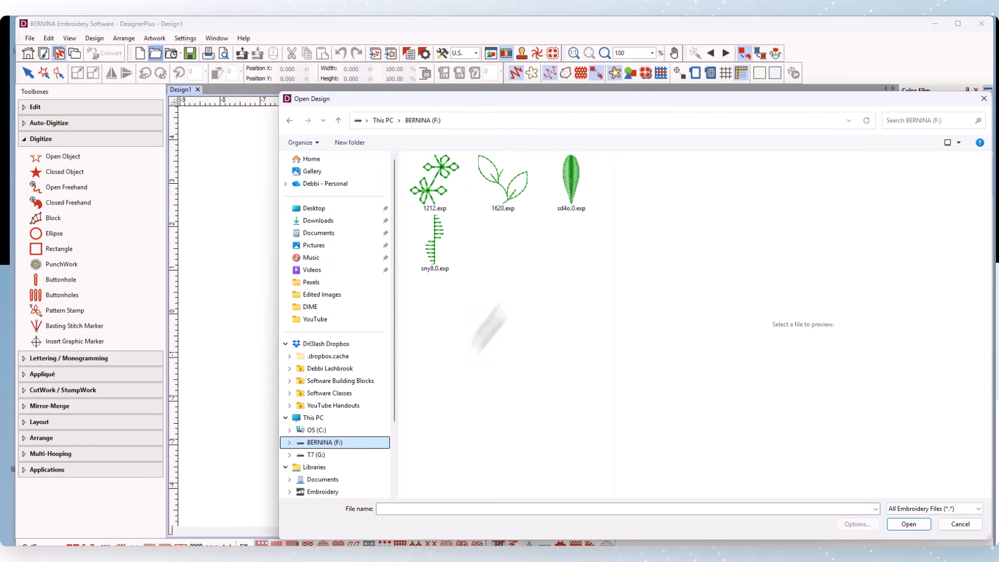
left_click(432, 276)
right_click(431, 277)
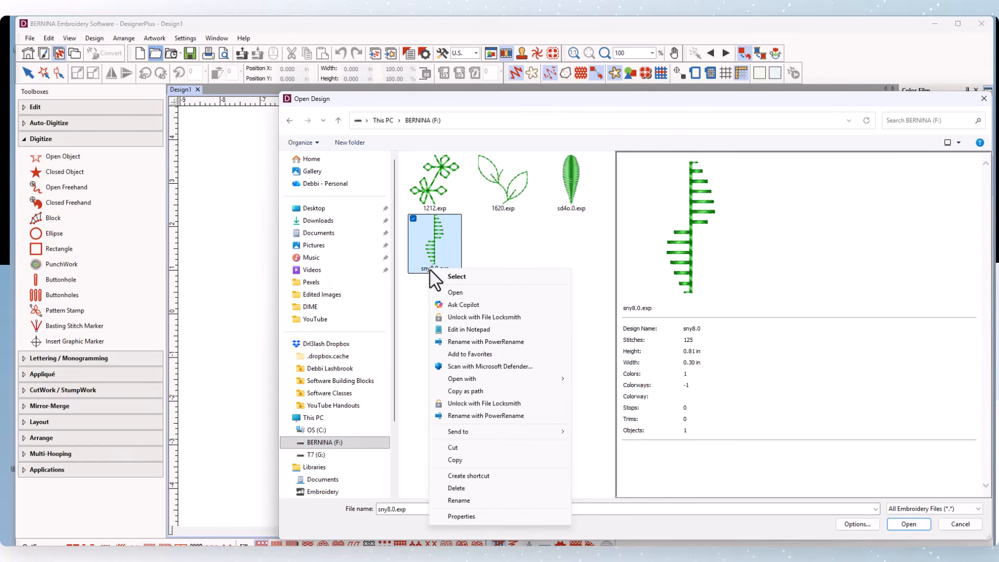
left_click(460, 501)
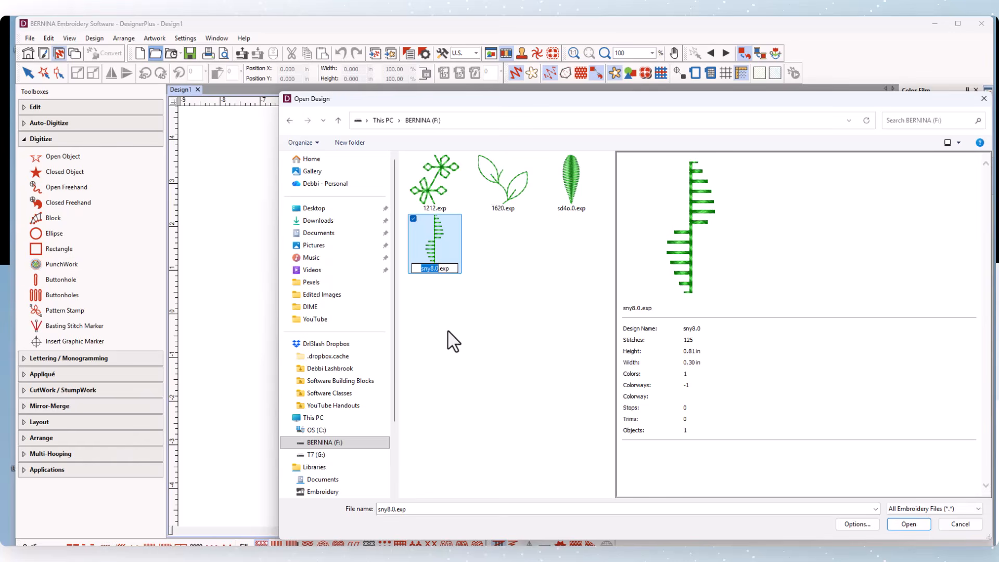
type("707")
key("Return")
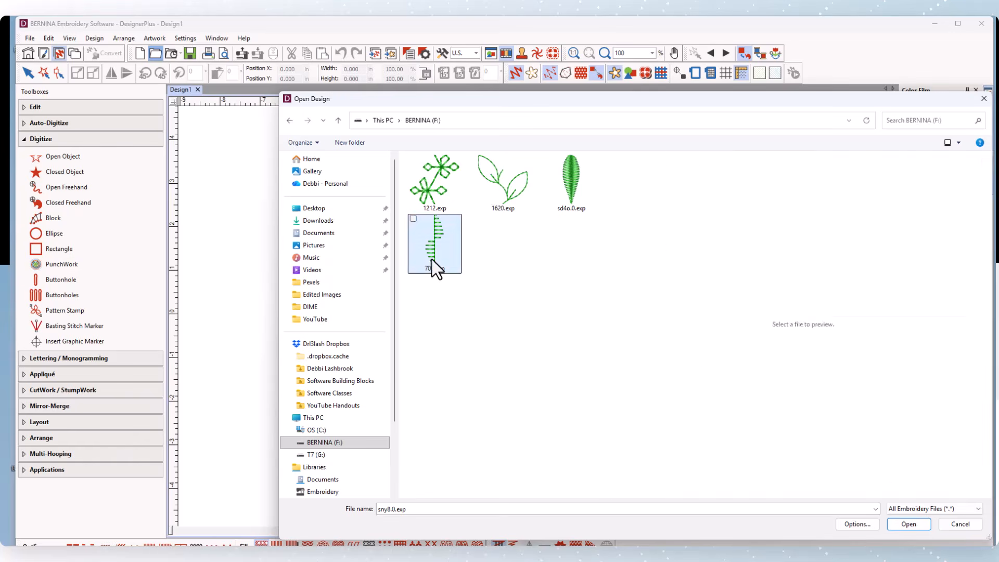
Step: Open the 707.exp design, accept the non-native design notice, and maximize the software window
left_click(914, 523)
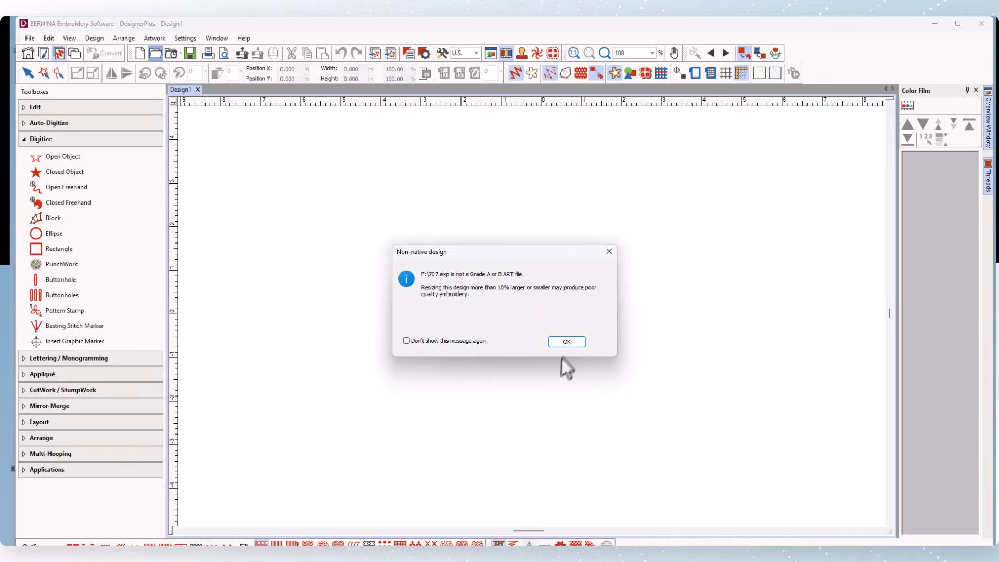
left_click(567, 342)
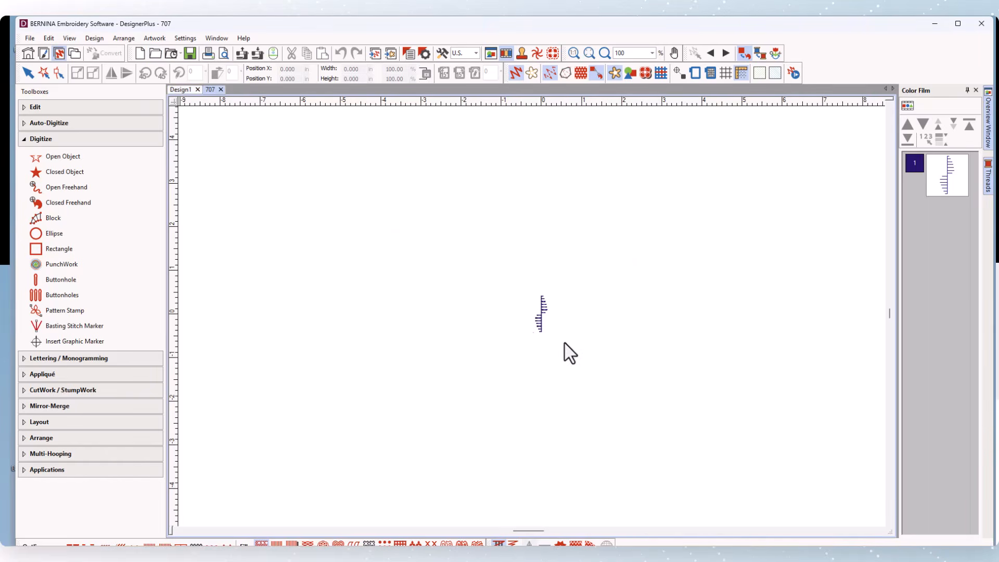
scroll(536, 320, "up", 6)
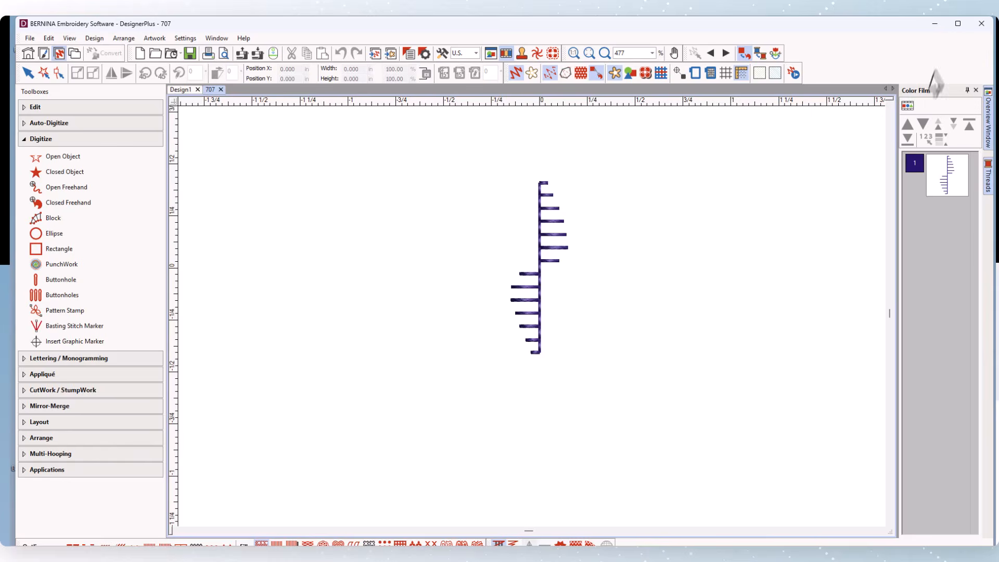
left_click(958, 24)
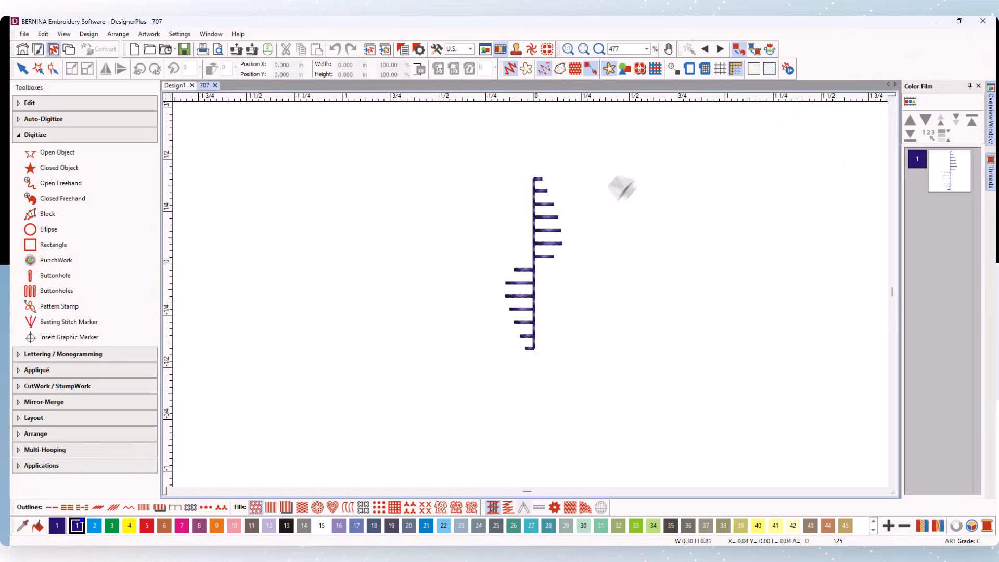
Step: Examine the 707 motif in the stitch player and through its reshape points
left_click(787, 67)
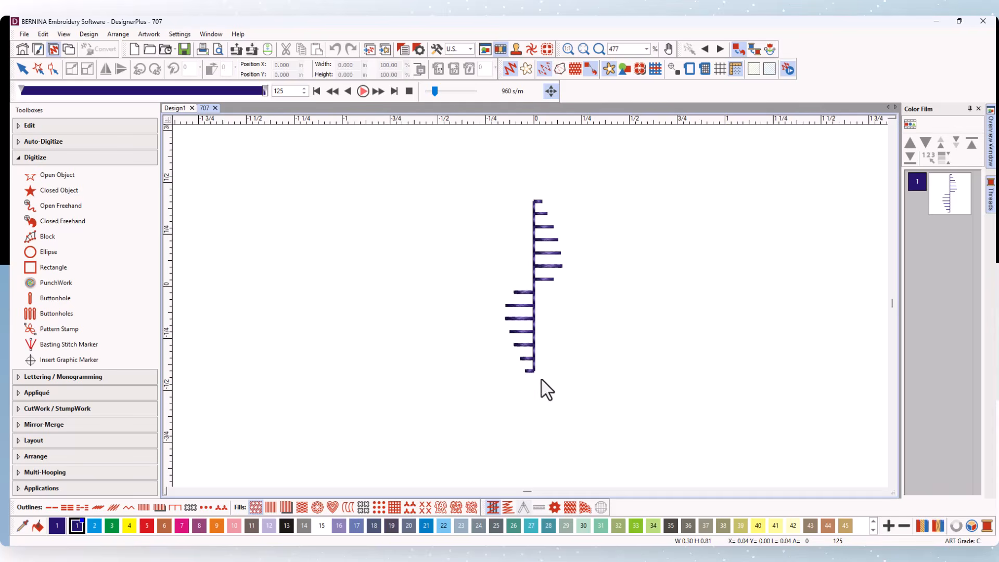
left_click(409, 92)
left_click(547, 251)
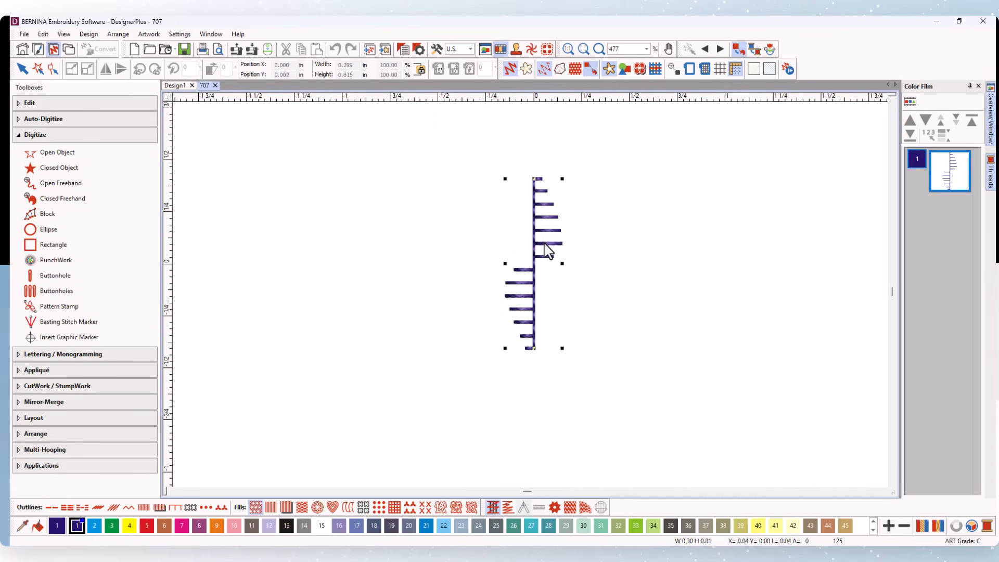
left_click(52, 68)
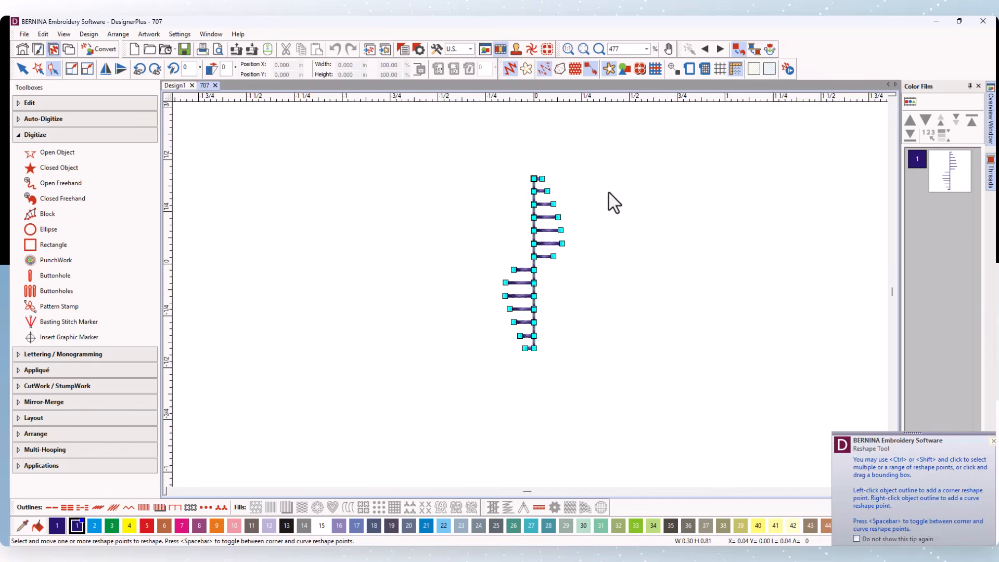
key("Escape")
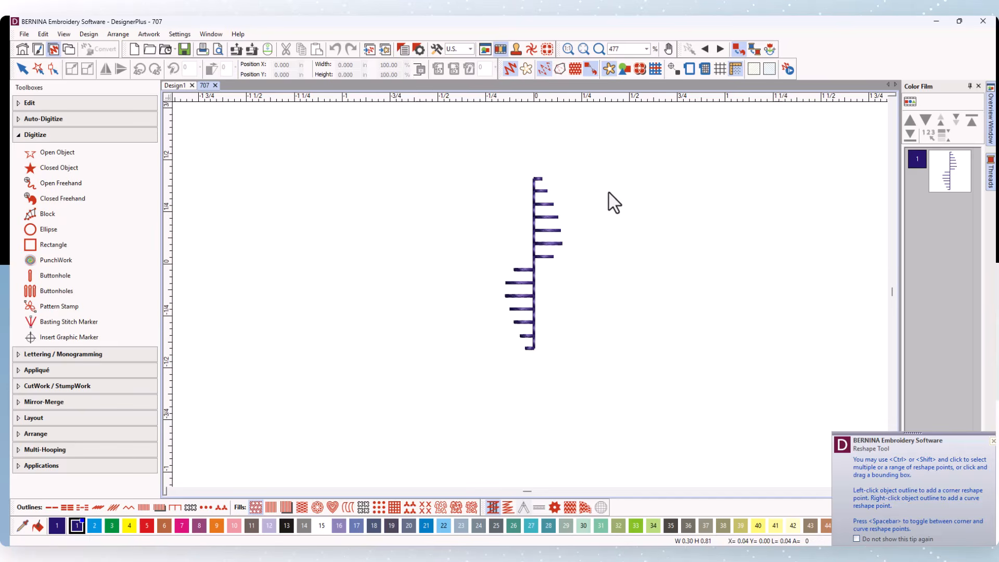
Step: Select the 707 stitch motif and start the Create Pattern command
left_click(540, 180)
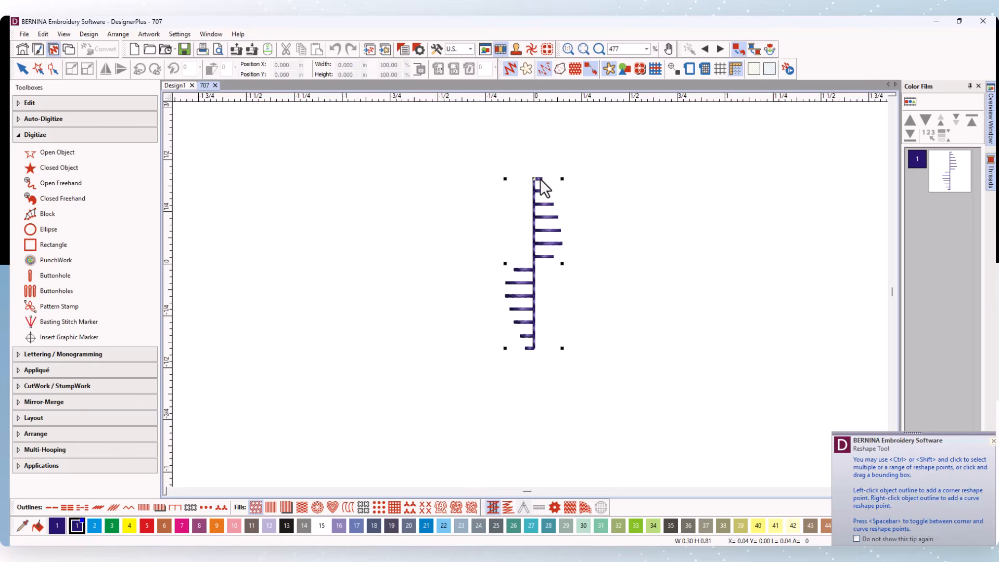
left_click(180, 34)
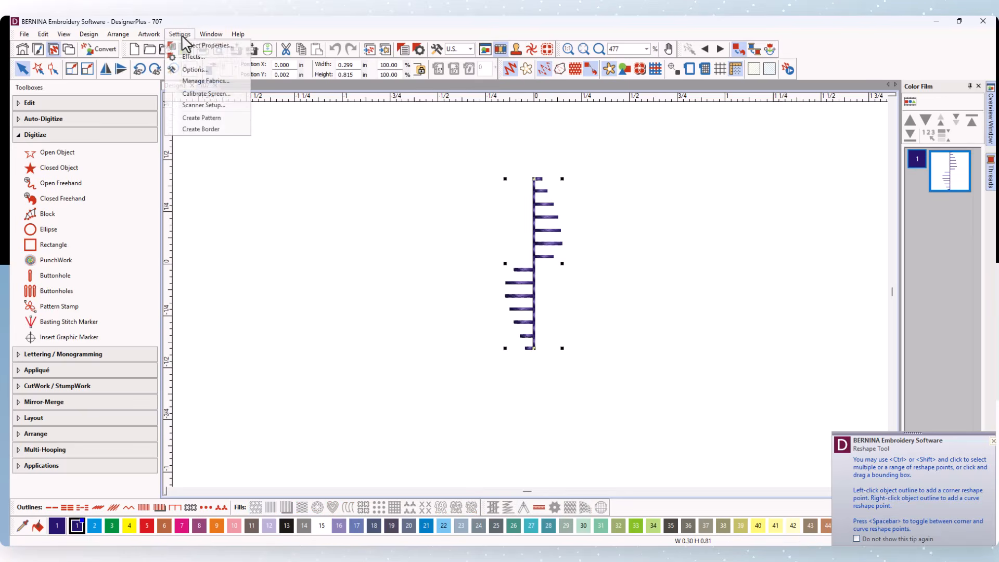
left_click(208, 118)
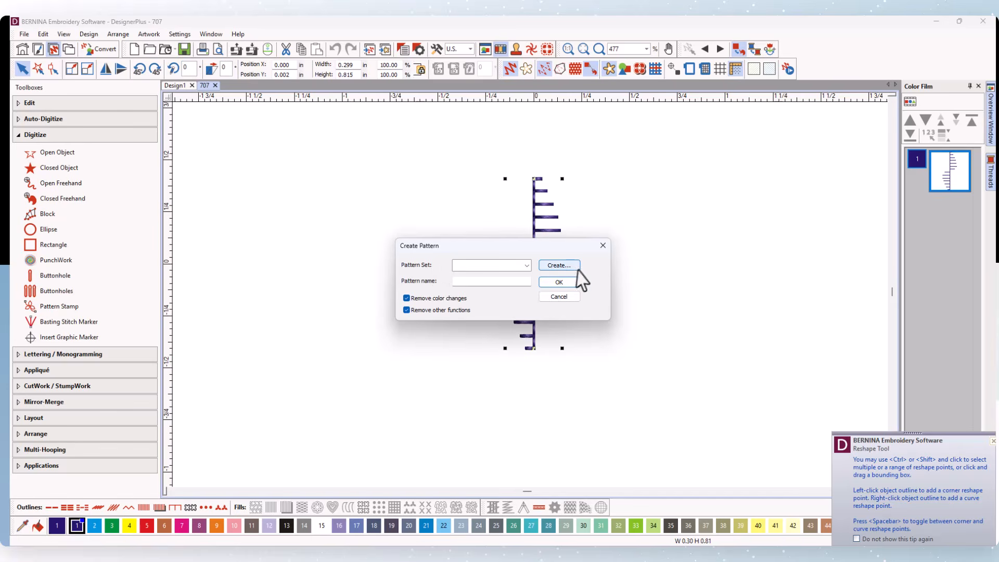
left_click(559, 266)
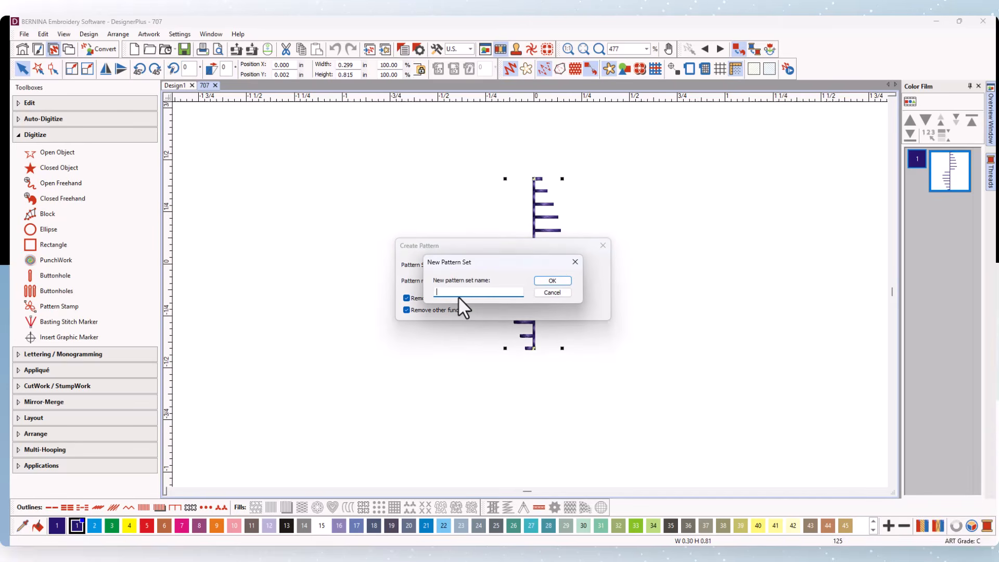
left_click(551, 282)
left_click(570, 311)
left_click(554, 294)
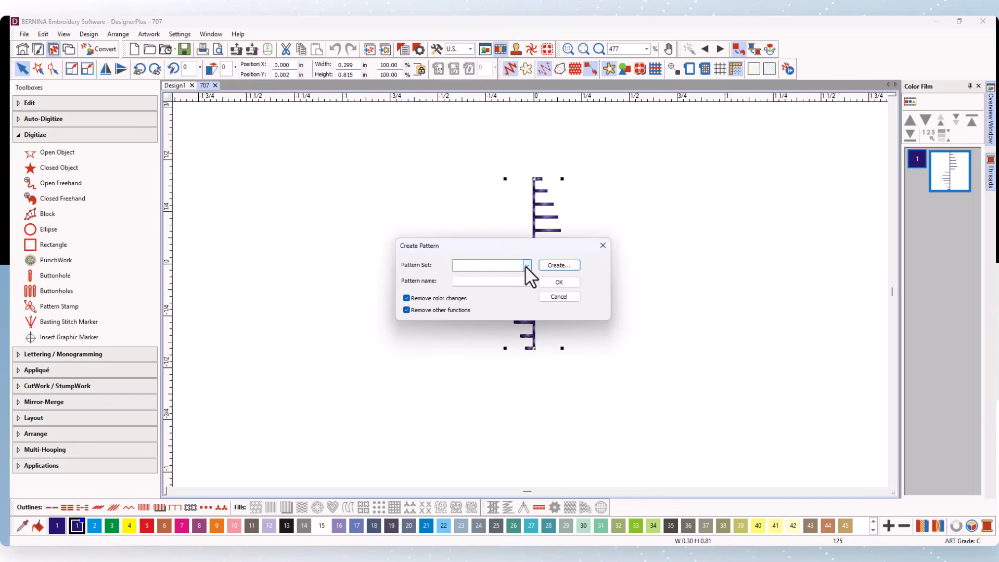
Step: Assign the new pattern to the Machine Stitches pattern set and name it 707-C
left_click(526, 265)
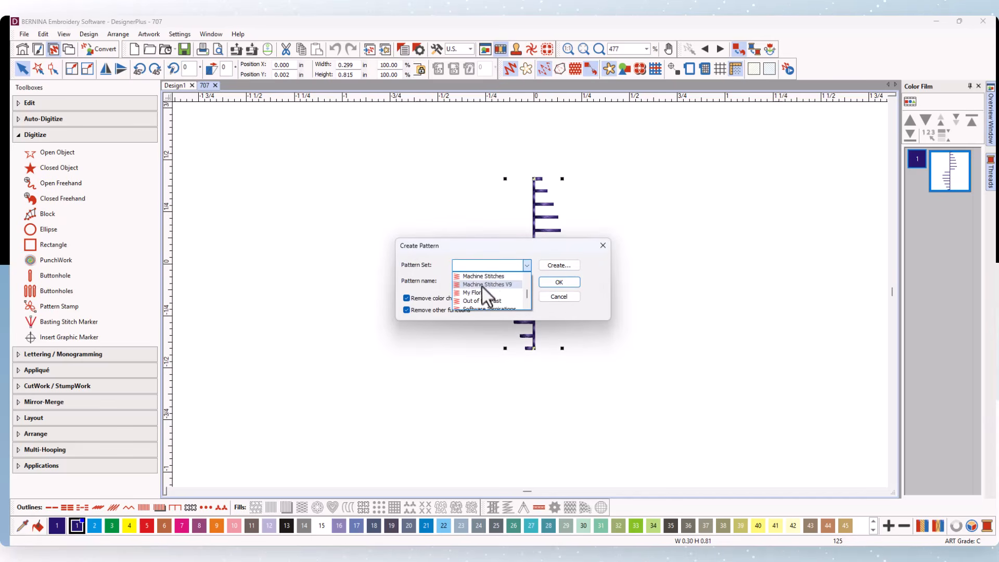
left_click(482, 275)
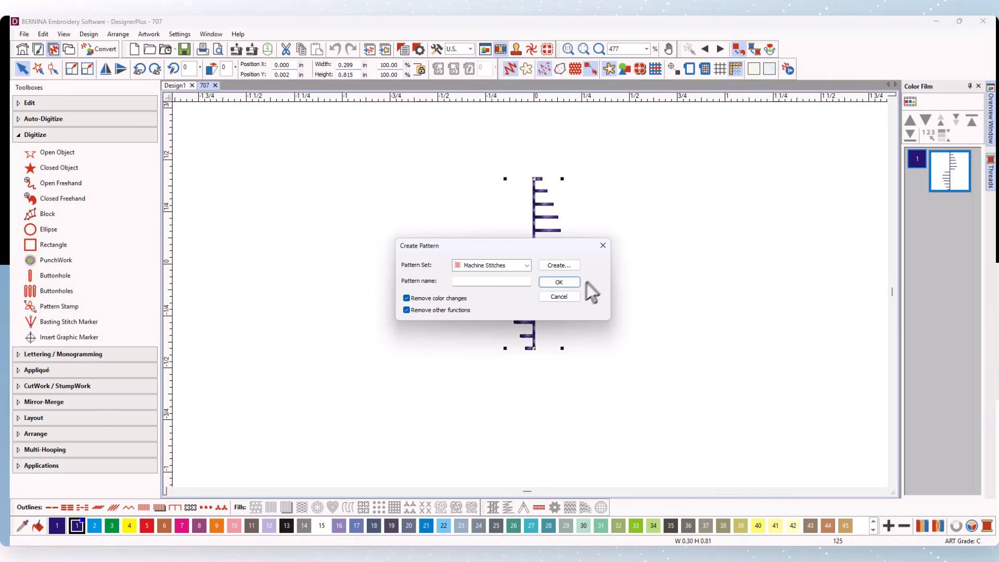
left_click(464, 281)
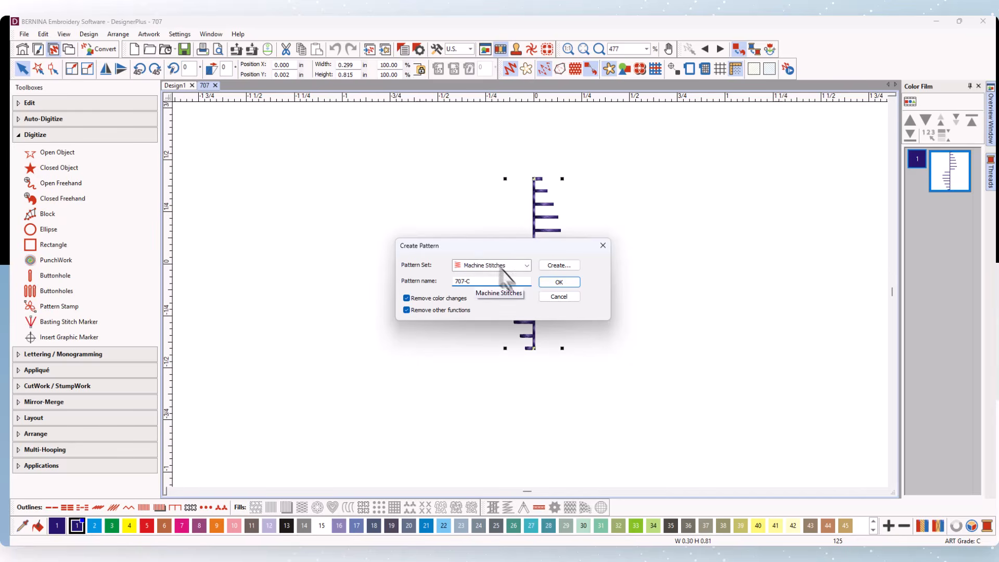
left_click(560, 284)
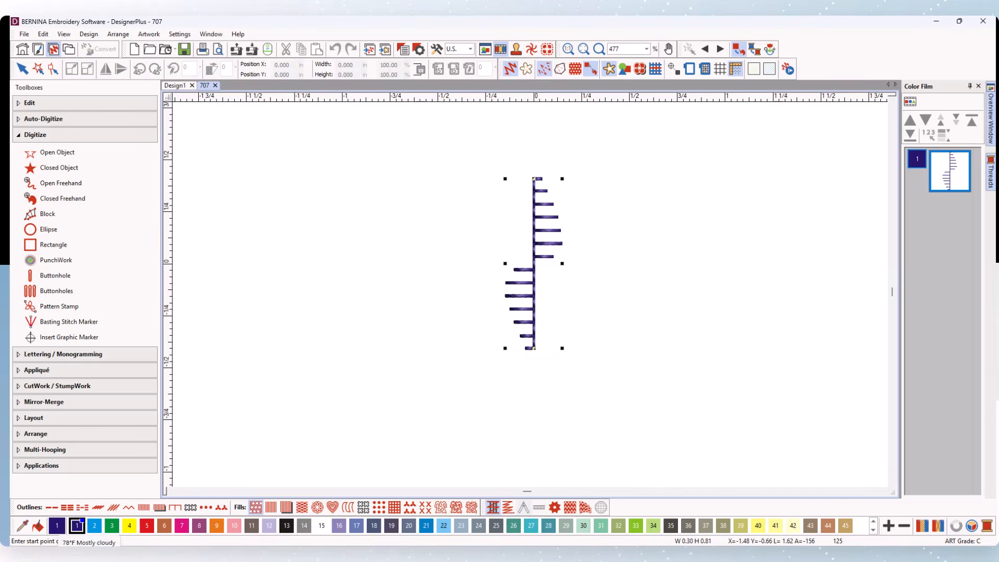
Step: Define the pattern's reference line from the top to the bottom of the motif's vertical stem and close the confirmation
left_click(534, 179)
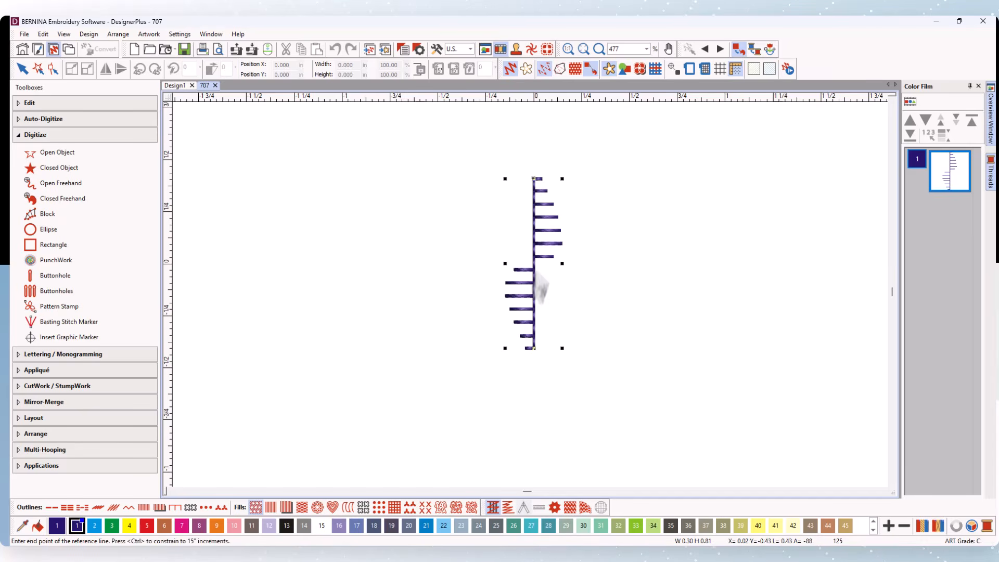
left_click(535, 349)
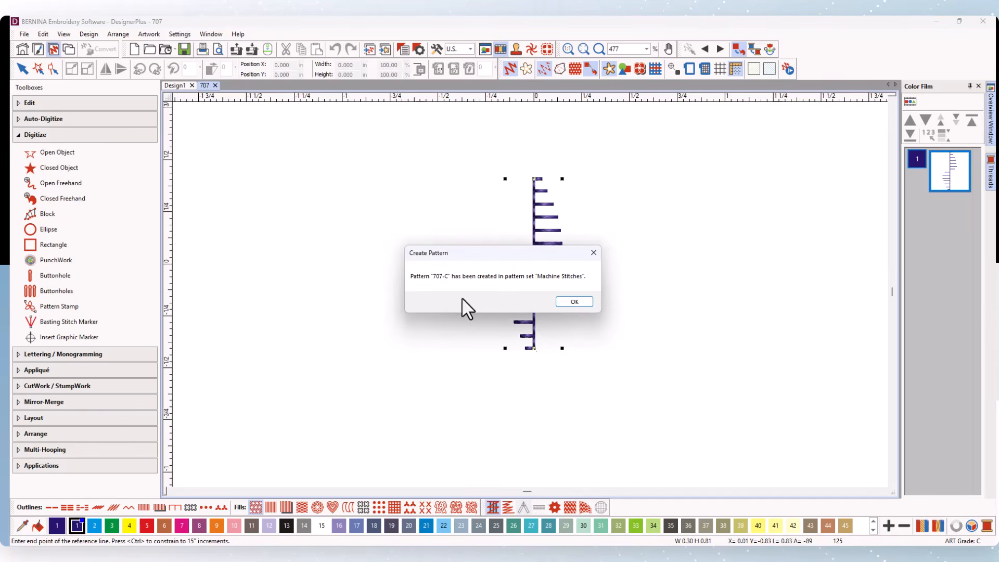
left_click(574, 302)
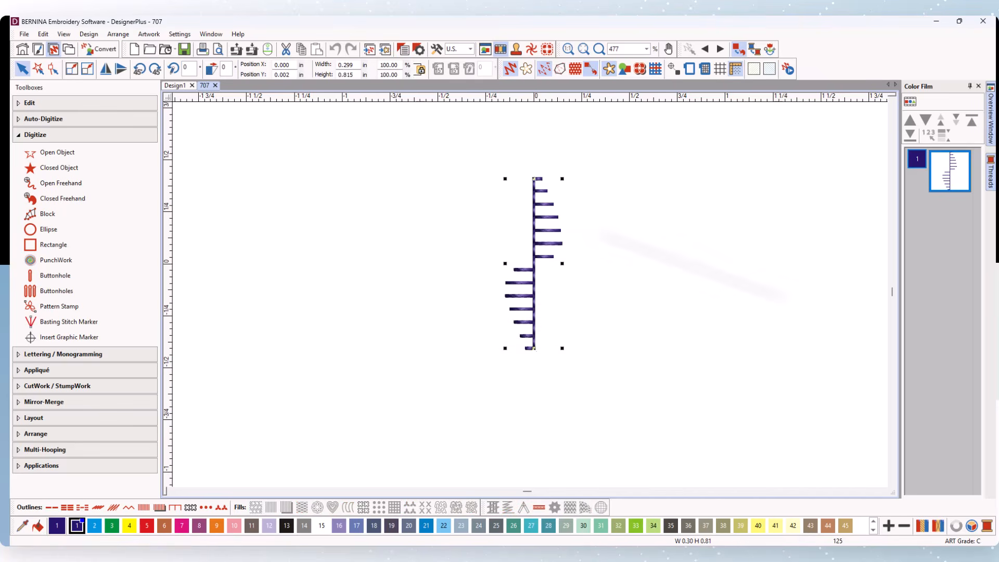
Step: Delete the 707 motif from its design and open sd4o.0.exp from the BERNINA (F:) drive, accepting the non-native design notice
key("Delete")
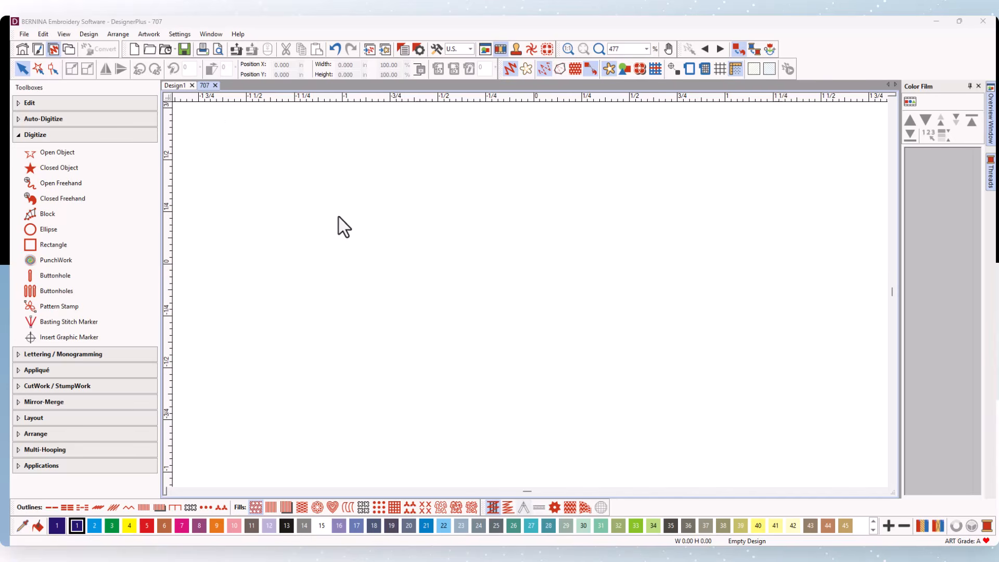
left_click(148, 48)
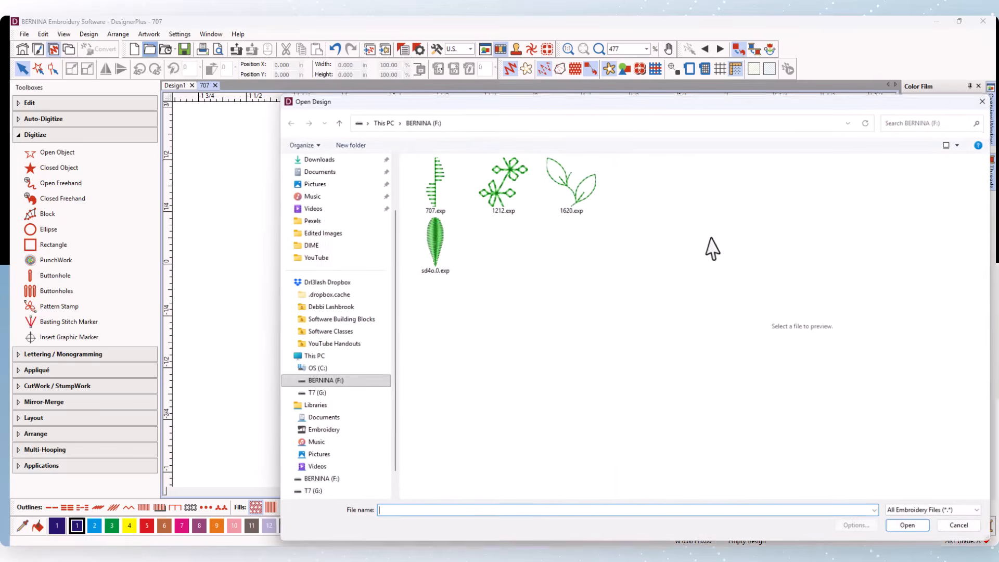
left_click(431, 248)
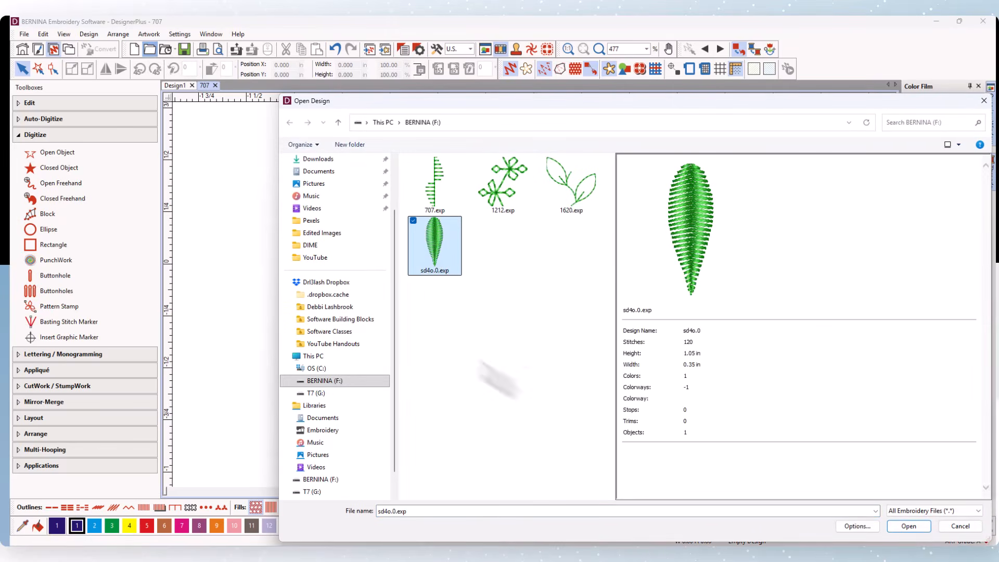
left_click(905, 525)
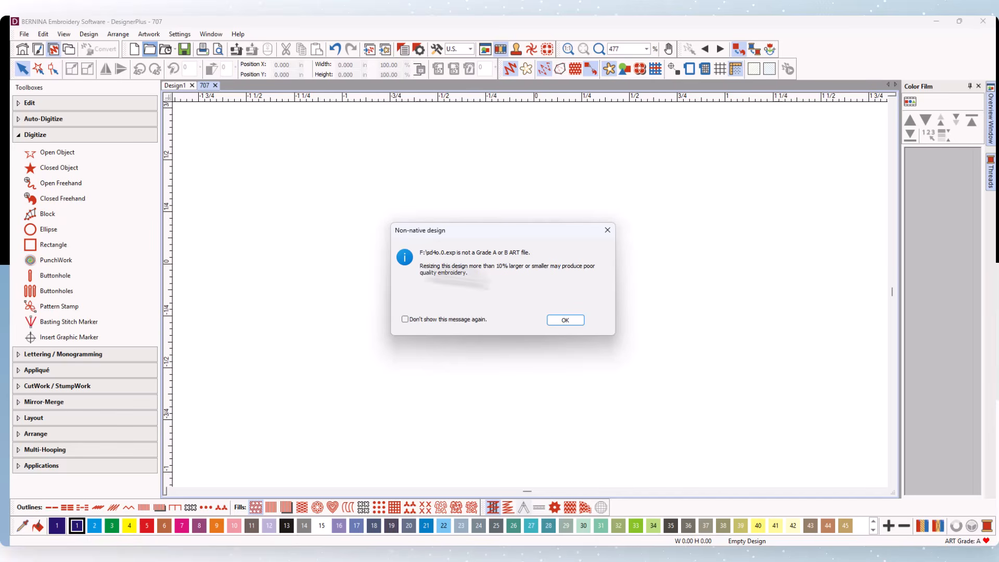
left_click(564, 320)
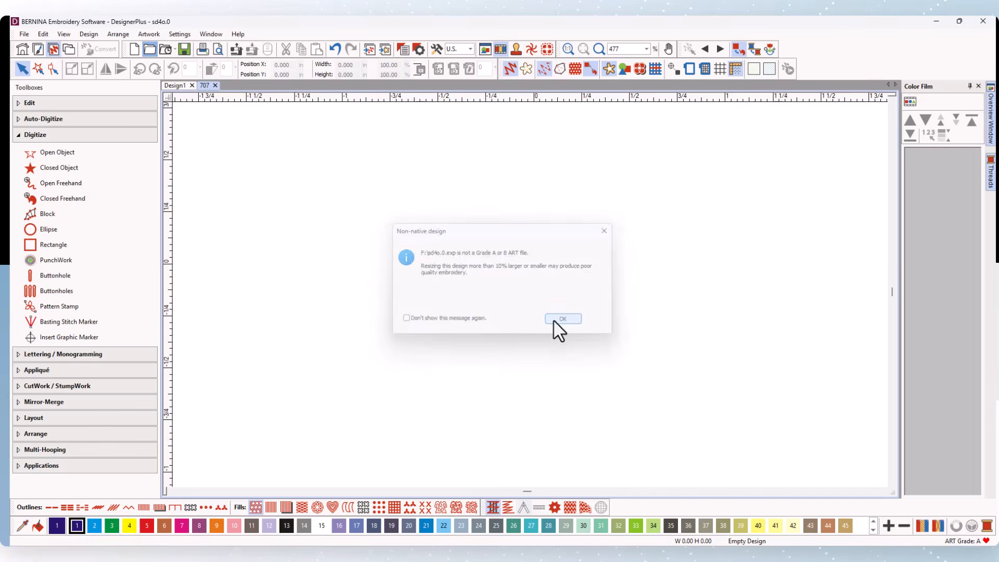
Step: Switch the sd4o.0 leaf motif from the realistic thread view to plain stitch lines with needle points shown
scroll(529, 293, "up", 7)
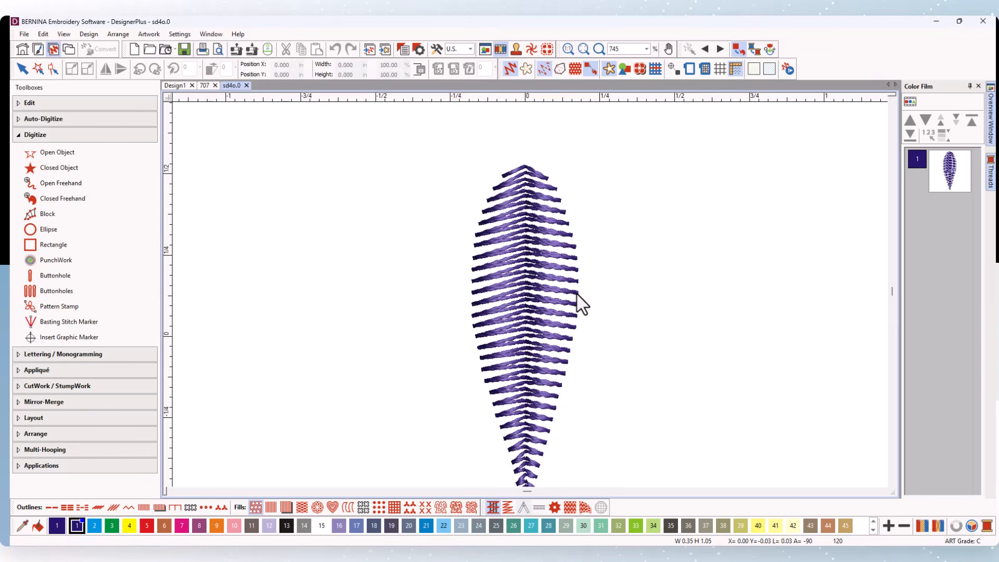
key("t")
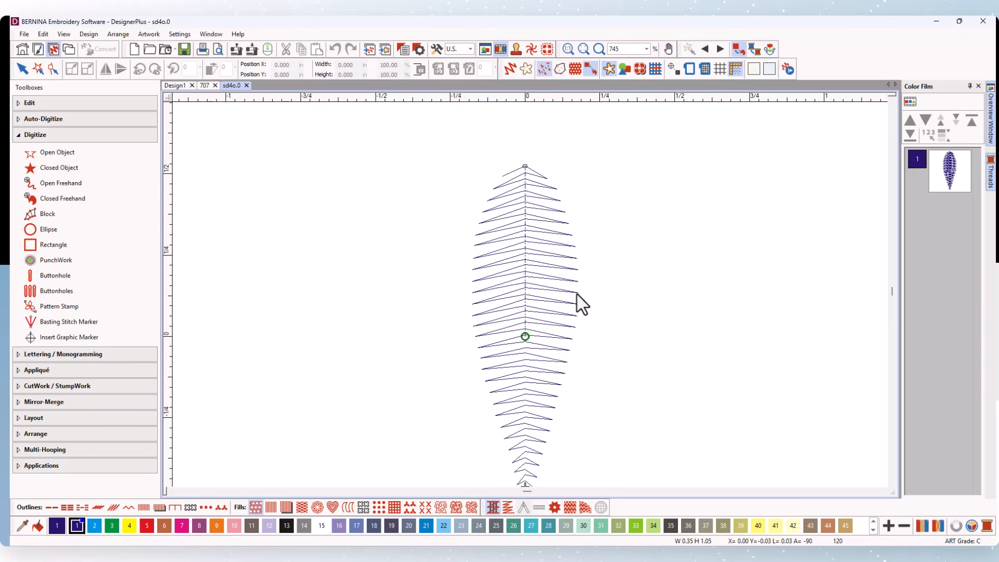
left_click(574, 66)
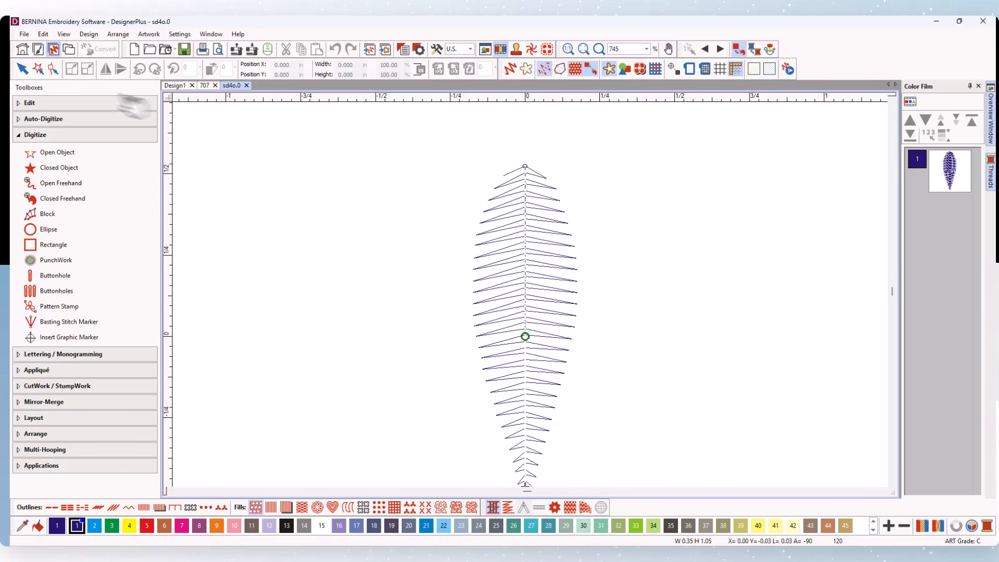
Step: Change the display colour of needle points to magenta in the background and display colour settings
left_click(89, 33)
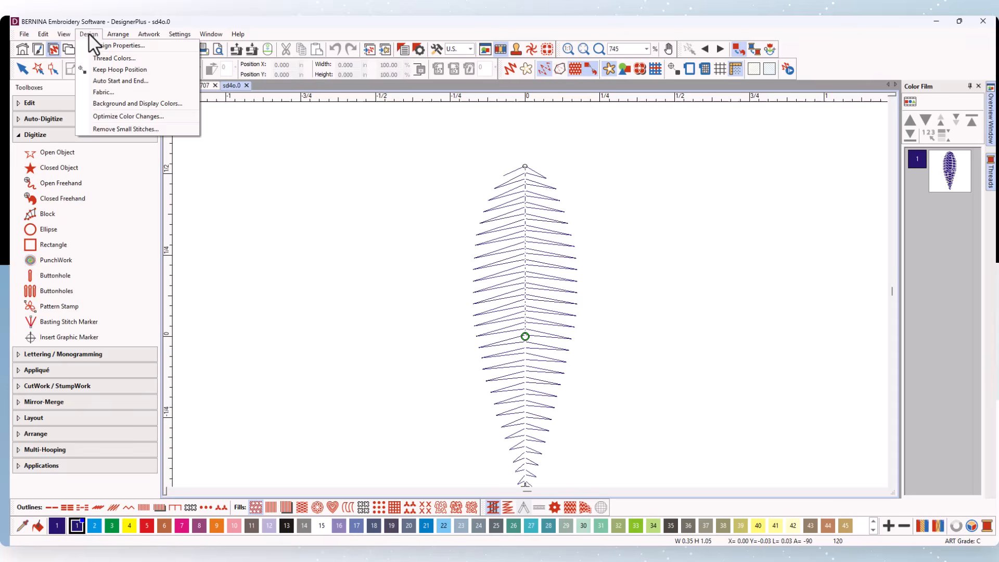
left_click(115, 103)
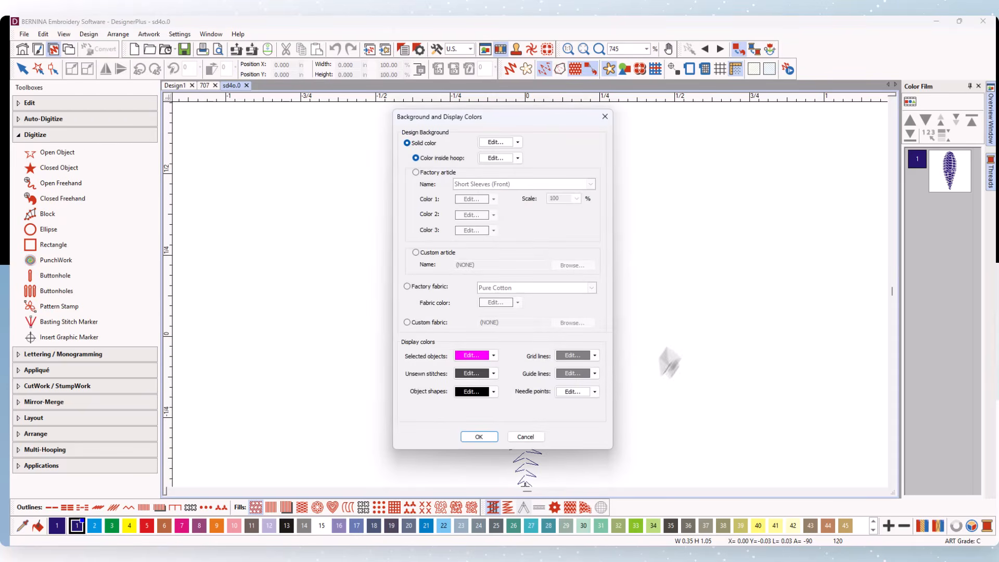
left_click(595, 393)
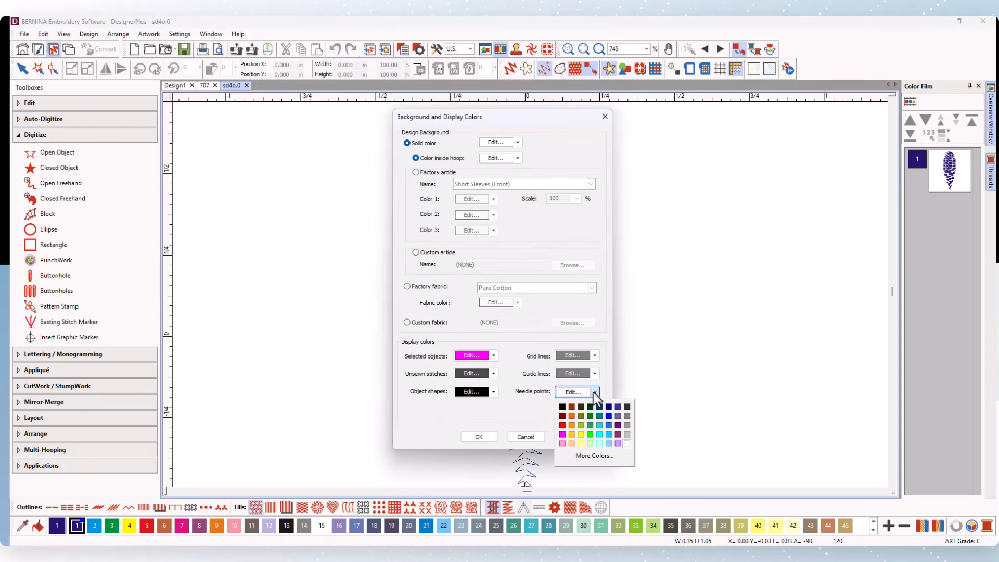
left_click(562, 434)
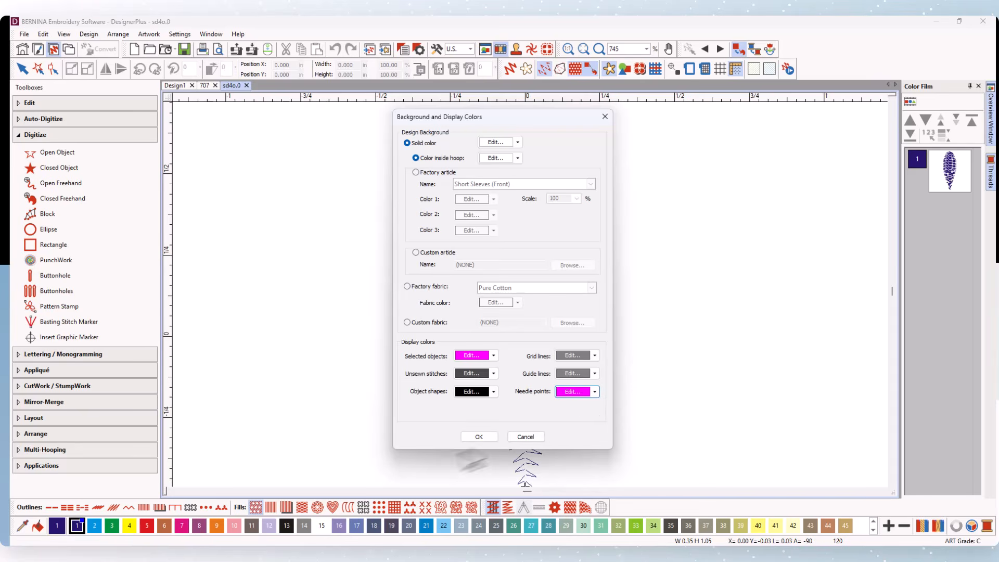
left_click(474, 436)
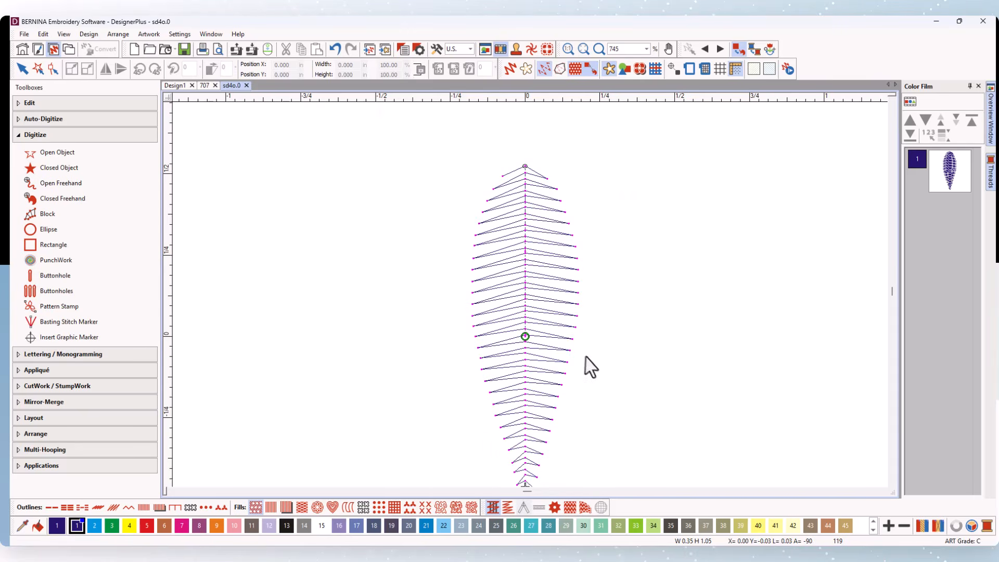
Step: Switch the measurement units to Metric and measure the length of one of the leaf's long side stitches
scroll(533, 301, "up", 3)
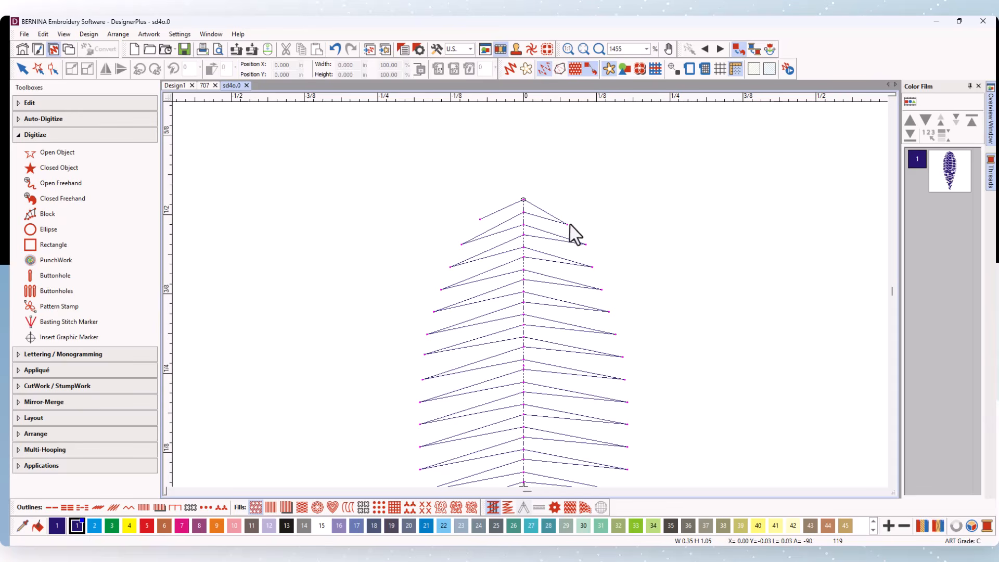
scroll(528, 312, "down", 1)
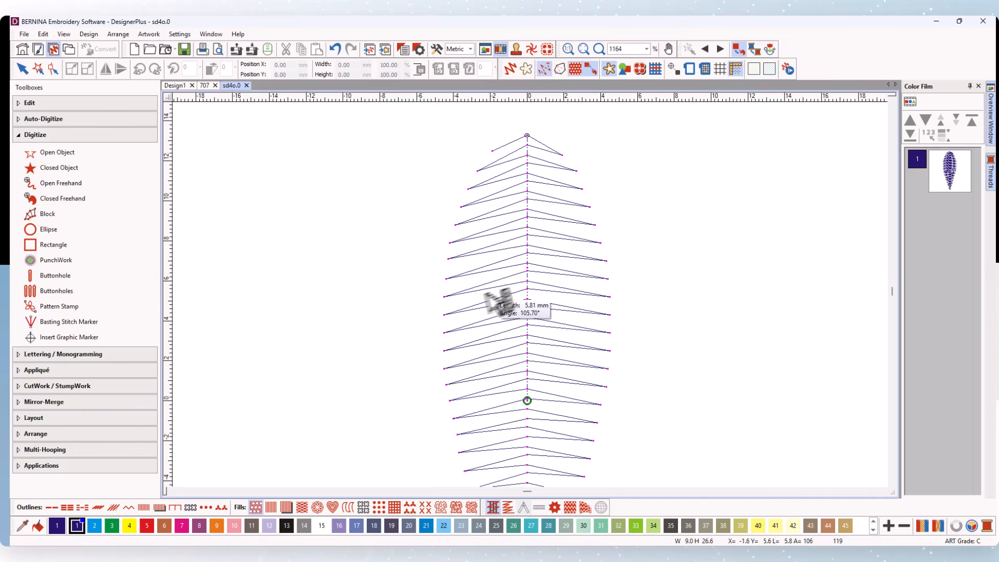
left_click(442, 297)
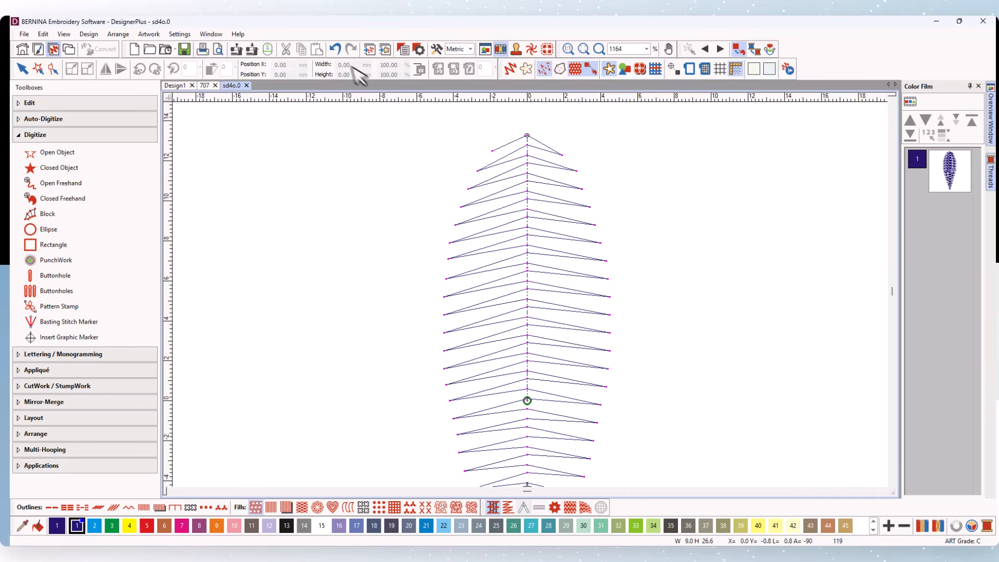
Step: Adjust the stitch length of the Single outline in the object properties, with nothing selected
left_click(402, 49)
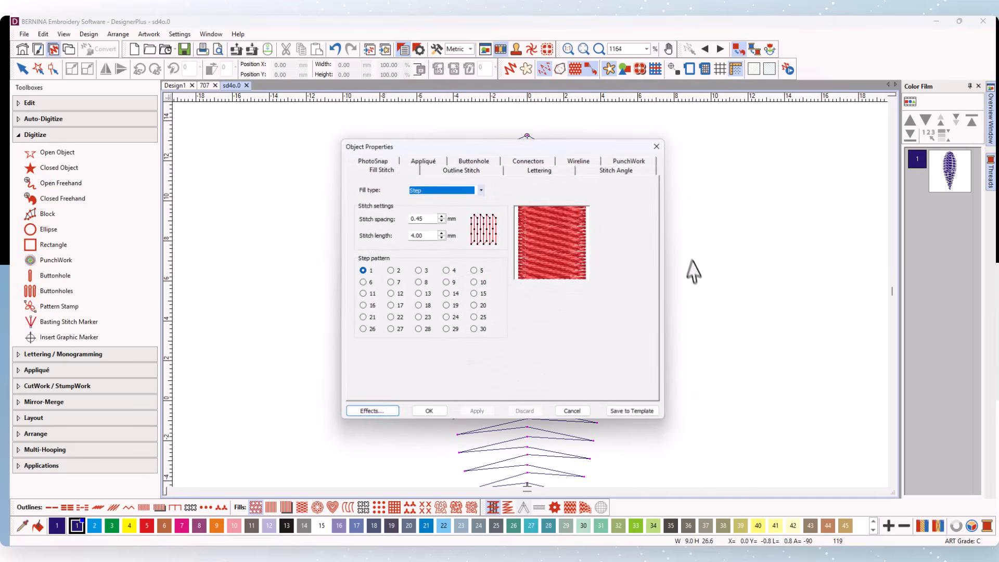
left_click(468, 171)
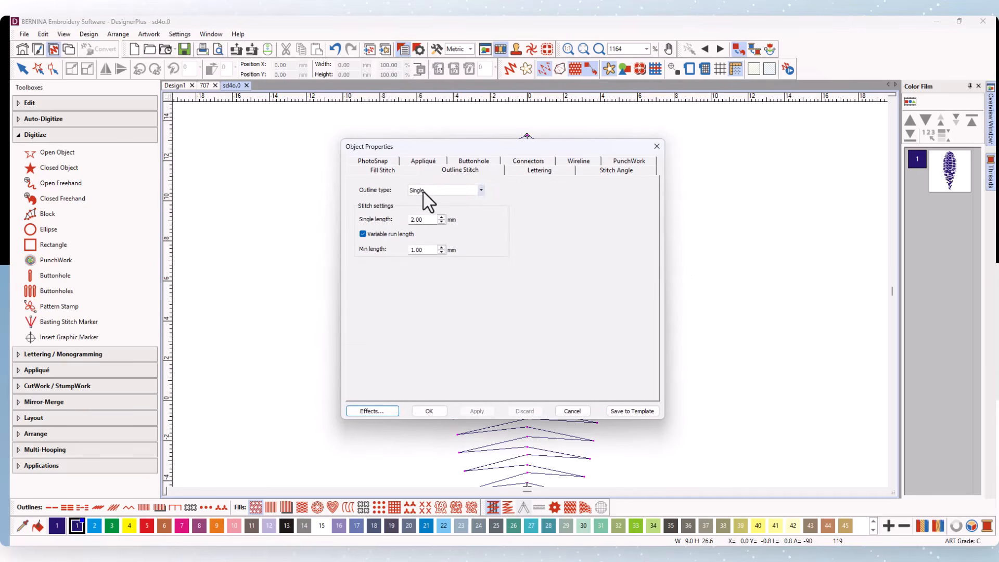
double_click(418, 220)
left_click(429, 411)
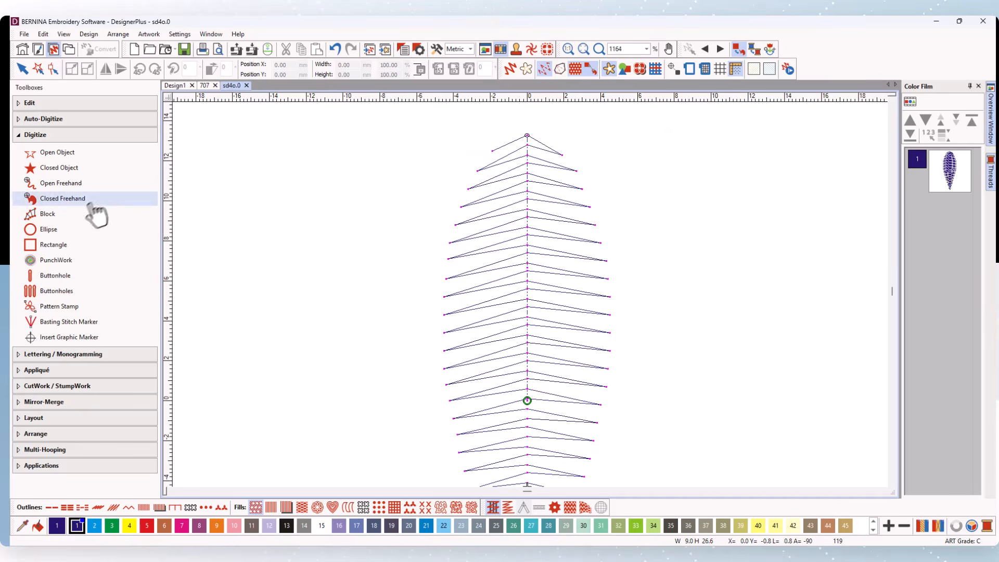
Step: Select the leaf motif and lock it in place
left_click(539, 256)
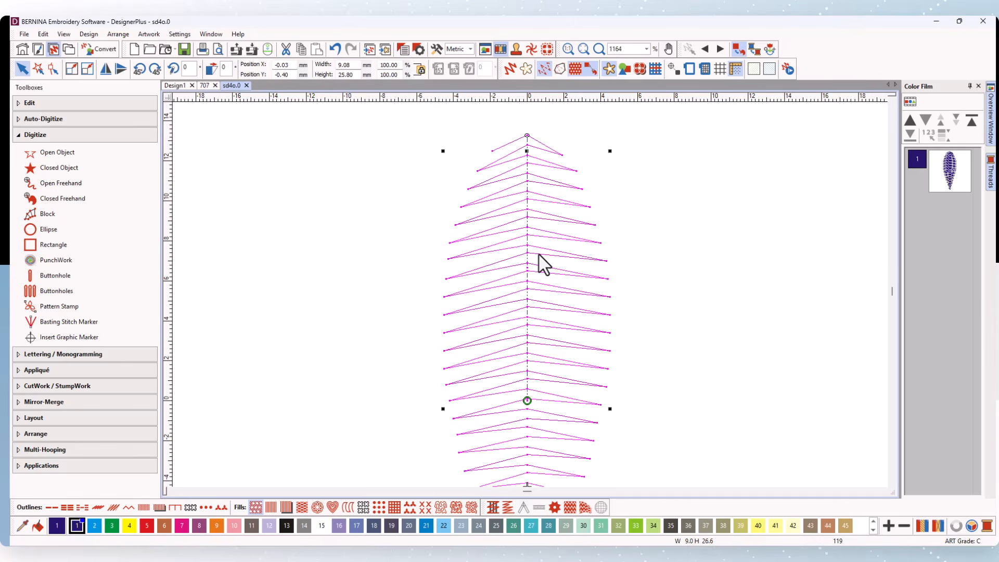
right_click(538, 254)
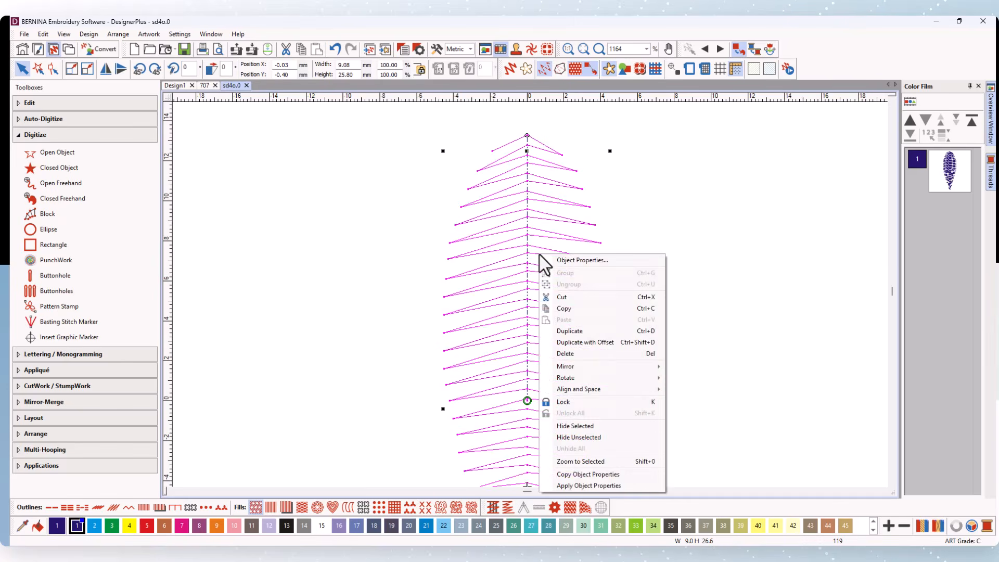
left_click(576, 402)
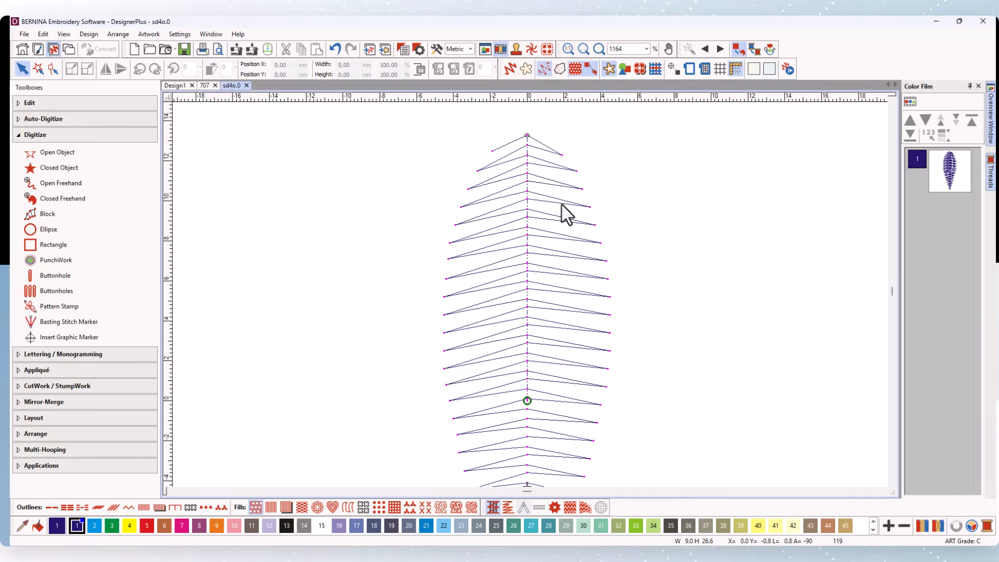
Step: Check the leaf's stitch sequence with the stitch player, close the player and inspect the stitches along the stem
left_click(787, 66)
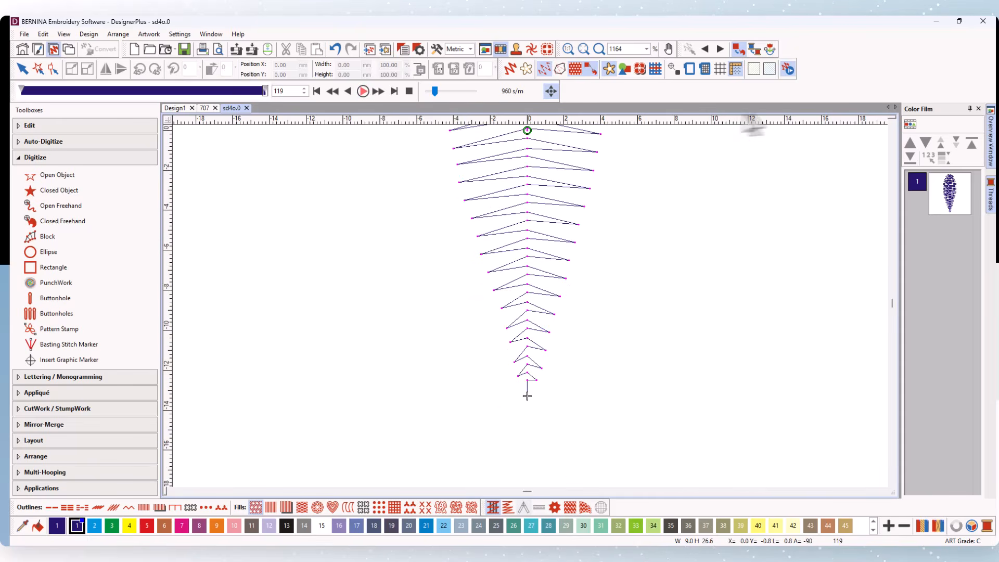
left_click(409, 91)
scroll(536, 123, "up", 3)
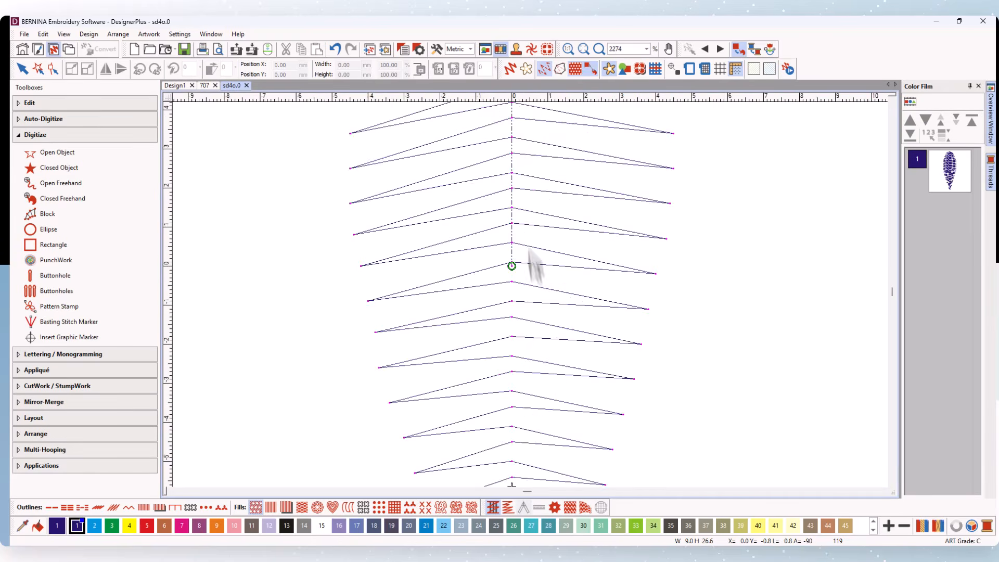
scroll(532, 289, "down", 5)
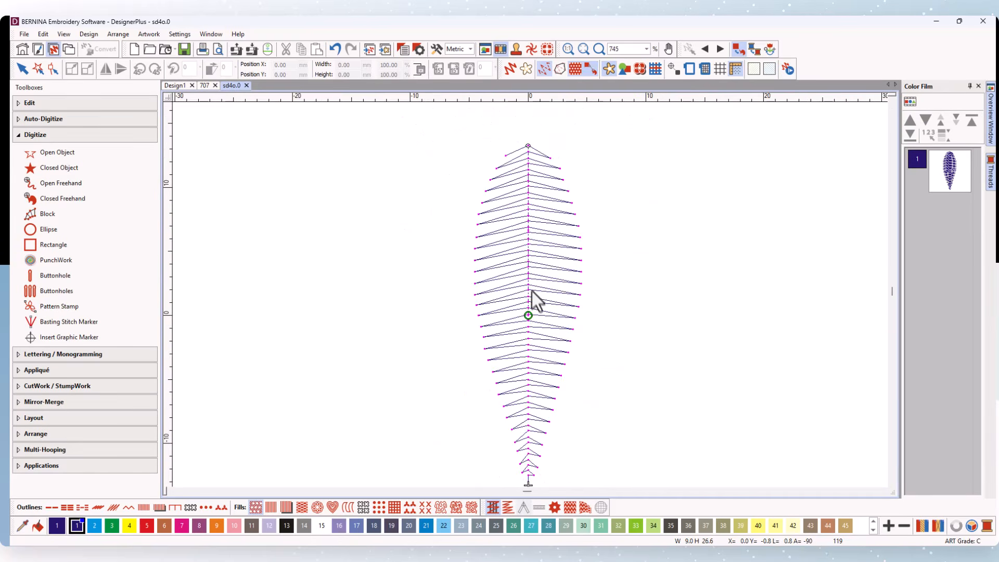
Step: Begin an open object in red colour 5 with the Single outline, tracing the leaf's topmost side stitches from the tip
left_click(59, 154)
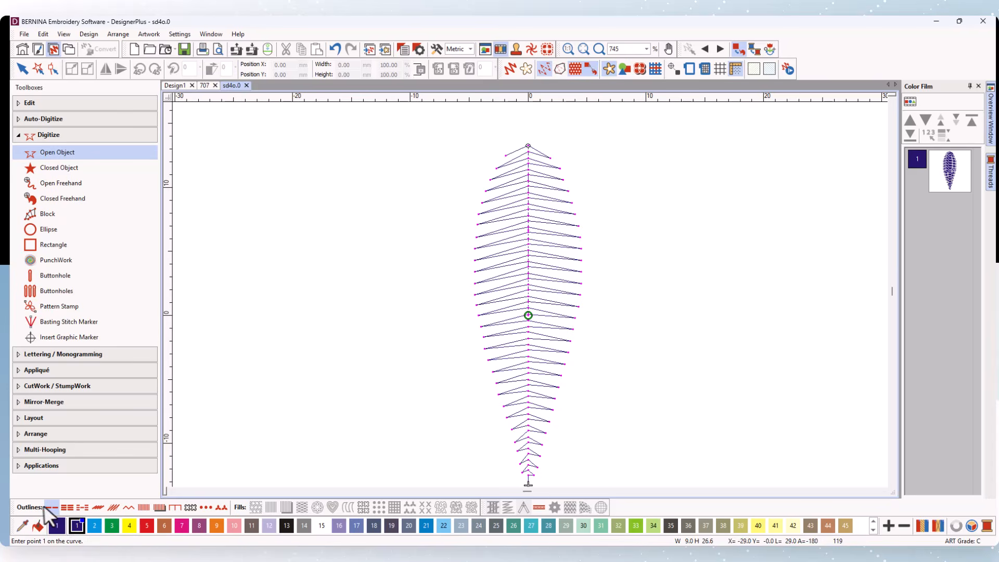
left_click(146, 526)
left_click(144, 524)
scroll(528, 127, "up", 7)
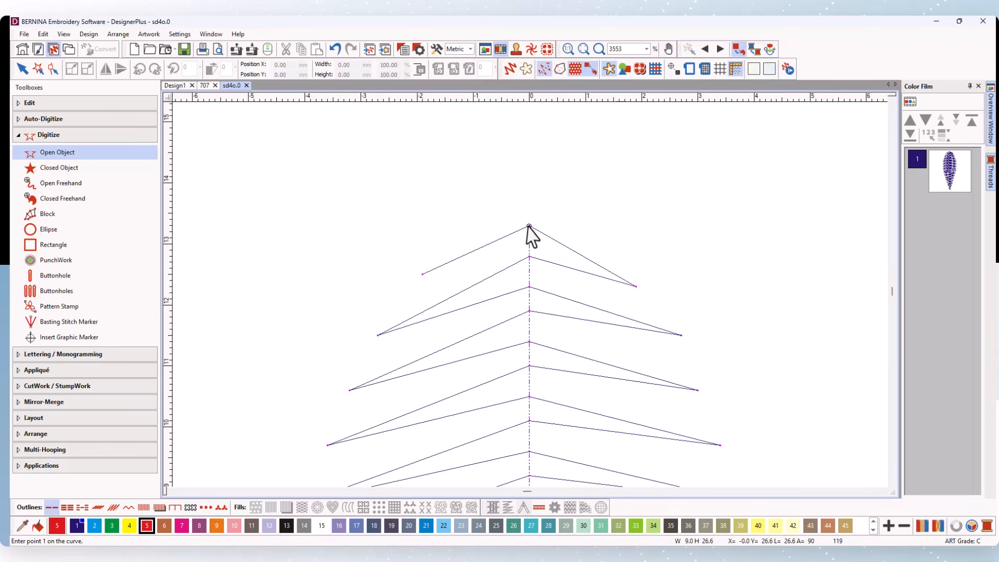
left_click(529, 226)
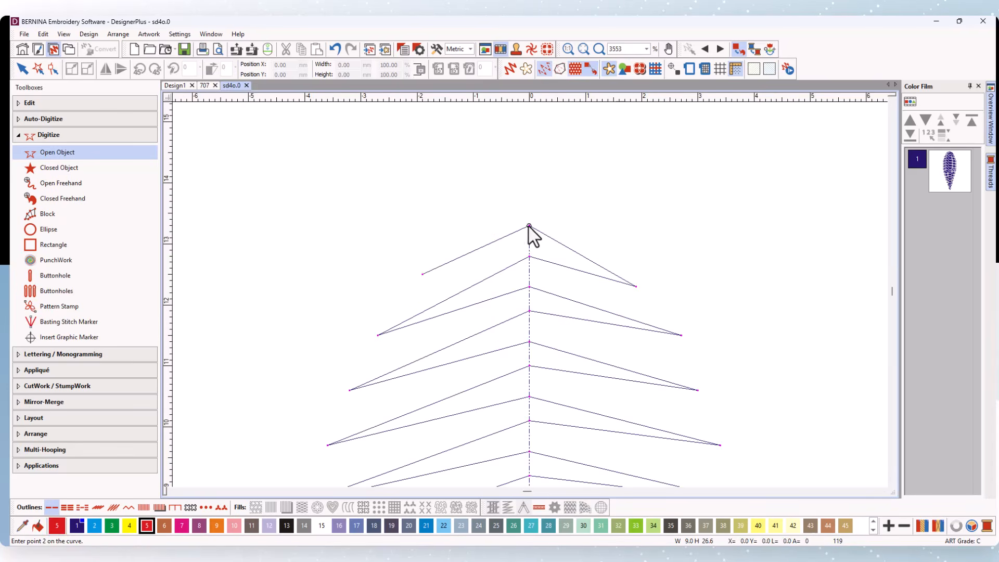
left_click(422, 274)
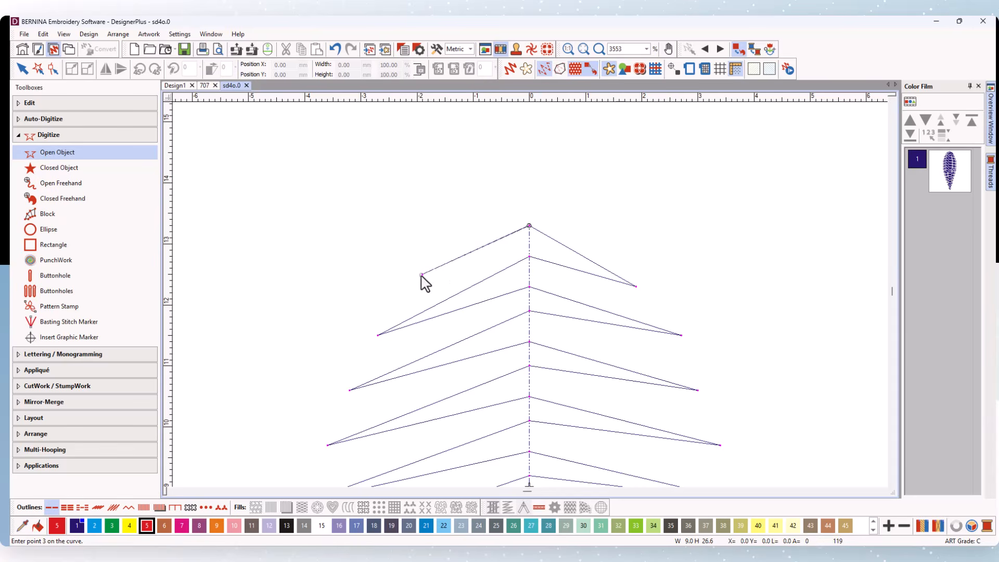
left_click(529, 226)
left_click(636, 286)
left_click(529, 256)
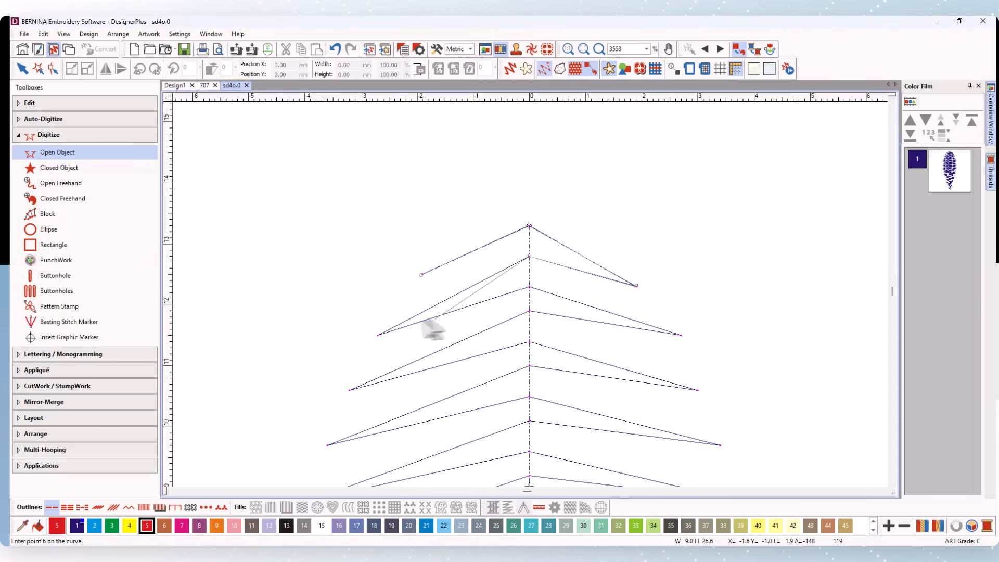
Step: Continue the trace along the second and third rows of side stitches, placing straight points on the needle points
left_click(377, 335)
left_click(530, 286)
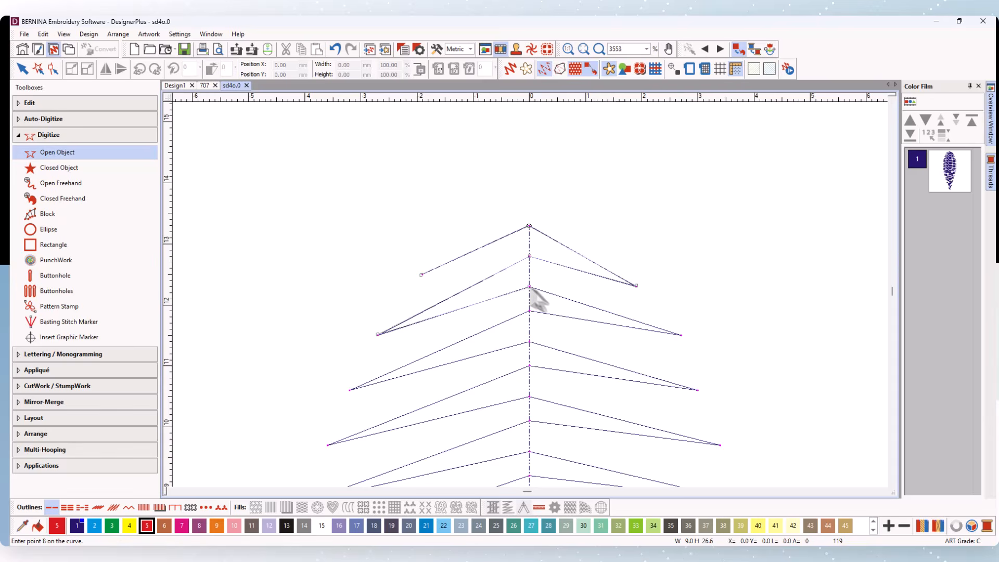
left_click(681, 335)
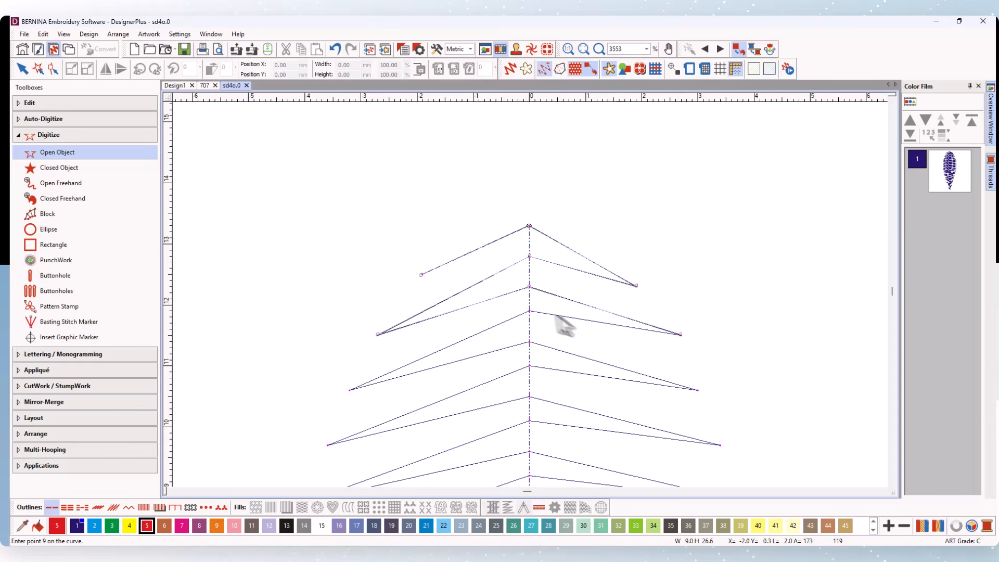
left_click(530, 312)
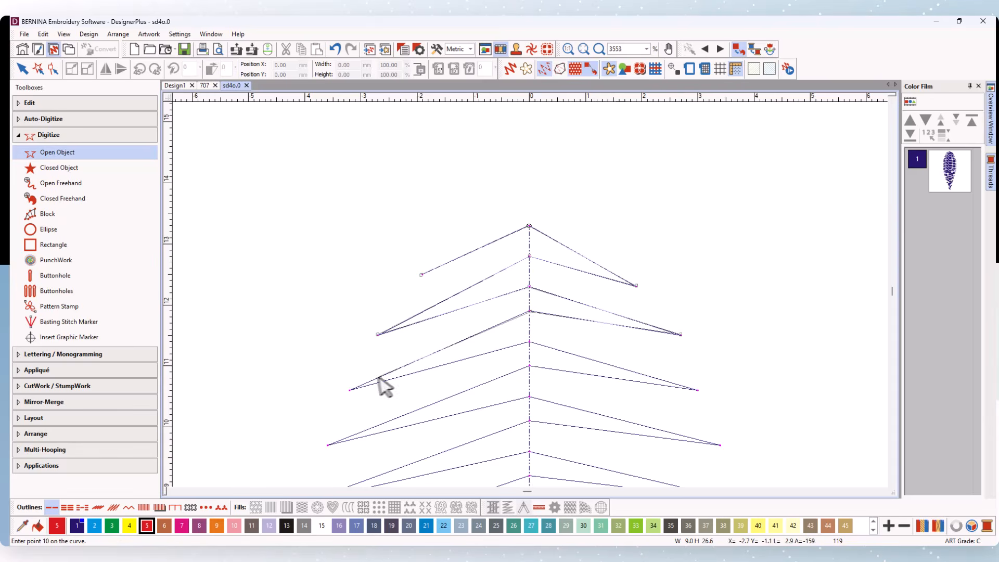
left_click(530, 342)
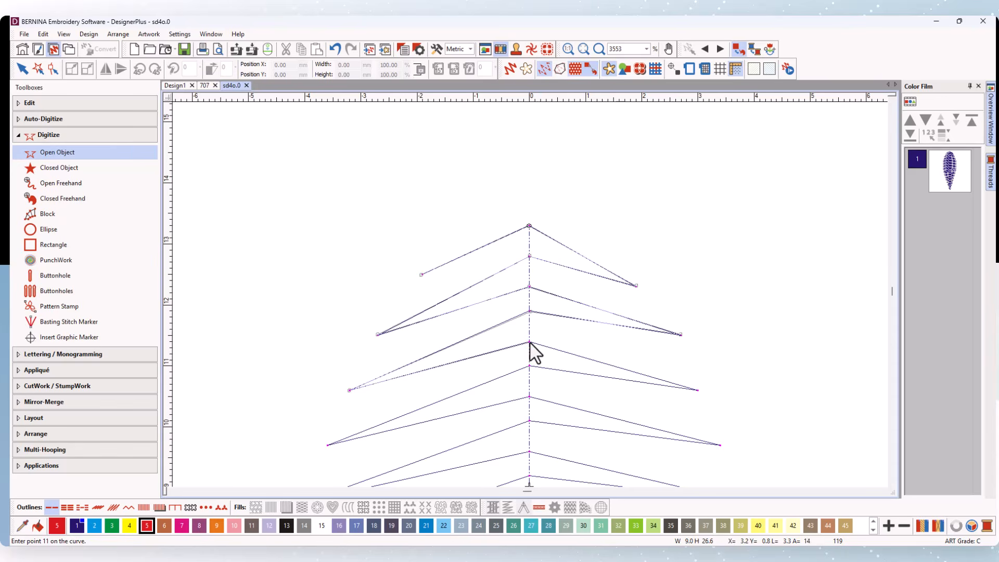
left_click(698, 390)
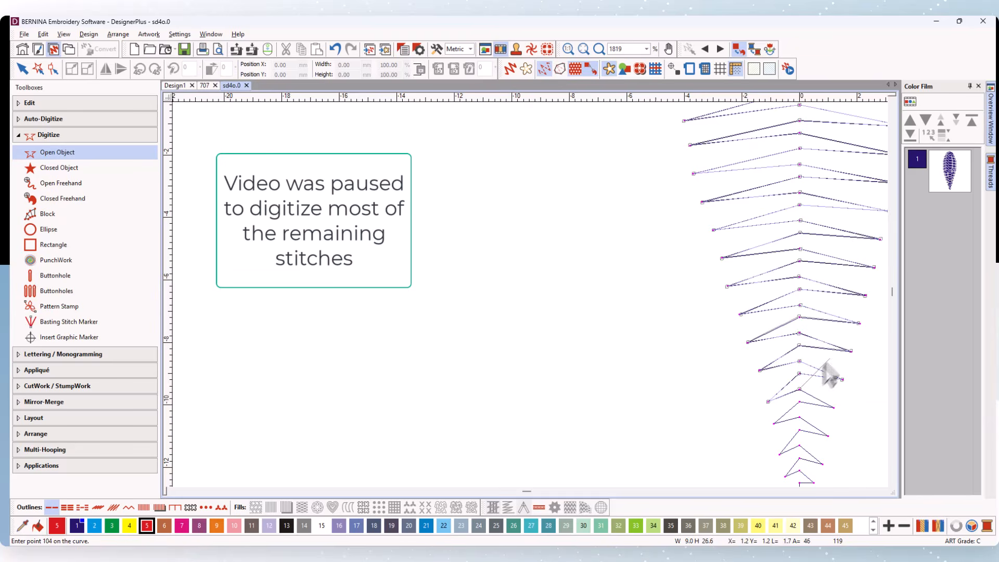
Step: Continue the trace down the narrow lower part of the leaf, replacing the misplaced point with one on the needle point
key("0")
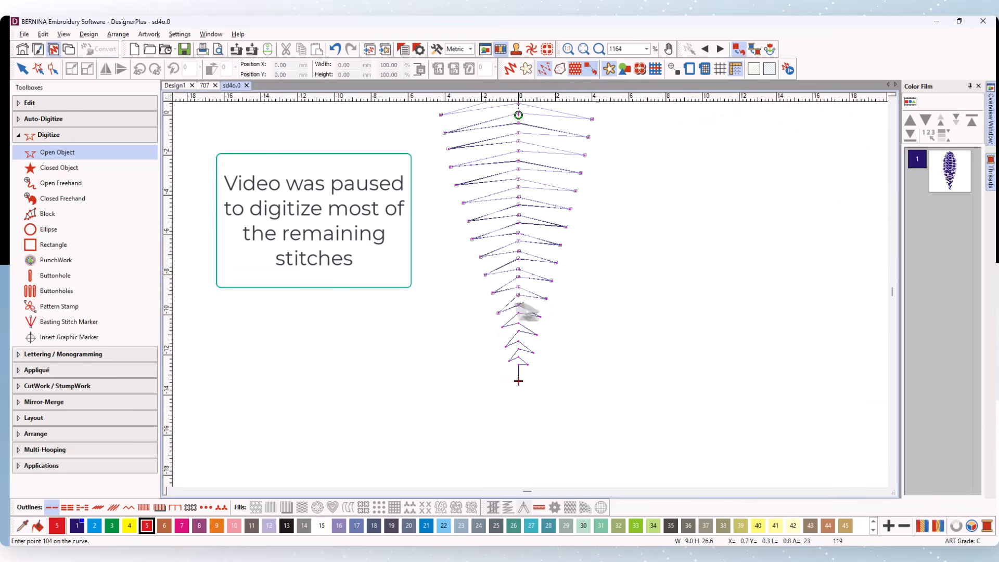
left_click(540, 316)
scroll(525, 312, "up", 5)
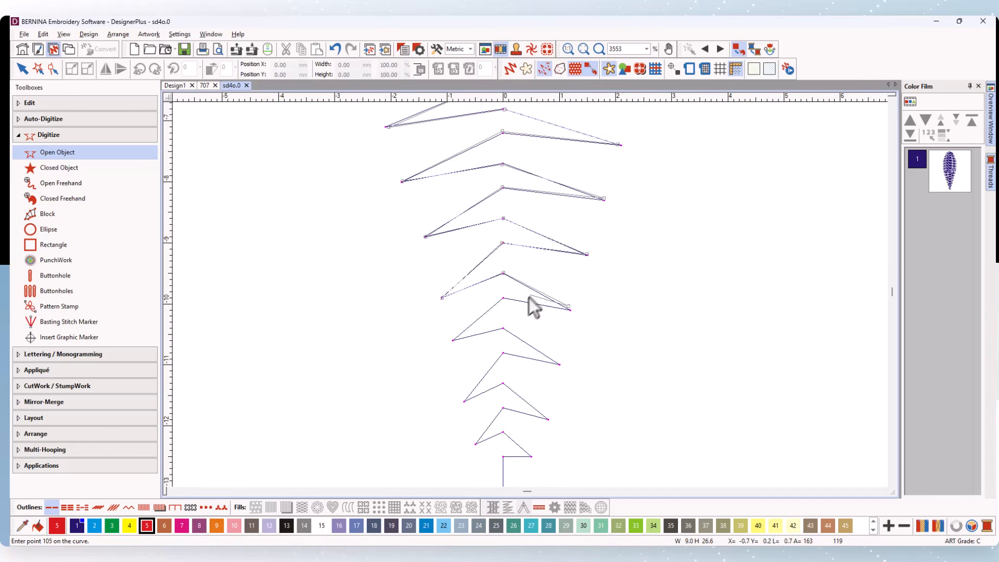
left_click(570, 310)
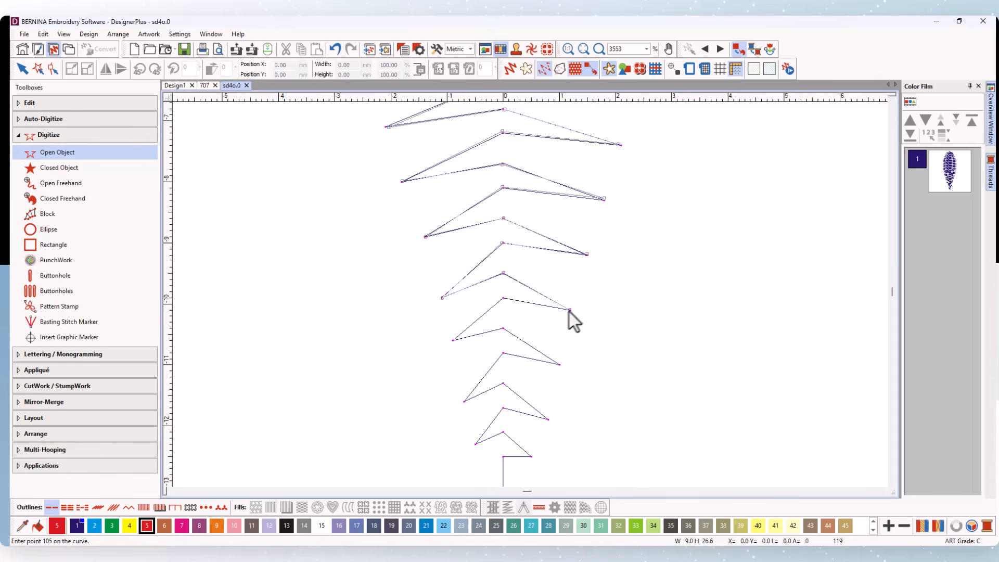
left_click(503, 298)
left_click(452, 340)
left_click(503, 354)
left_click(465, 402)
left_click(503, 384)
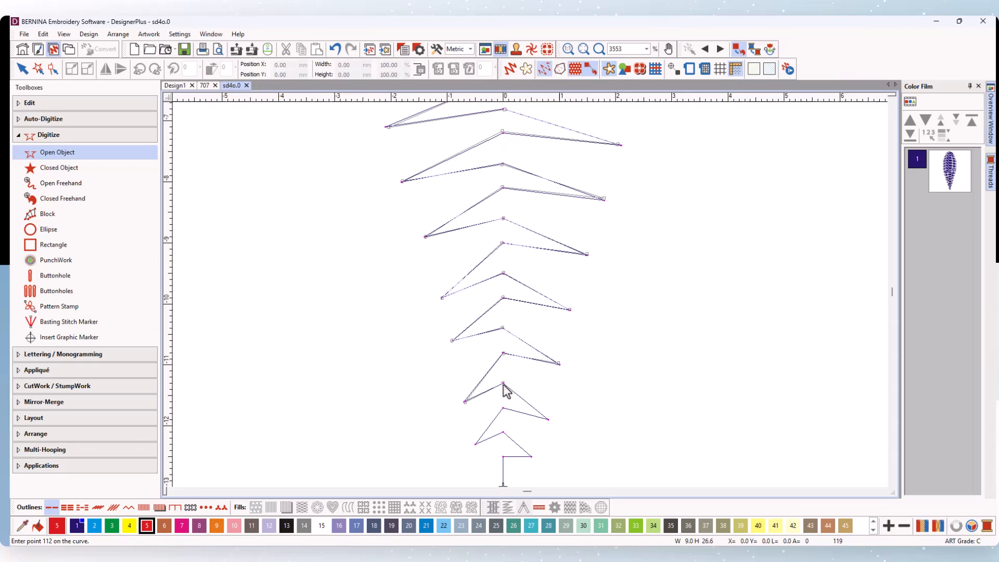
left_click(548, 419)
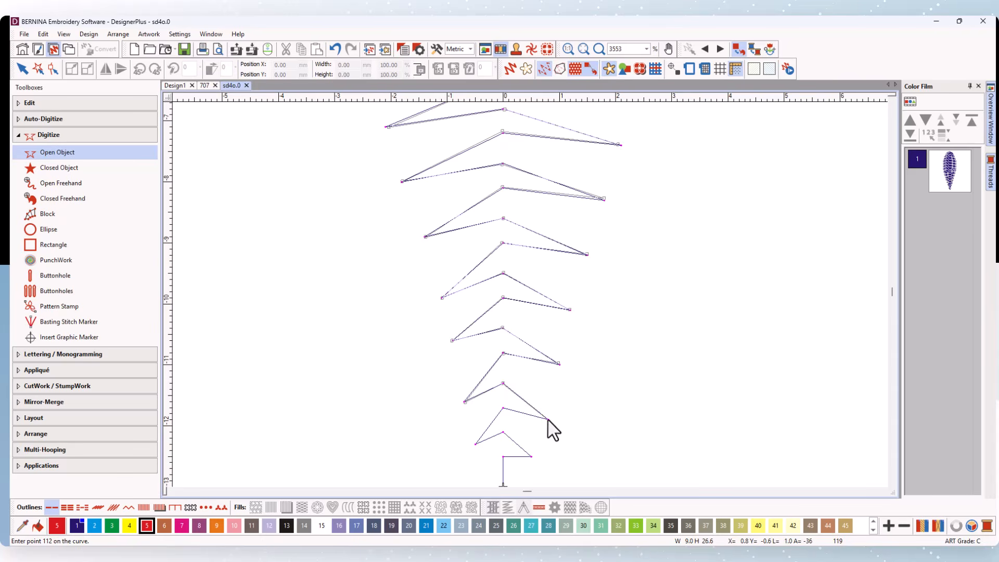
Step: Trace the last small side stitches down to the end of the stem and finish the open object
left_click(504, 408)
left_click(476, 443)
left_click(503, 432)
left_click(532, 457)
scroll(527, 302, "down", 2)
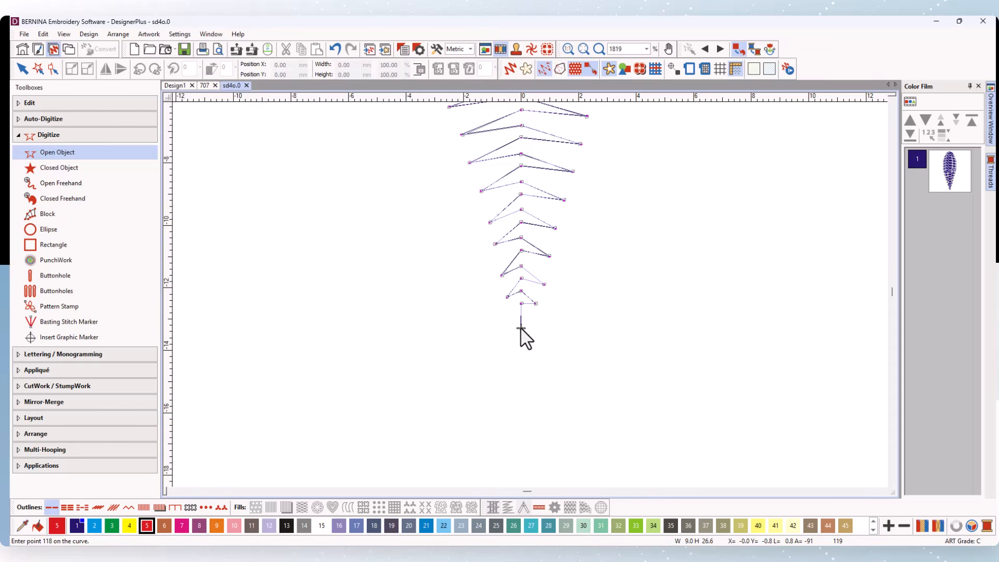
left_click(521, 329)
key("Return")
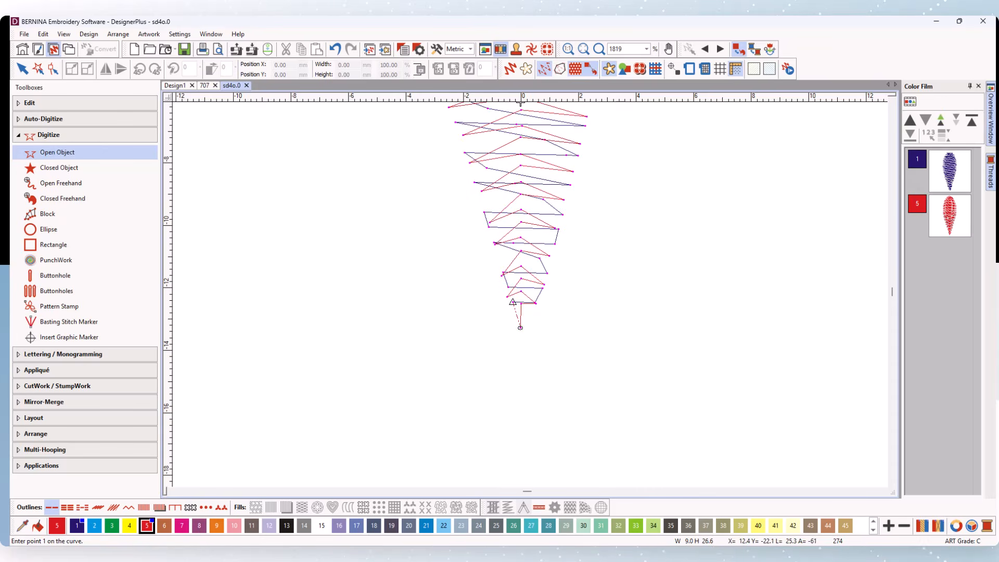
scroll(546, 203, "down", 5)
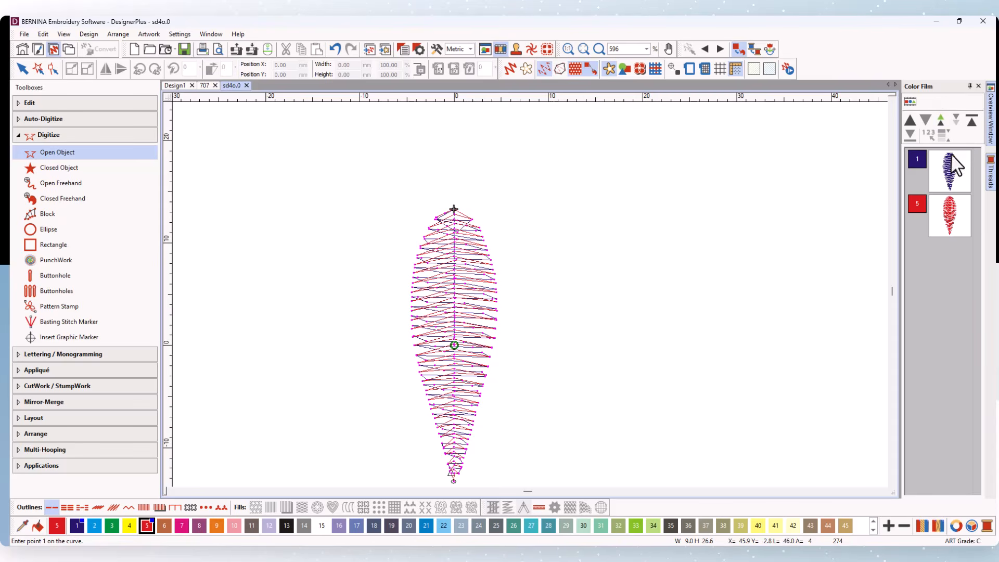
Step: Unlock the original leaf stitches in colour 1 and delete them, keeping only the redigitized red leaf
left_click(948, 173)
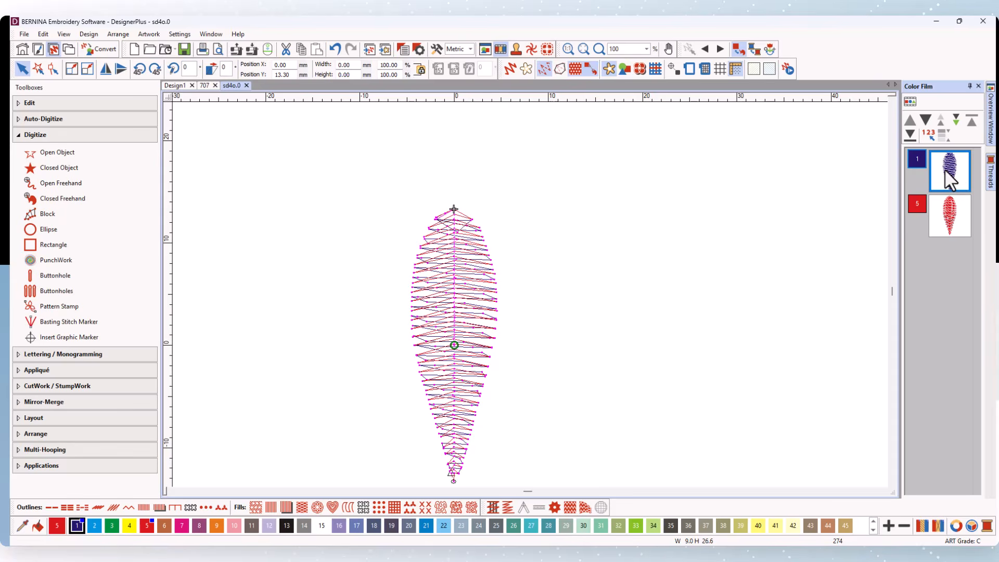
right_click(945, 169)
left_click(946, 170)
left_click(945, 162)
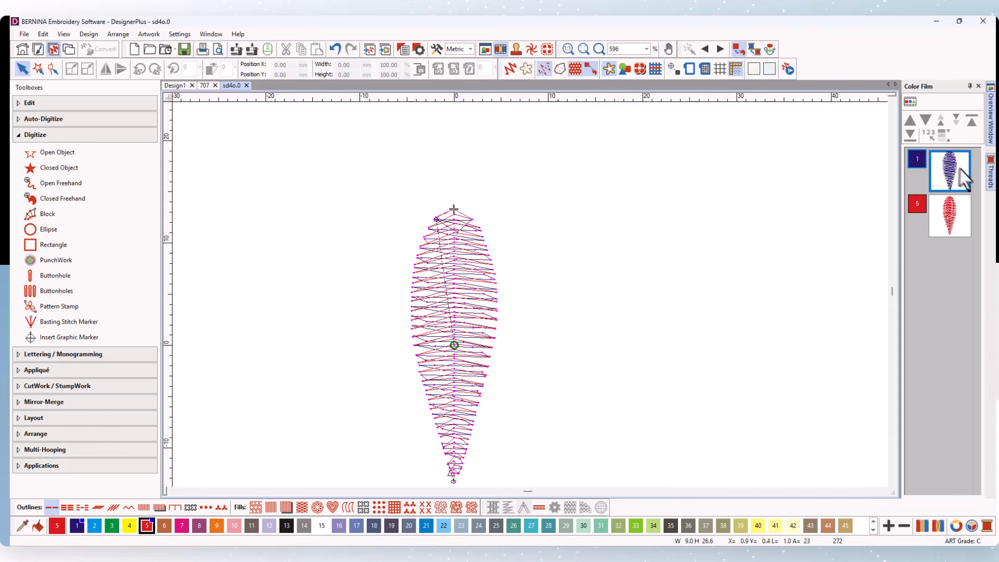
left_click(957, 160)
left_click(943, 176)
right_click(943, 176)
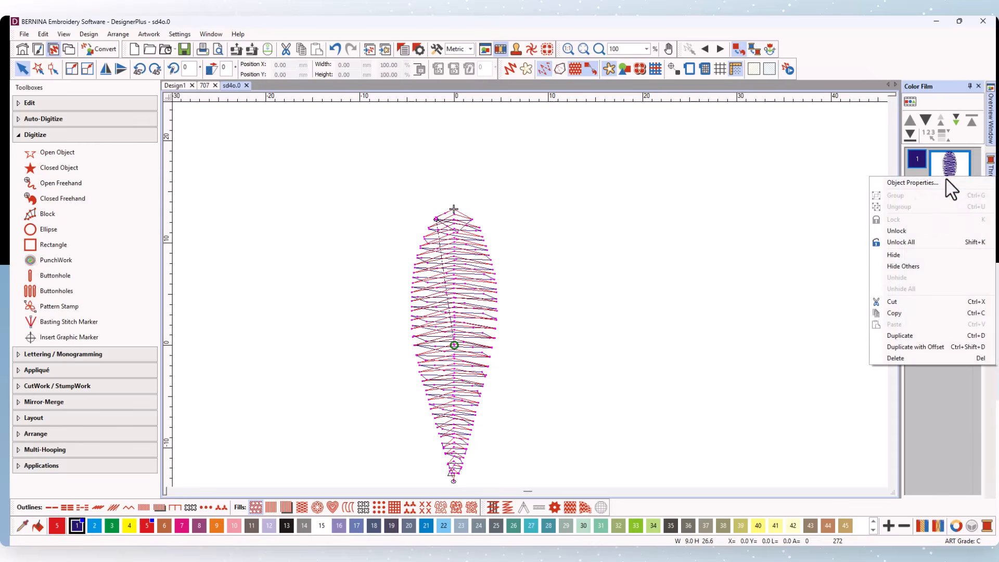
left_click(895, 231)
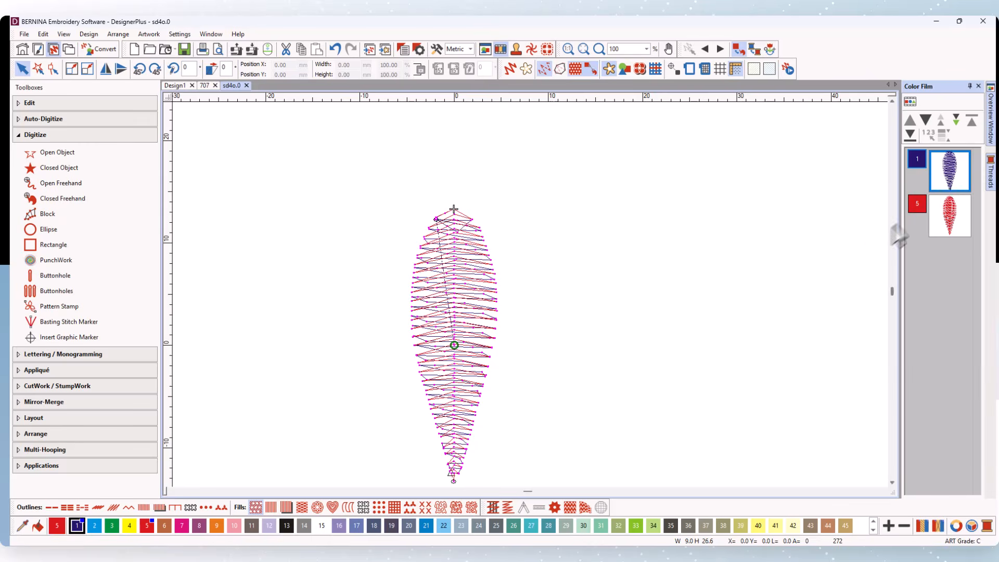
left_click(950, 185)
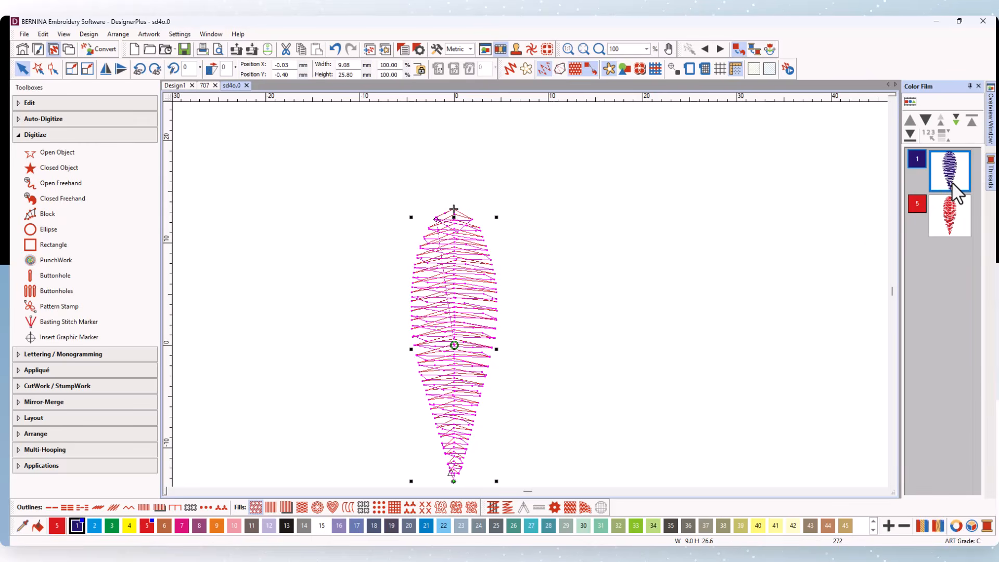
key("Delete")
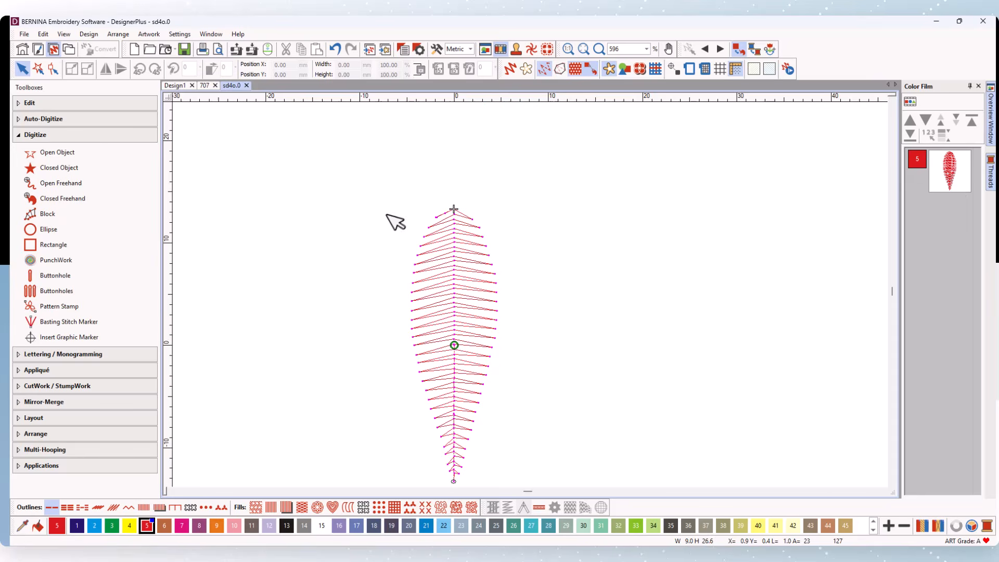
Step: Display the remaining red leaf with realistic thread rendering instead of plain stitch lines
scroll(484, 386, "up", 2)
scroll(499, 149, "down", 1)
scroll(536, 306, "down", 1)
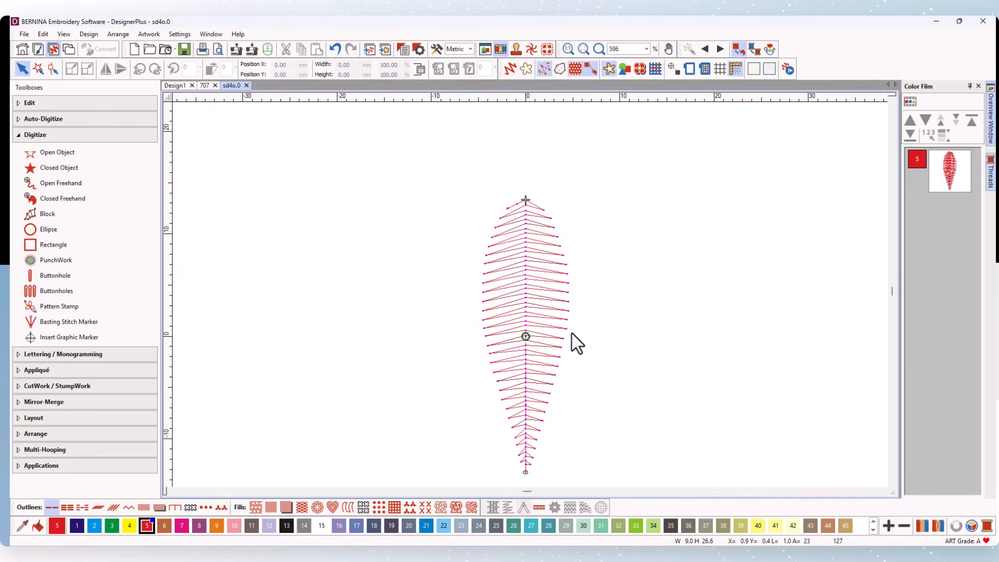
key("t")
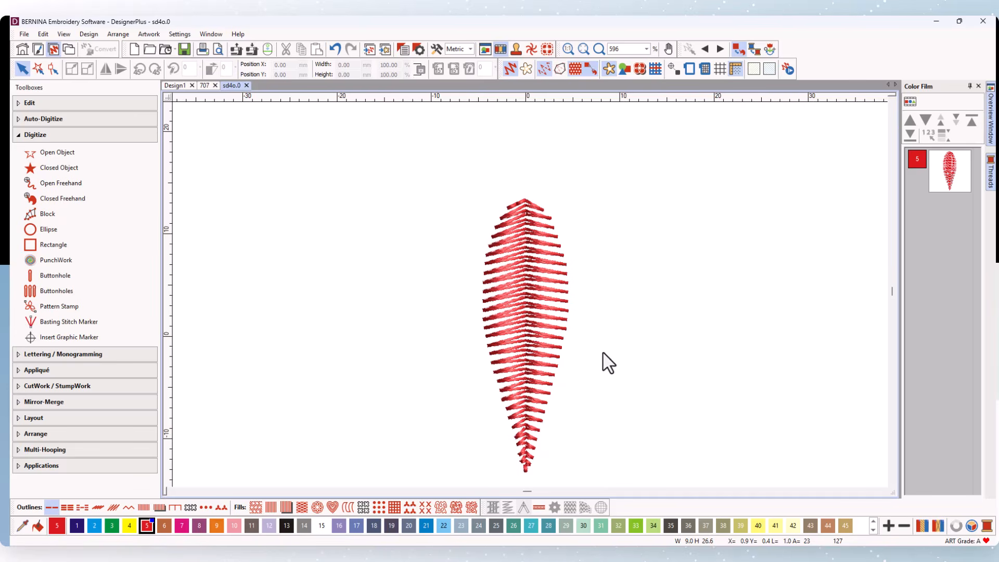
Step: Create a pattern named 449-A from the red leaf in the Machine Stitches set, overwriting the existing pattern
left_click(554, 339)
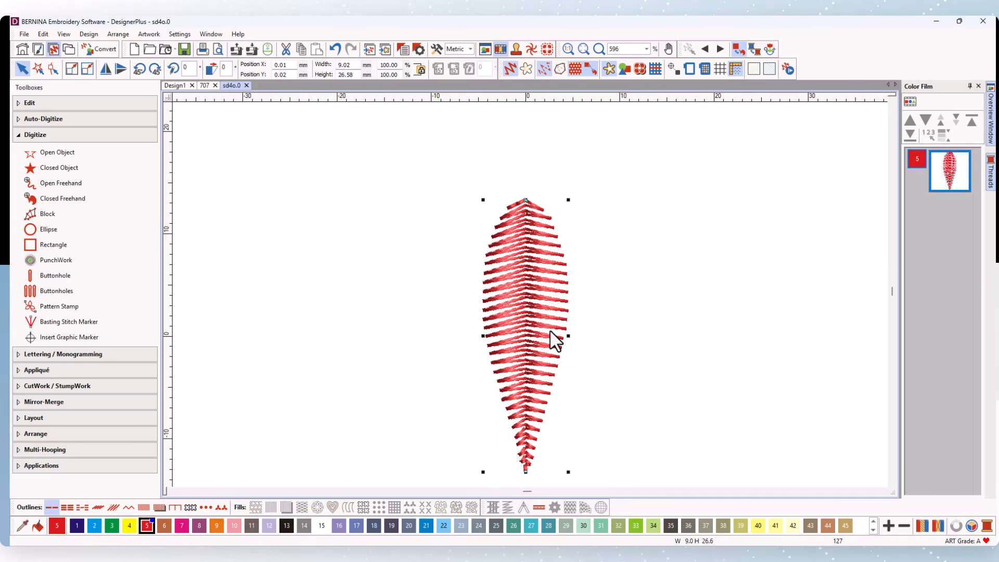
left_click(179, 34)
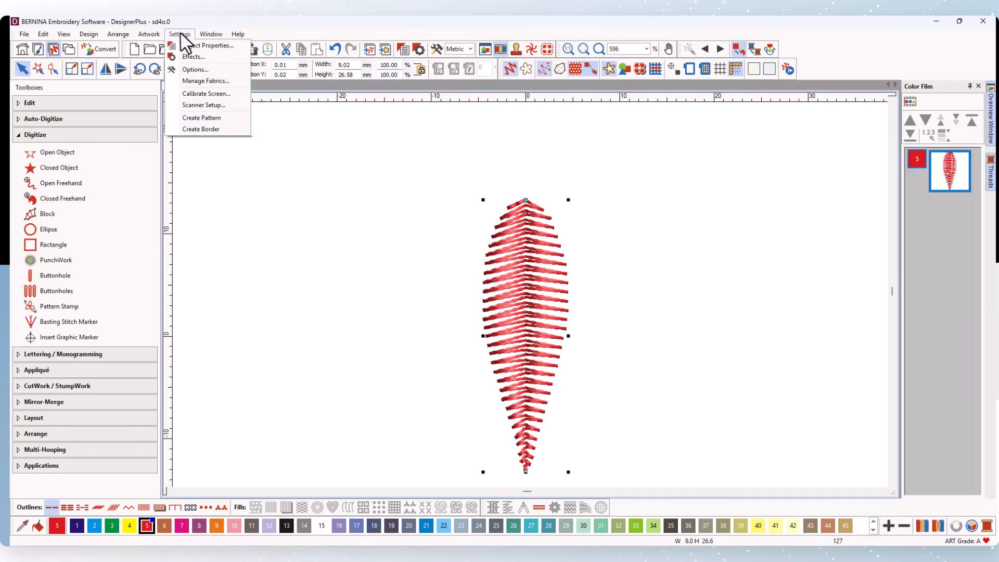
left_click(204, 122)
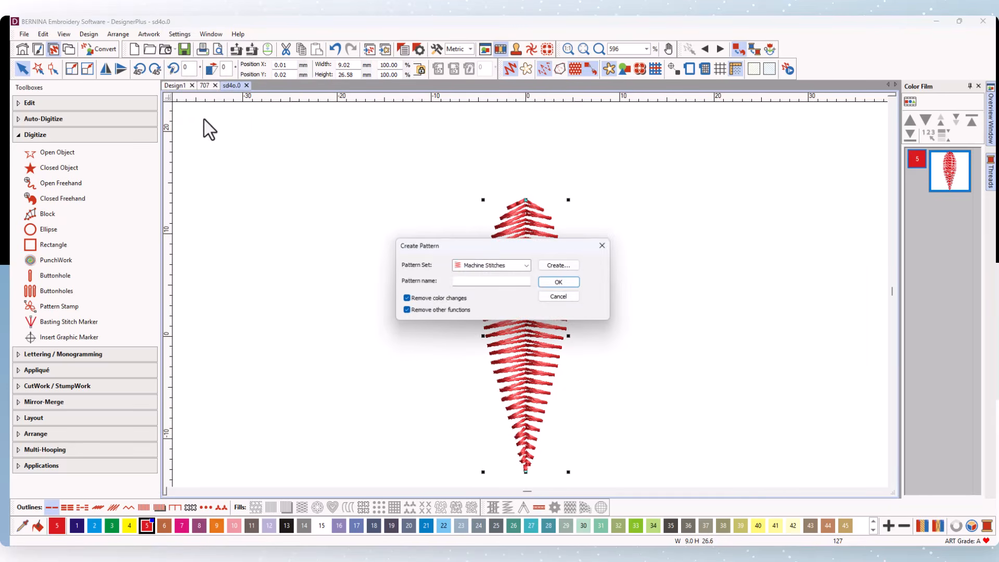
left_click(463, 284)
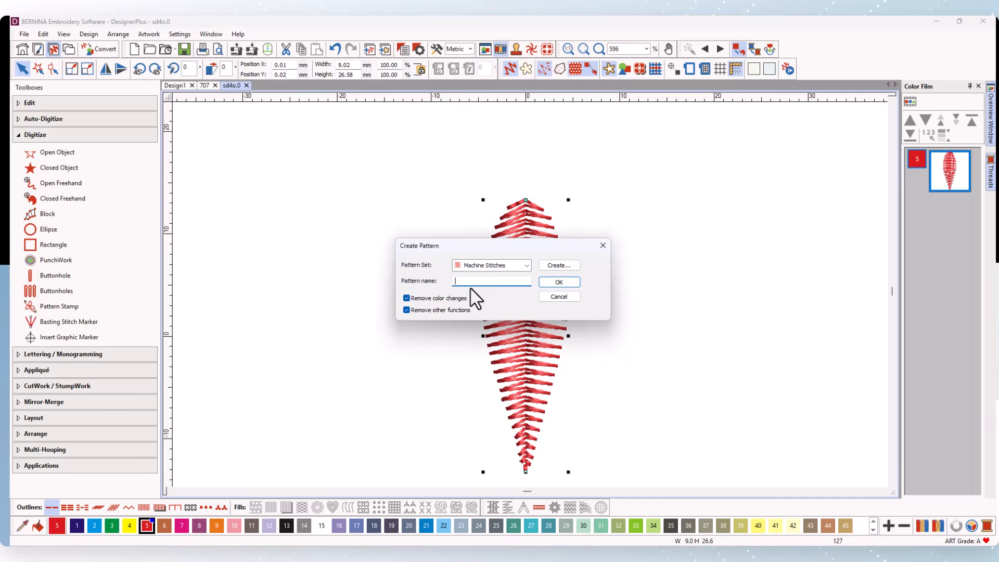
type("4")
type("A")
left_click(559, 281)
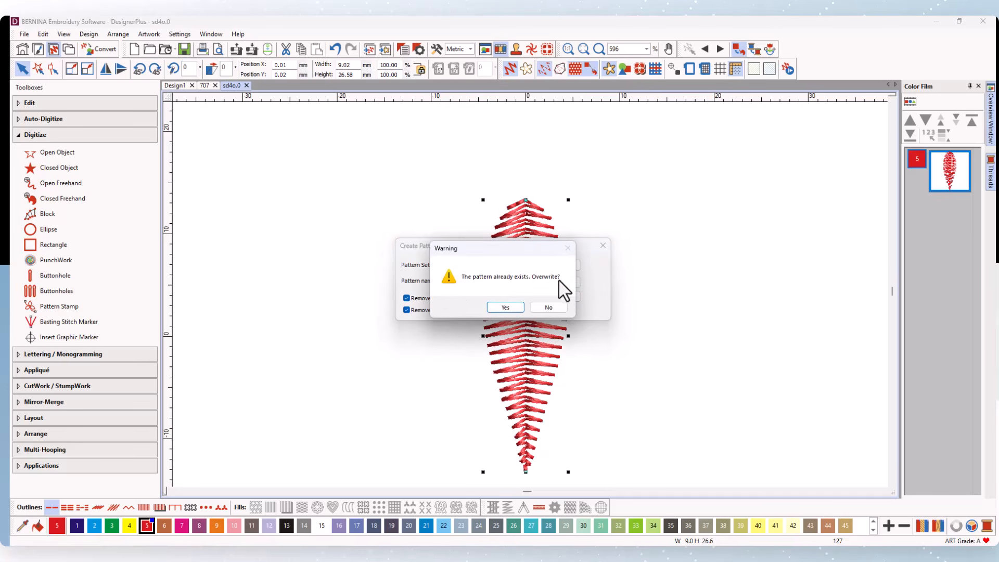
left_click(501, 307)
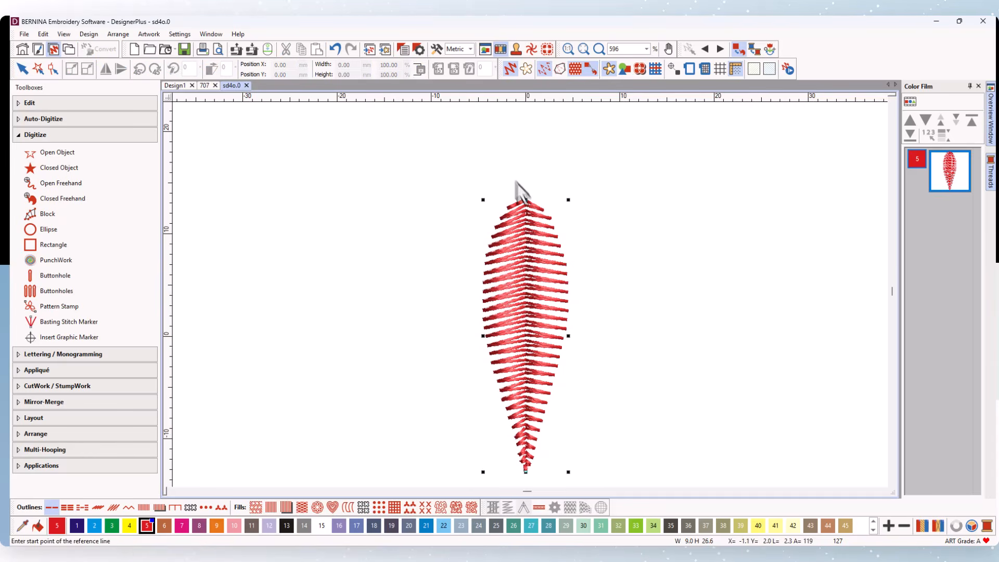
Step: Set the pattern's reference line from the leaf's tip down to the end of the stem
left_click(524, 198)
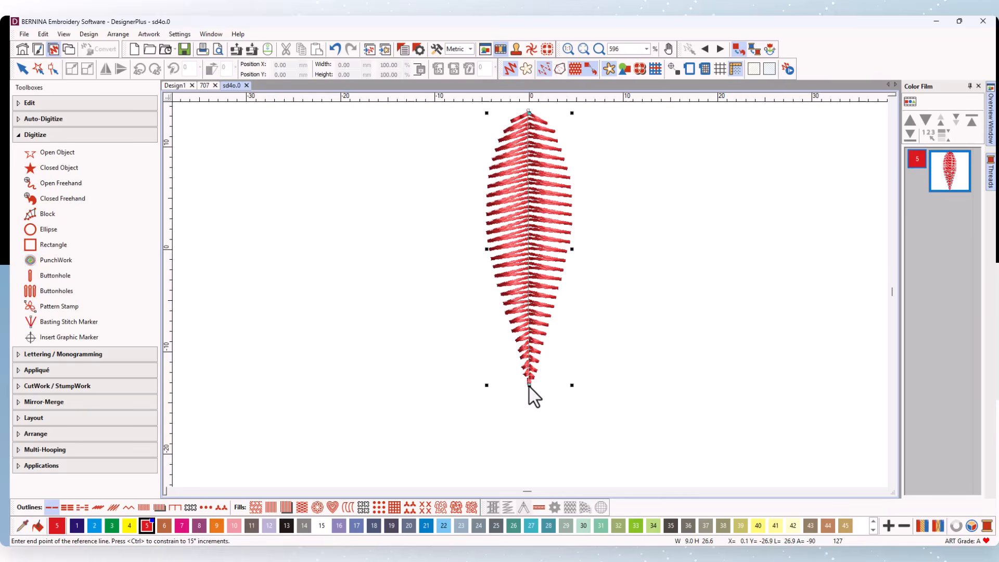
left_click(530, 386)
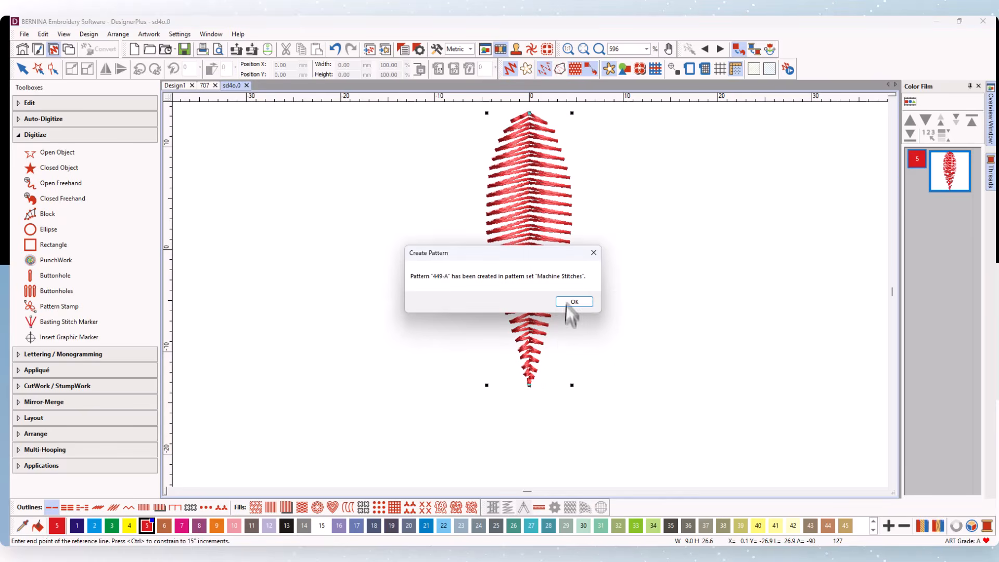
left_click(566, 302)
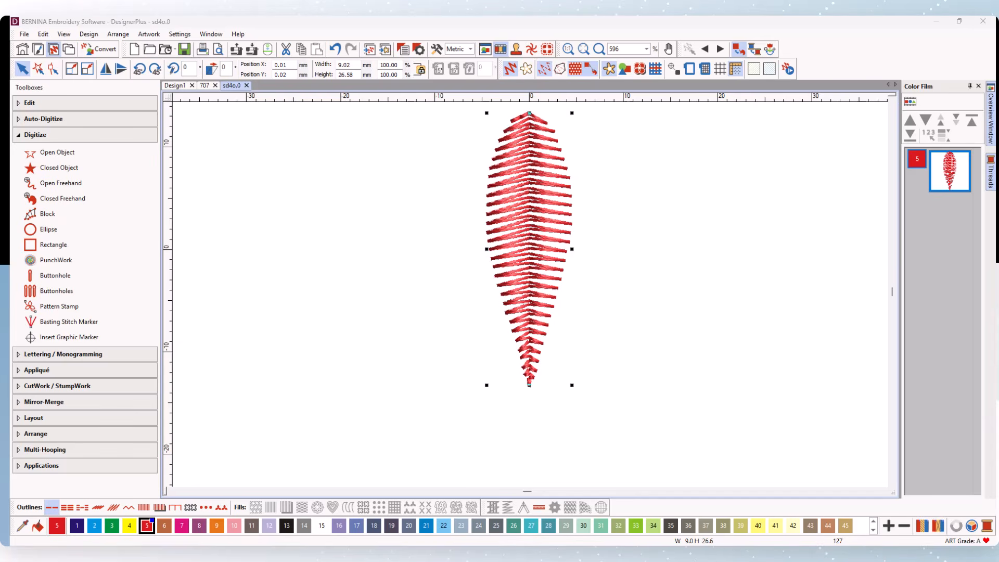
Step: Reshape the leaf object so its start point is at the tip and its end point is at the stem
left_click(52, 70)
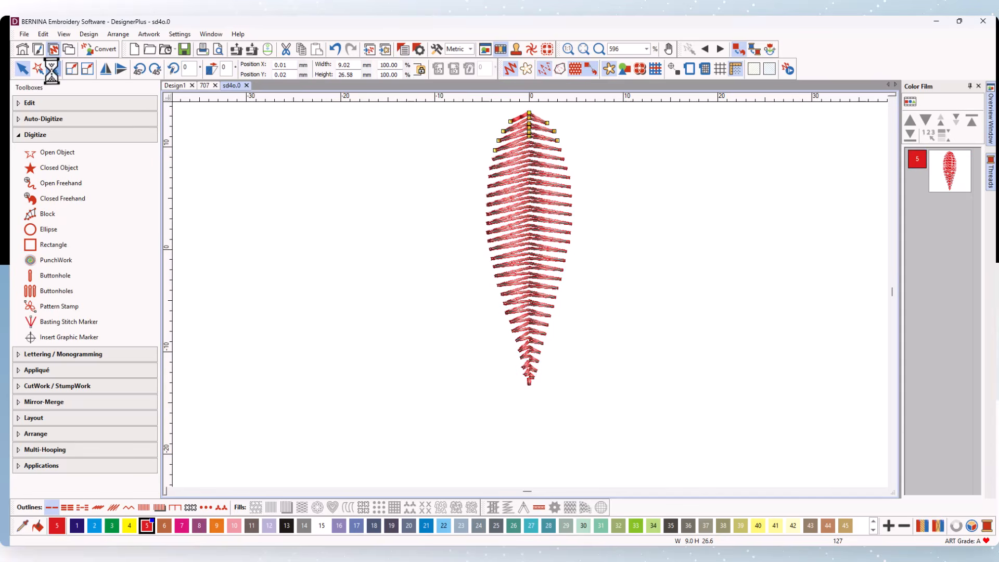
scroll(555, 177, "up", 1)
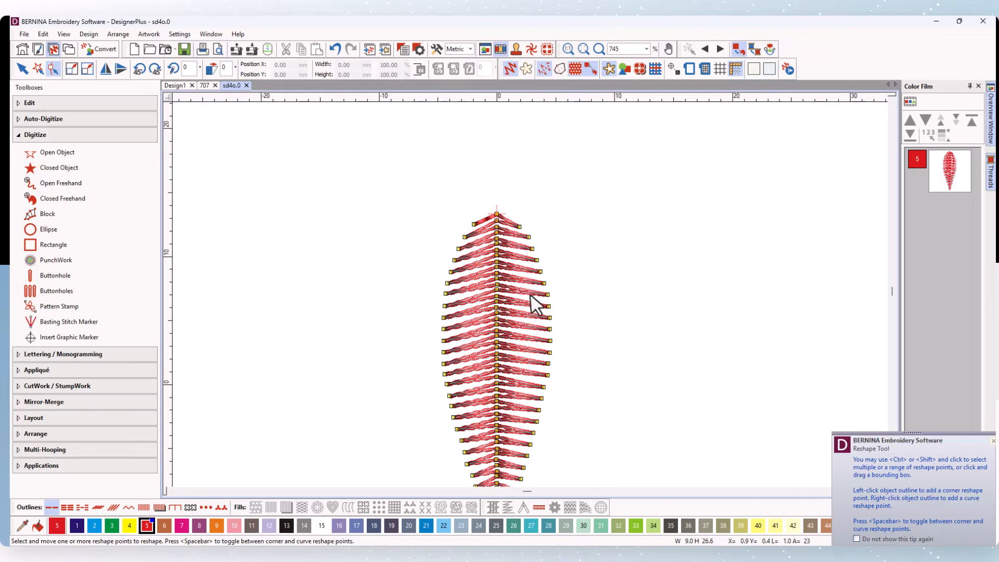
scroll(525, 372, "down", 2)
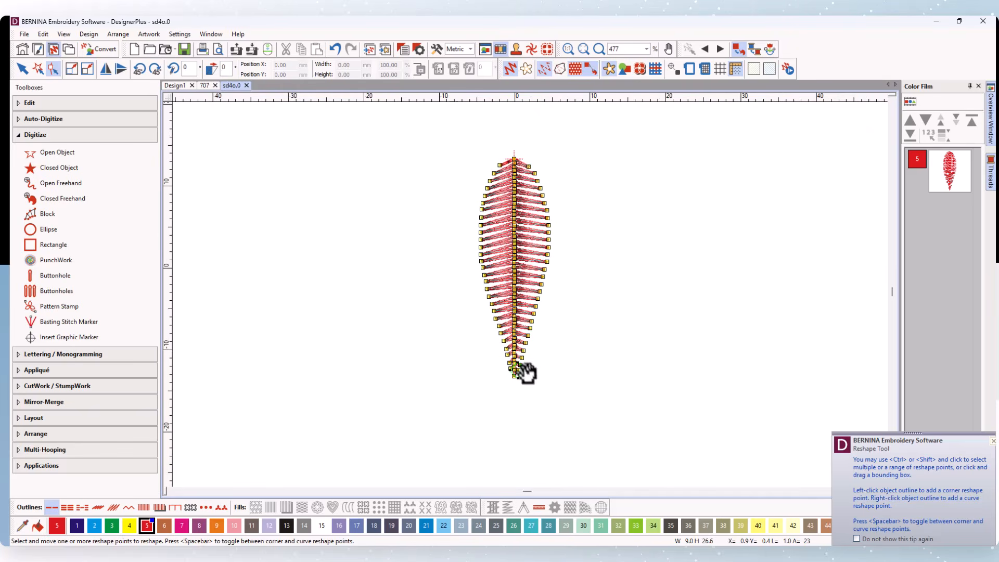
left_click(514, 145)
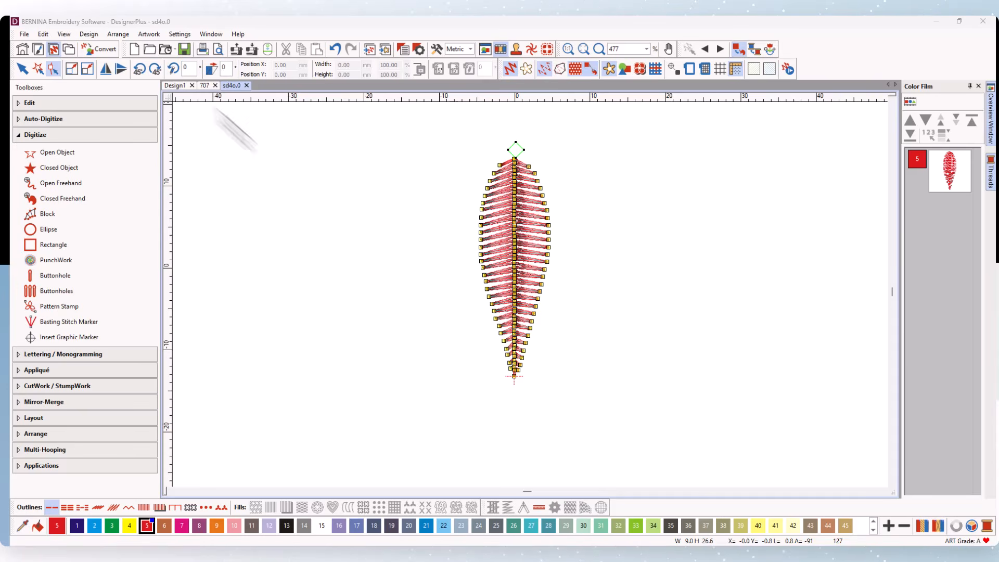
Step: Open the 1212.exp motif from the BERNINA (F:) drive and check its sew-out in the stitch player
left_click(150, 49)
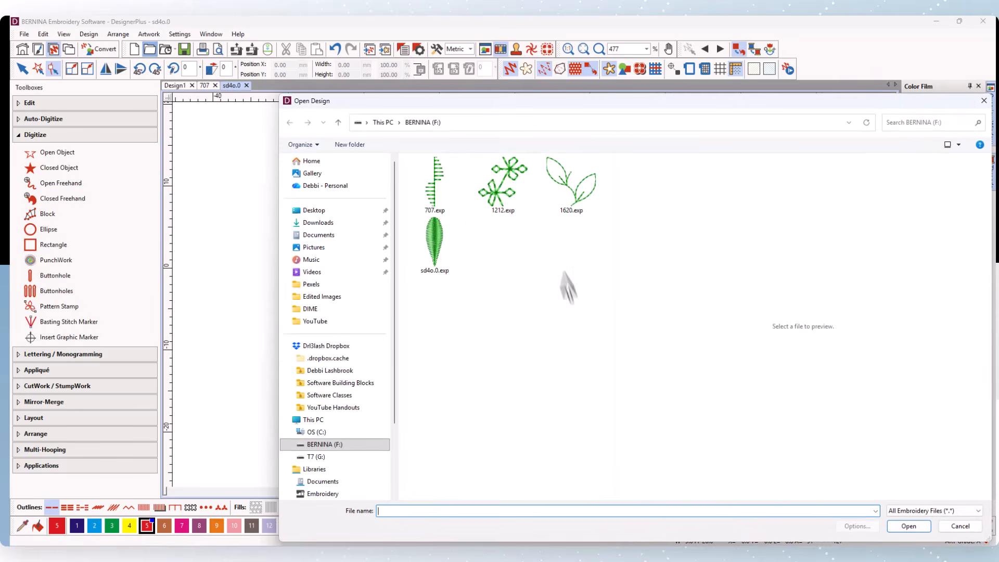
left_click(498, 193)
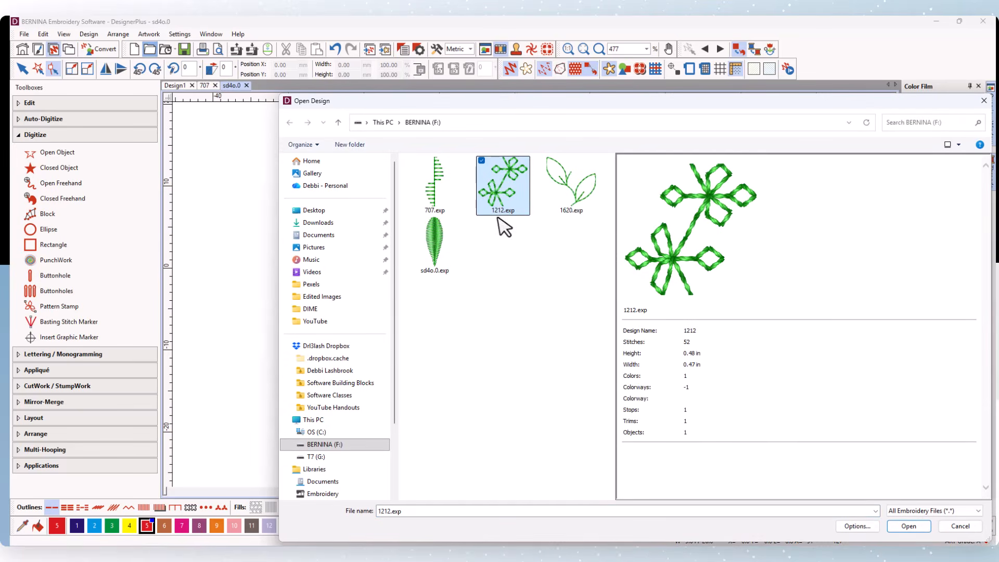
left_click(908, 526)
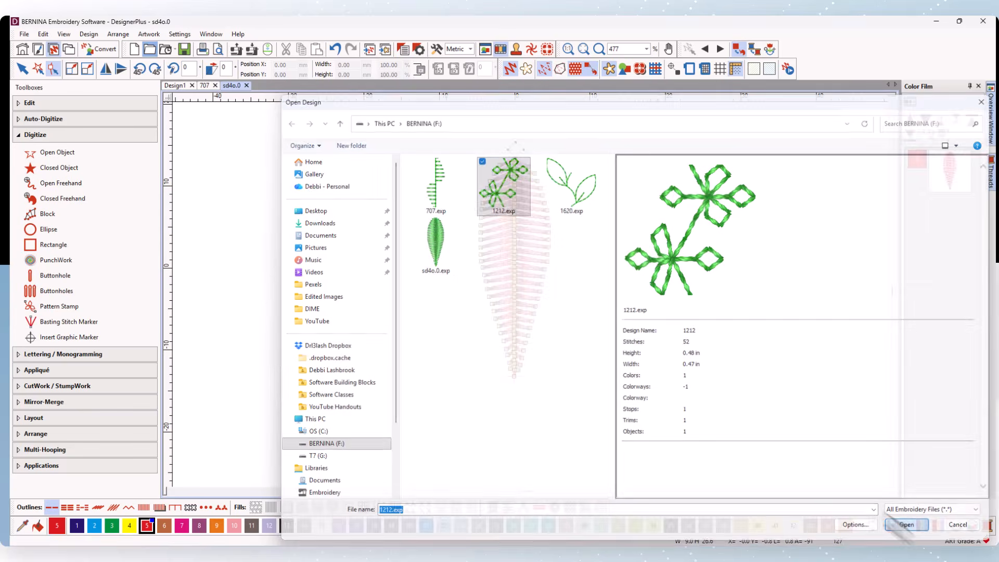
left_click(562, 320)
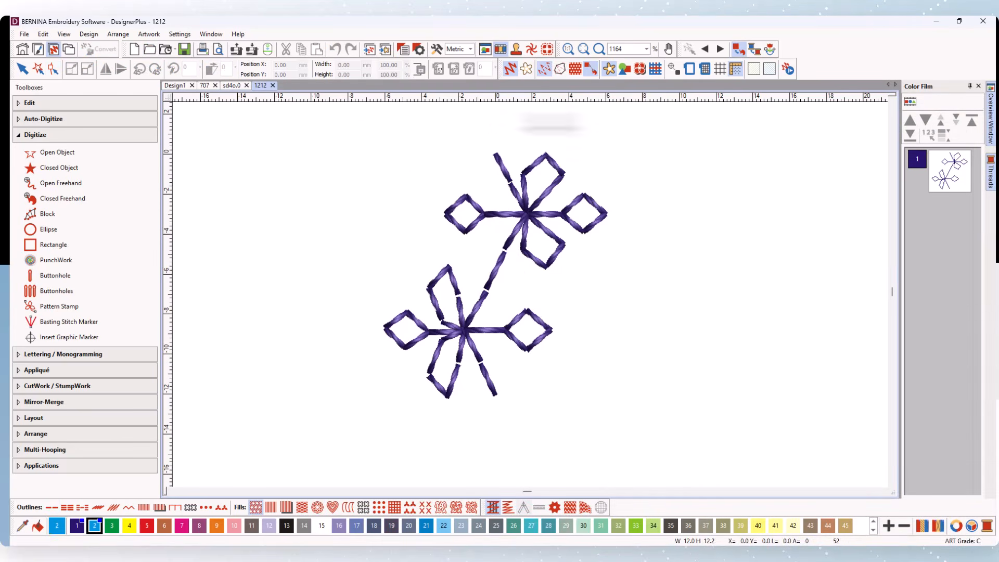
left_click(787, 68)
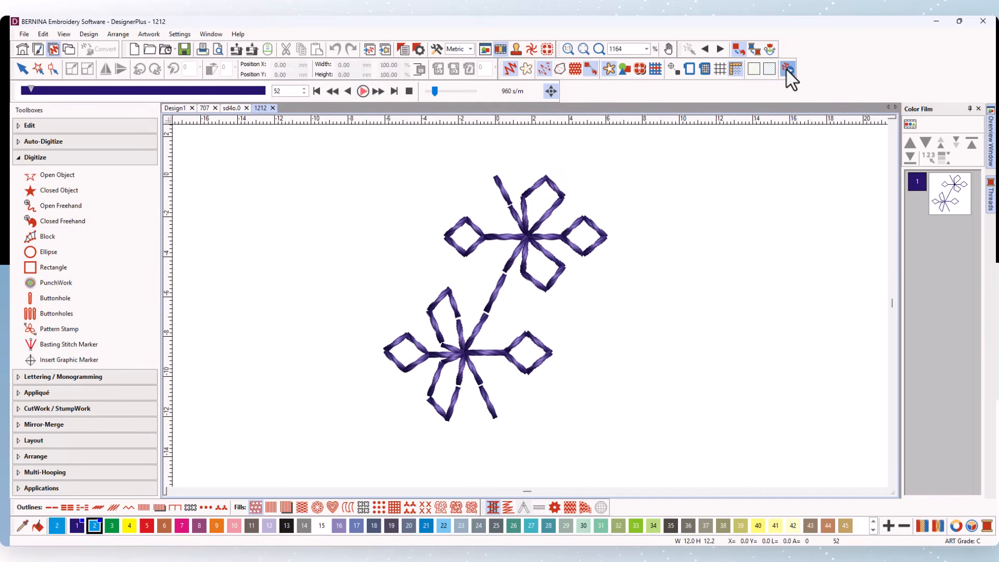
left_click(409, 91)
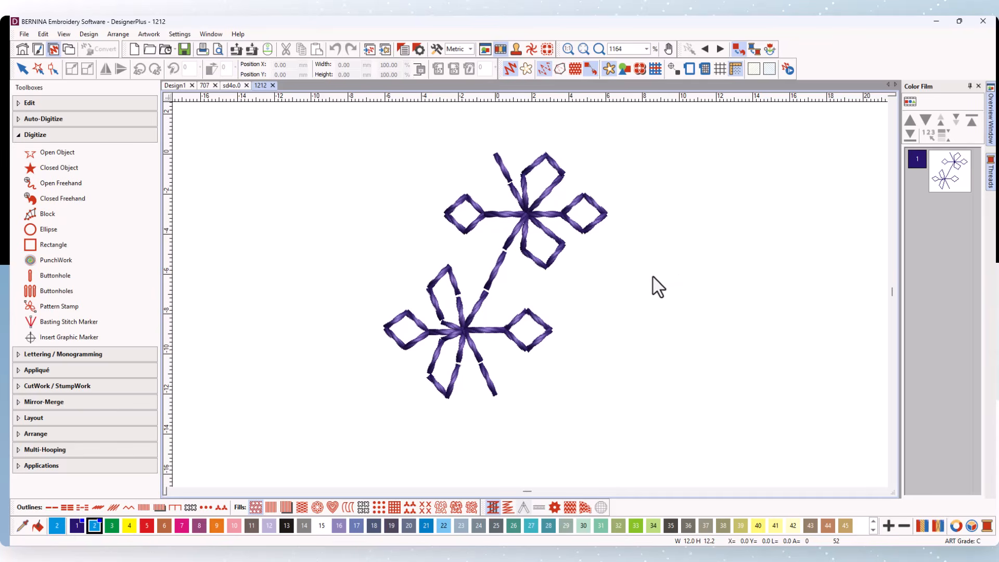
Step: Convert the whole 1212 flower motif to artwork using the Vector conversion type
left_click(554, 266)
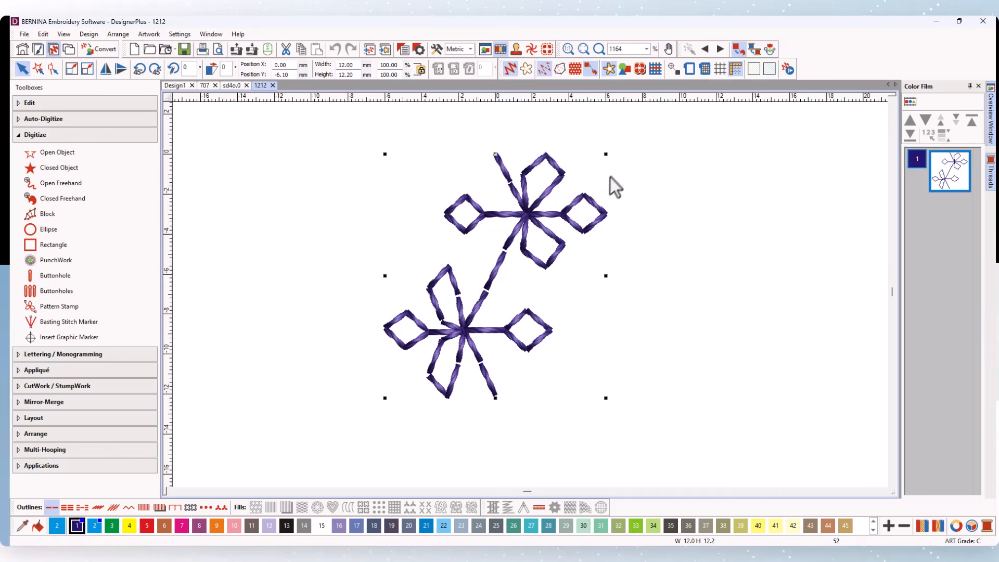
left_click(104, 51)
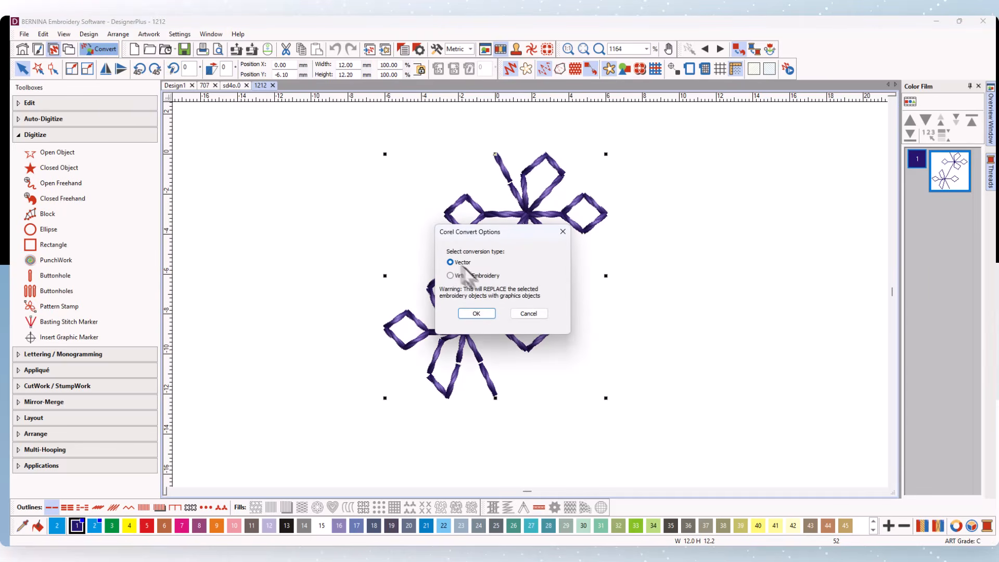
left_click(470, 315)
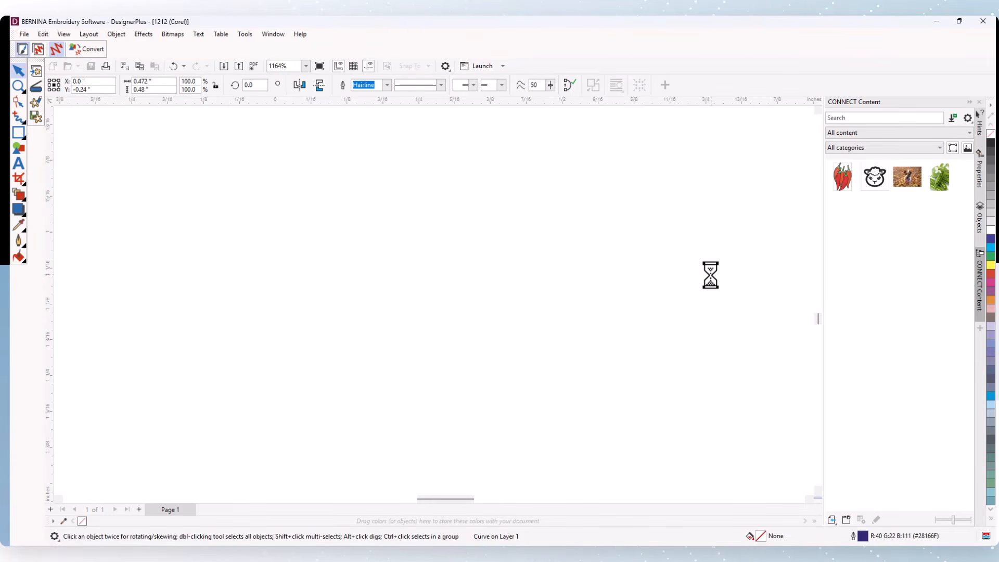
Step: Convert the flower motif's vector artwork back to embroidery and examine the resulting outline
scroll(481, 156, "down", 3)
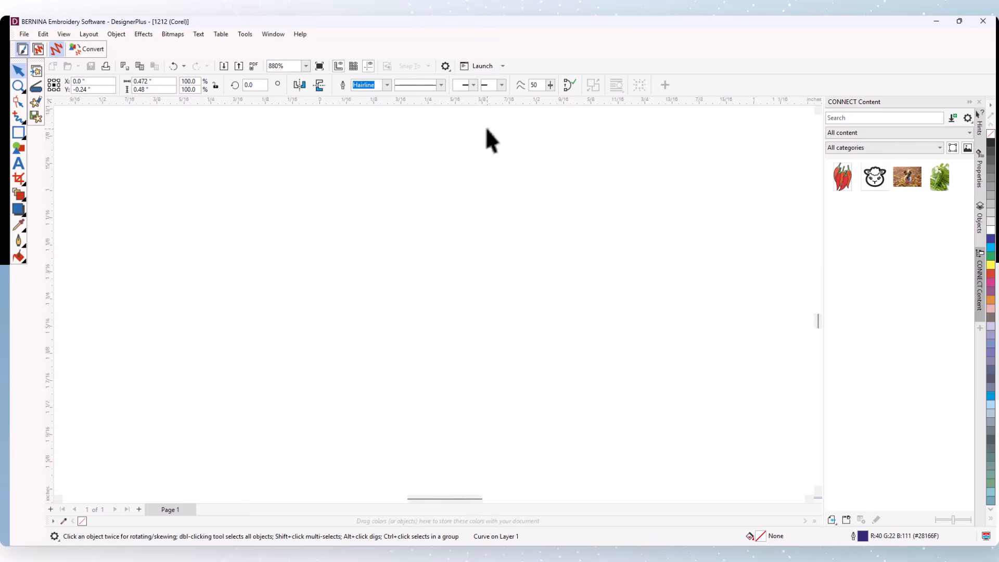
scroll(515, 197, "down", 3)
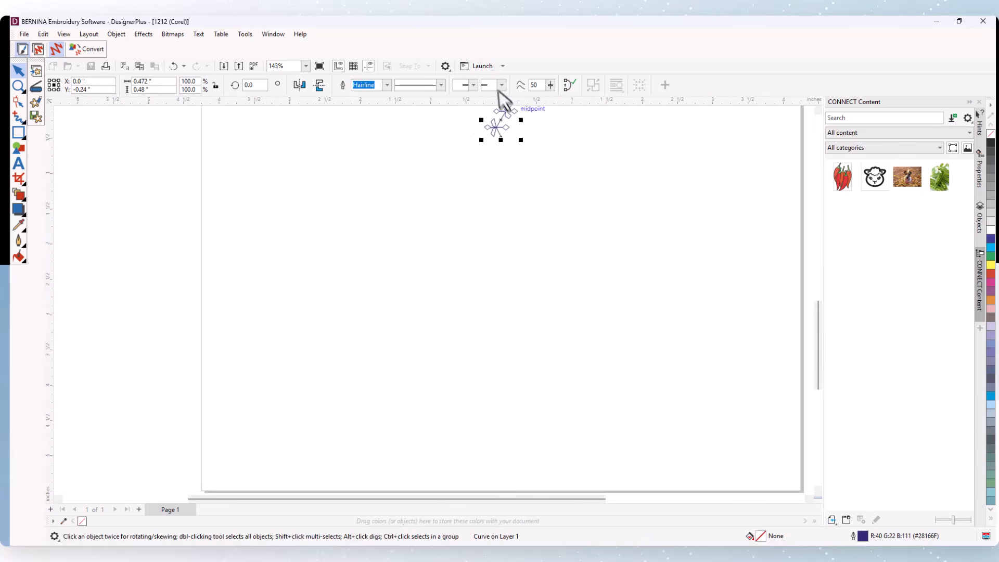
left_click_drag(817, 361, 817, 326)
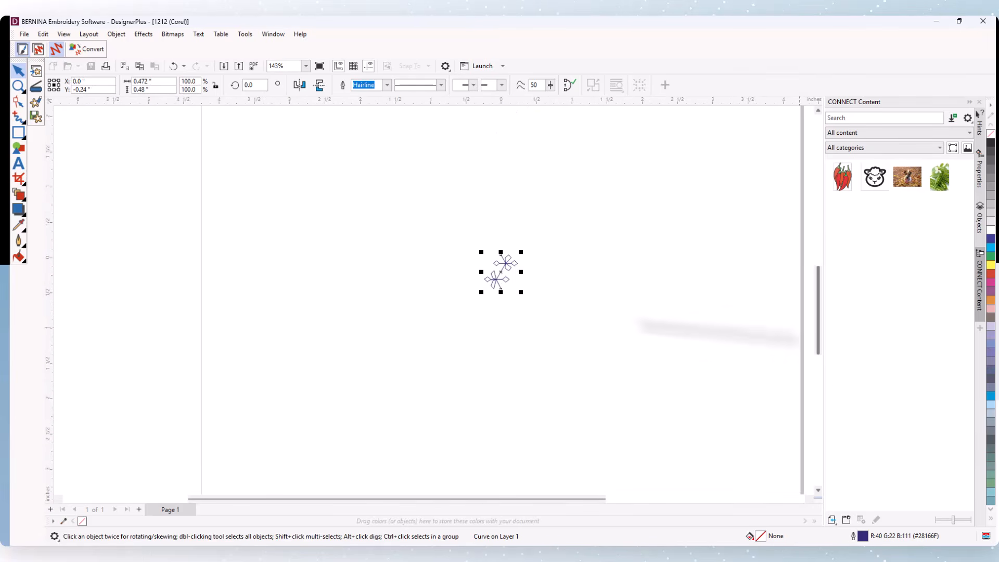
left_click(86, 47)
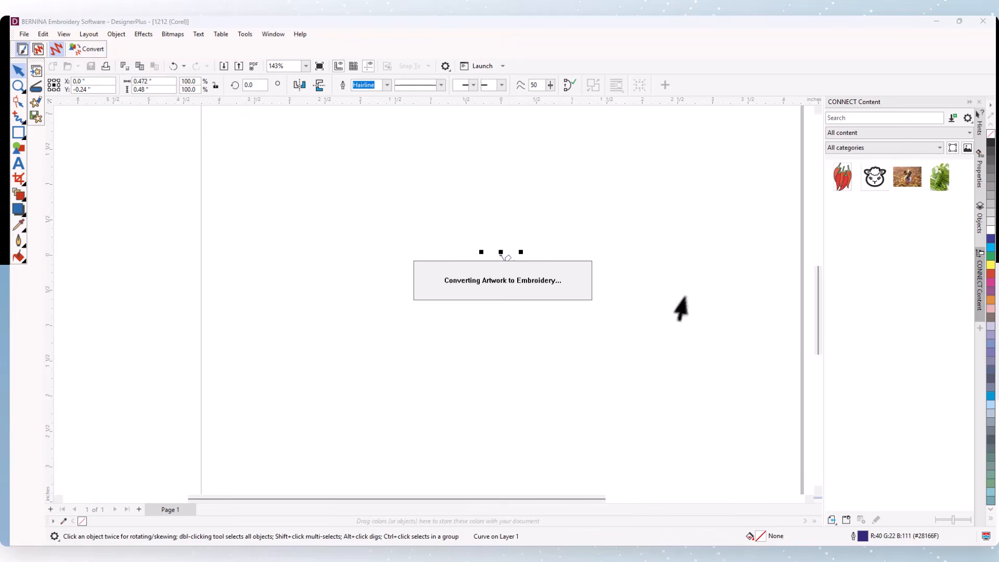
scroll(636, 294, "up", 9)
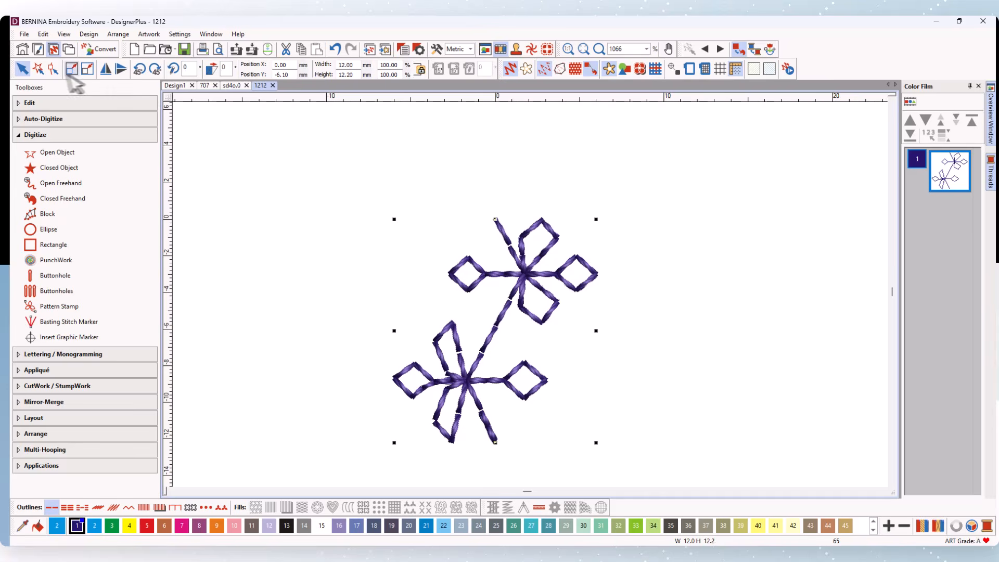
Step: Reshape-view the flower motif with the grid displayed to check how its start and end points align
left_click(52, 68)
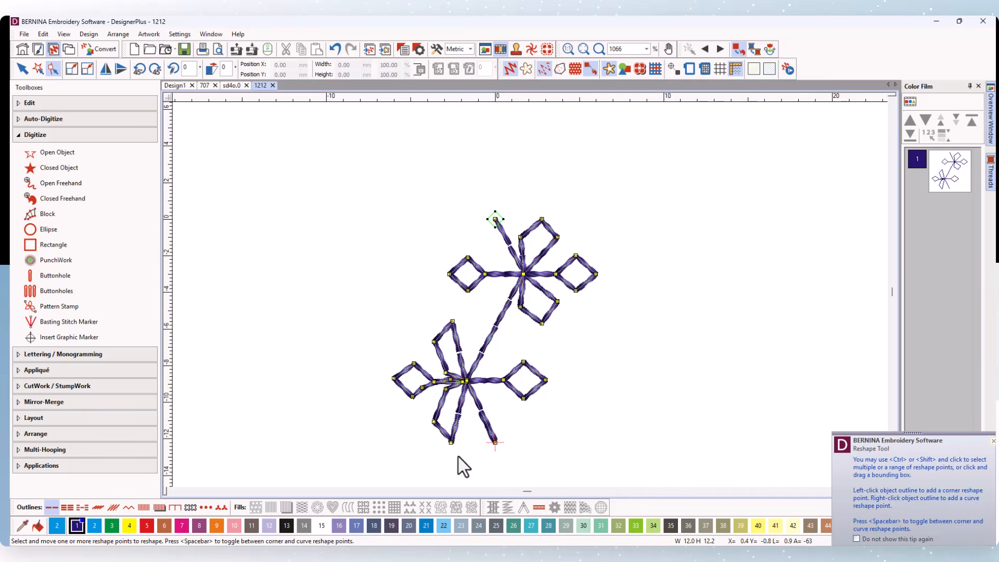
left_click(720, 69)
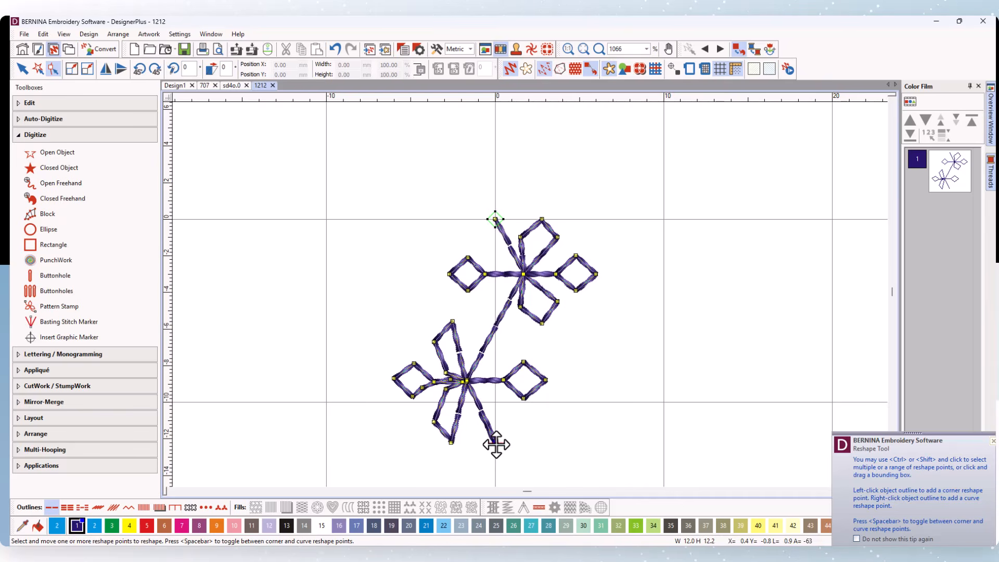
key("Escape")
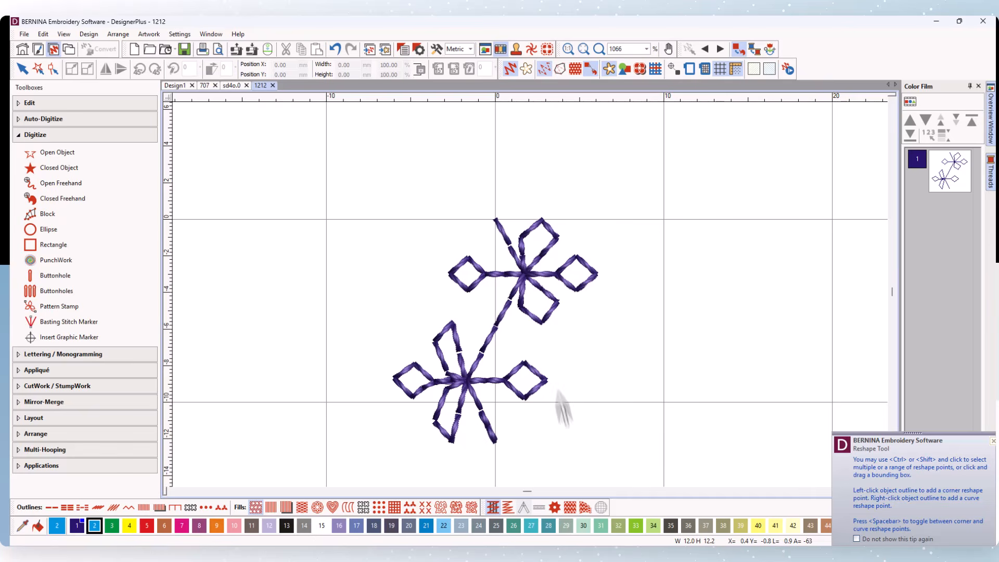
Step: Create a pattern named 1212-A from the flower motif in the Machine Stitches set, overwriting the existing pattern
left_click(523, 312)
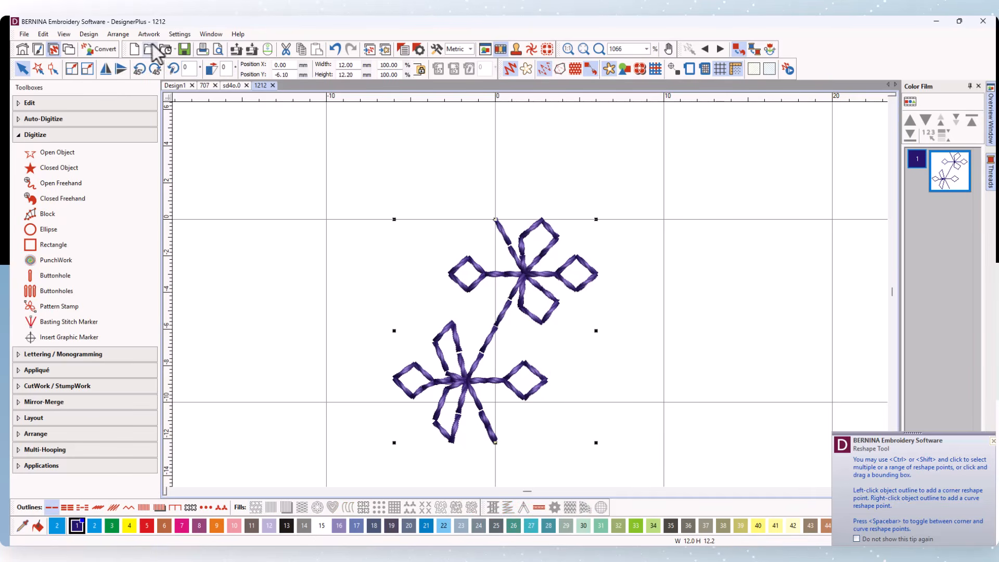
left_click(177, 34)
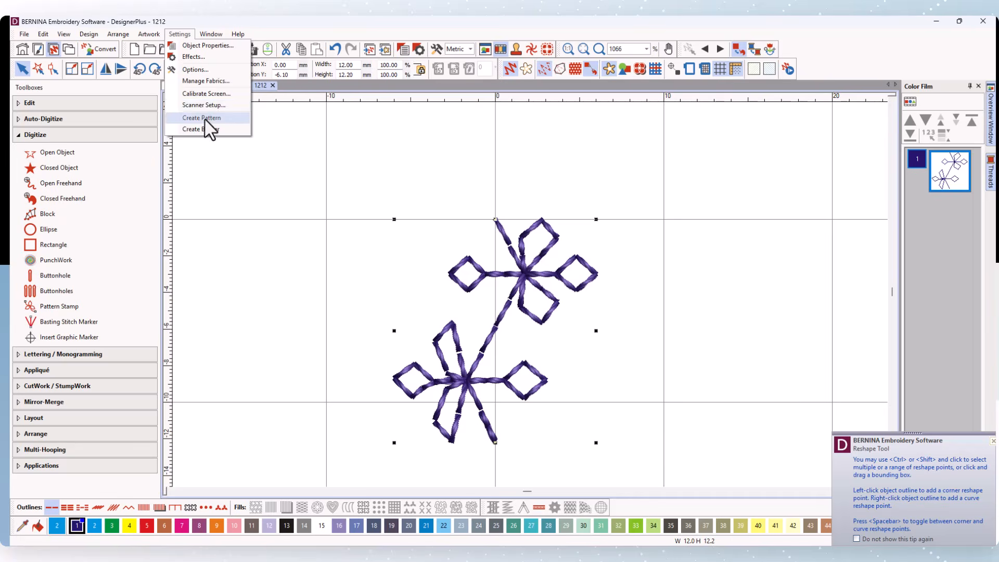
left_click(205, 121)
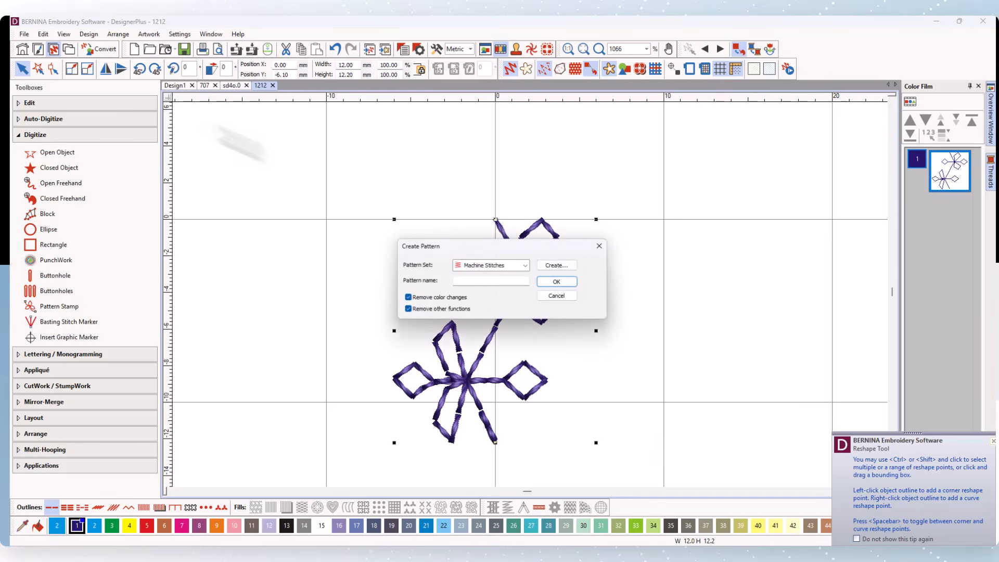
left_click(463, 281)
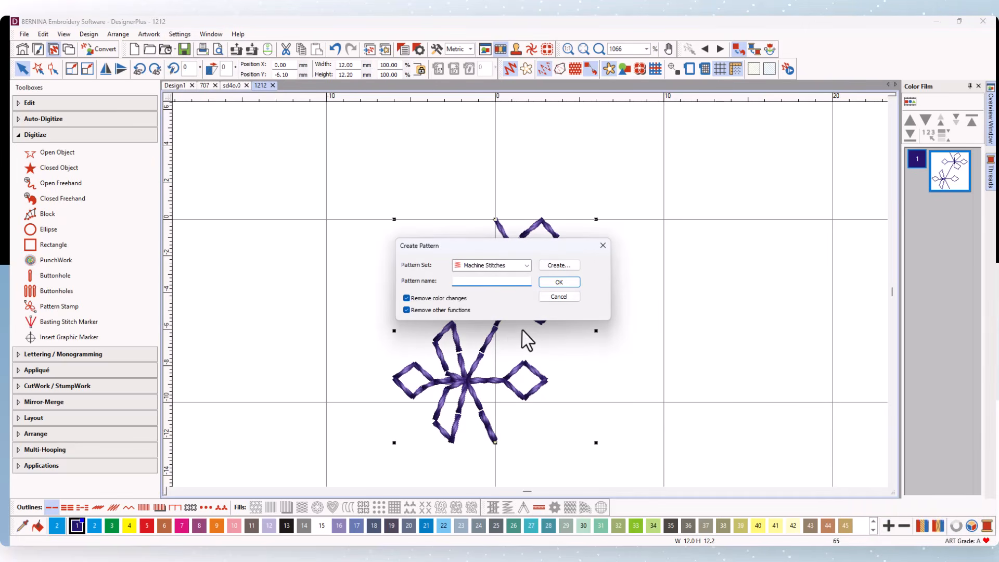
type("1212-A")
left_click(559, 283)
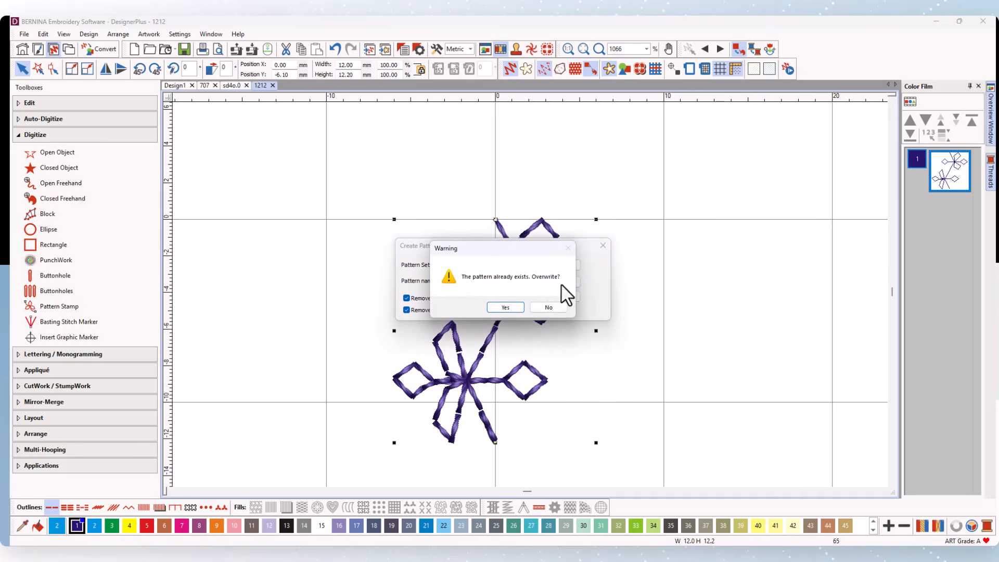
left_click(505, 307)
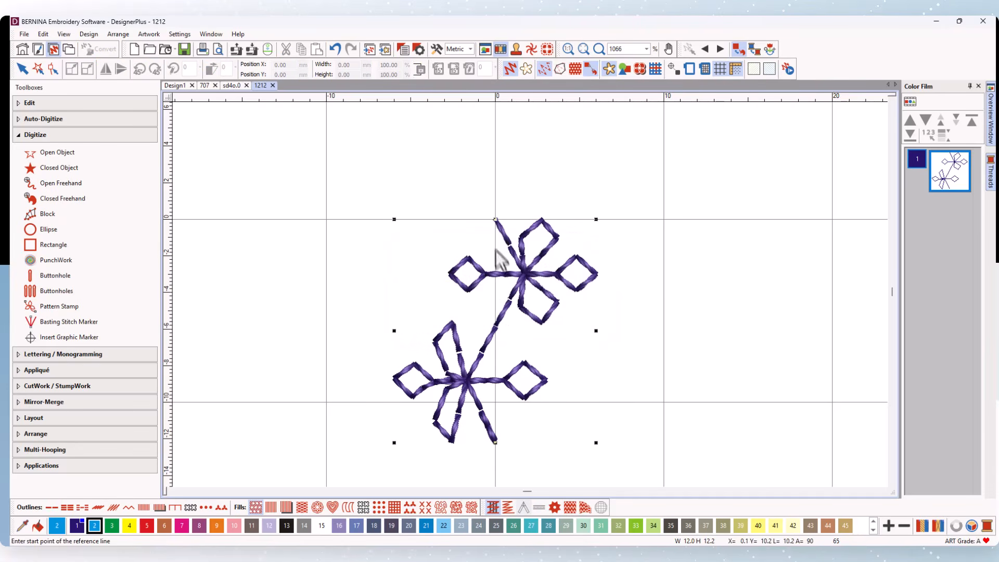
Step: Set the 1212-A pattern's reference line from the motif's upper start point to its lower end point
left_click(495, 220)
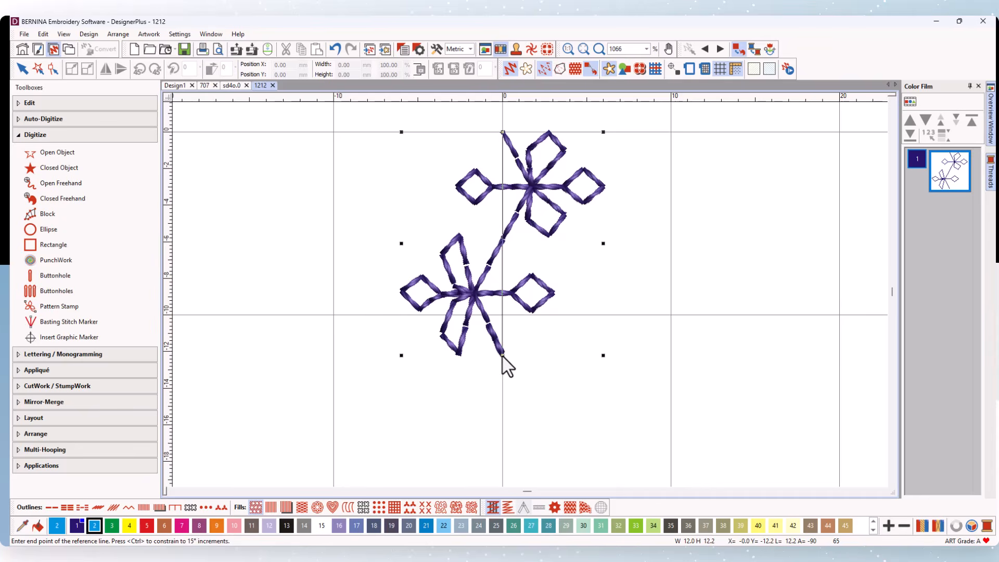
left_click(502, 356)
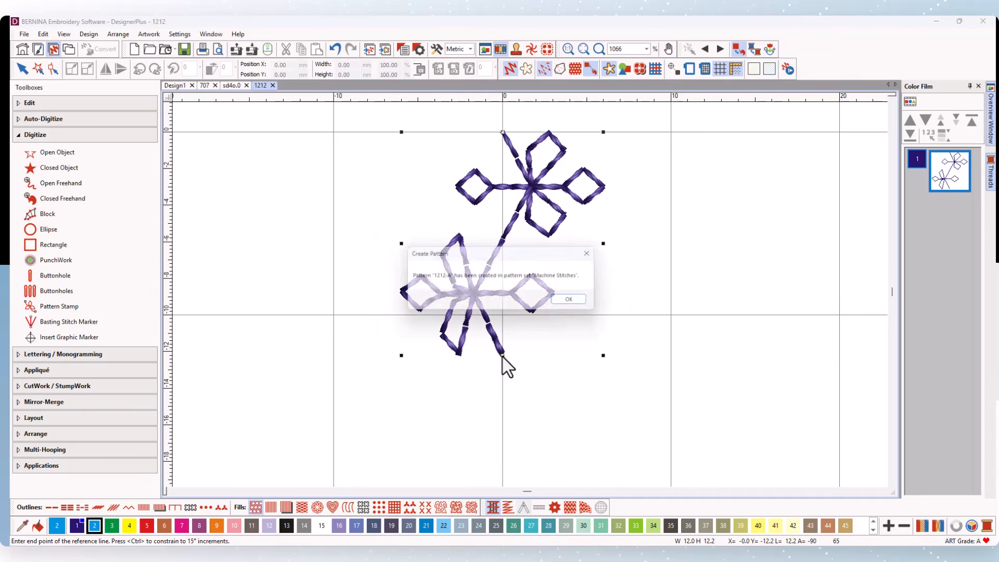
left_click(574, 301)
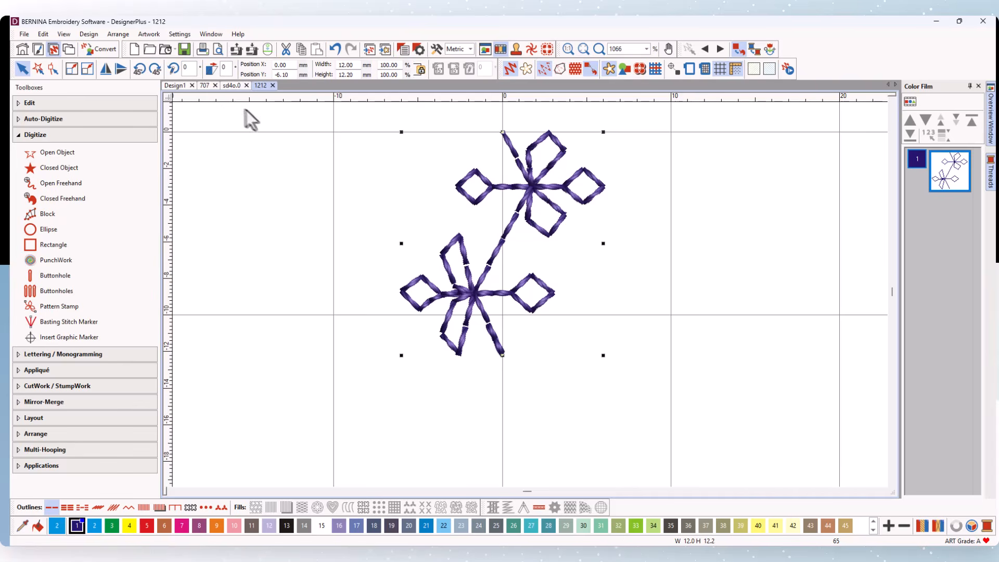
Step: Open the 1620.exp leaf motif from the BERNINA (F:) drive
left_click(148, 49)
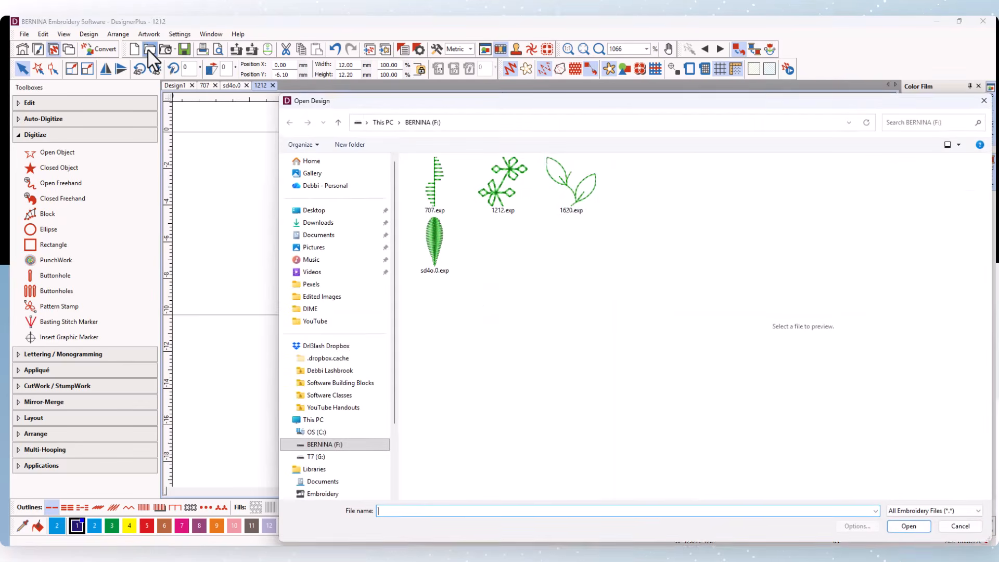
left_click(564, 186)
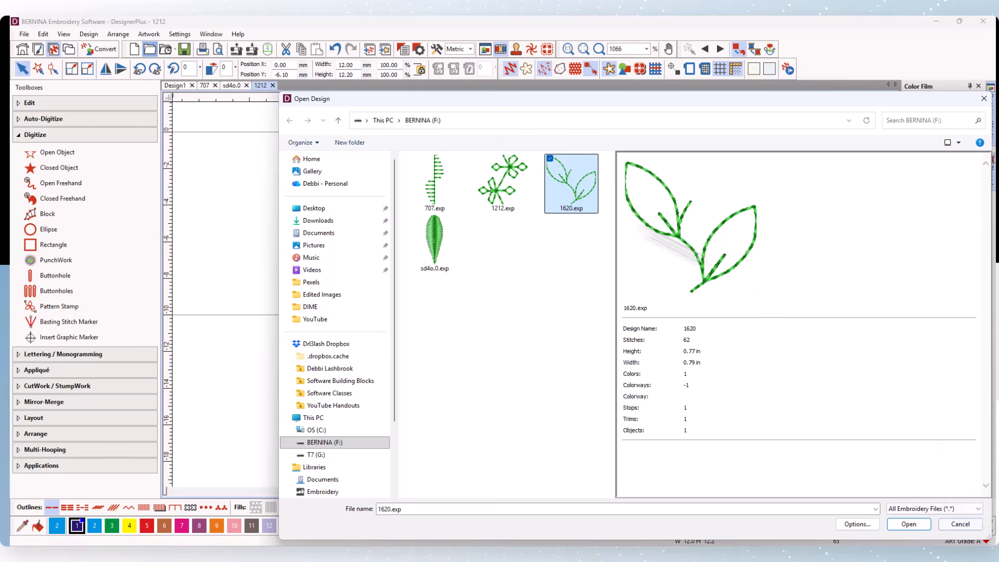
left_click(895, 525)
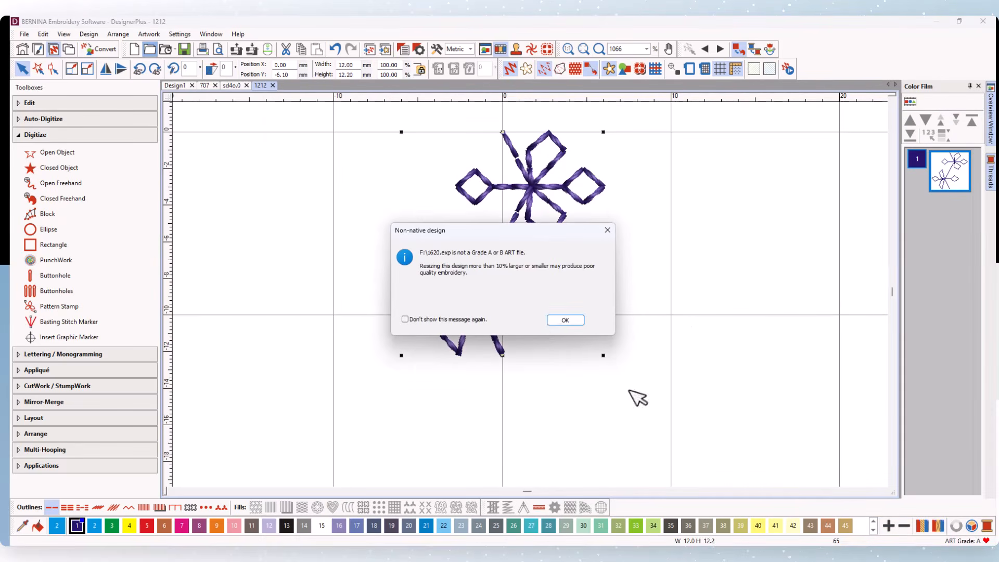
left_click(558, 320)
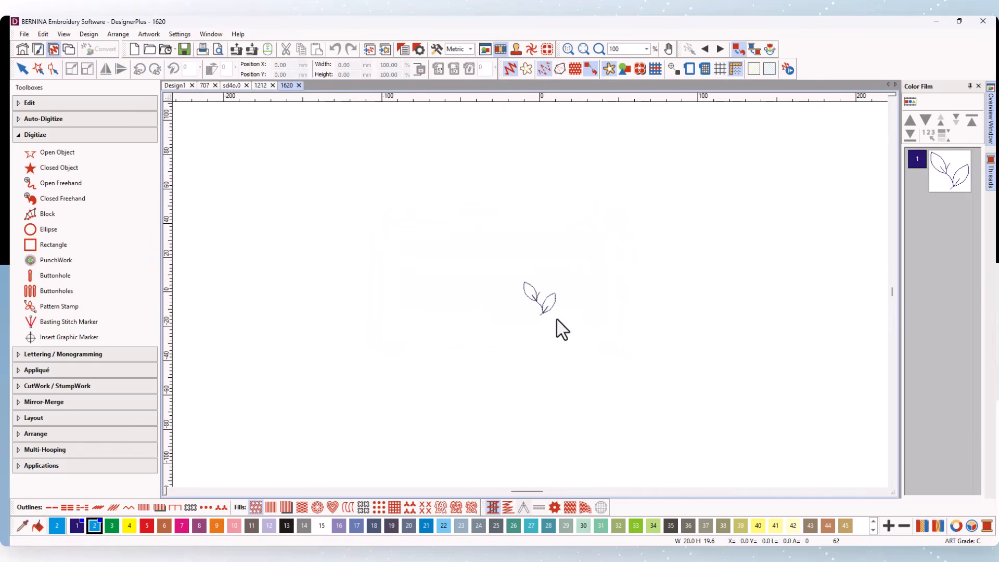
scroll(558, 320, "up", 8)
Step: Convert the 1620 leaf motif to Vector artwork and back to embroidery
left_click(531, 298)
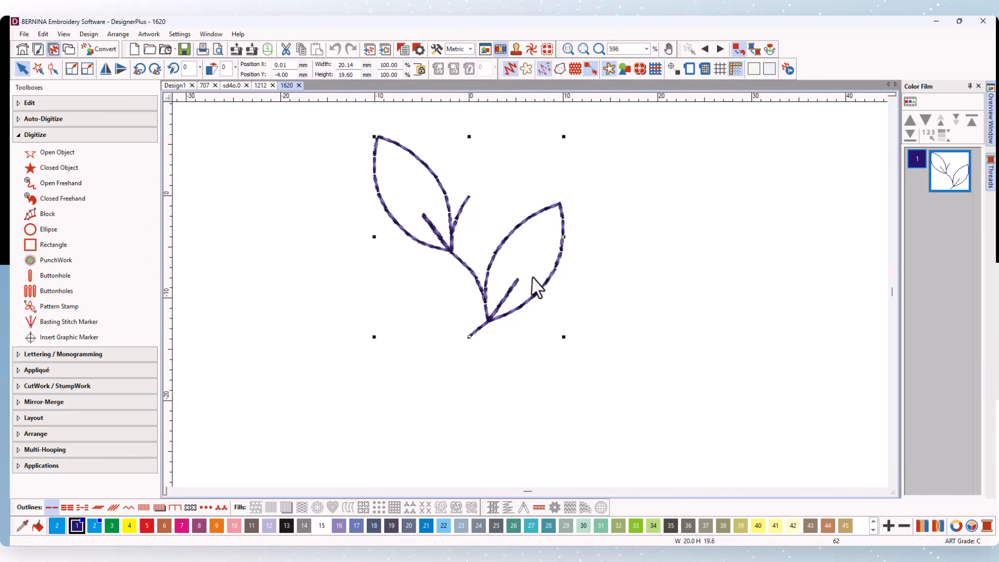
left_click(100, 51)
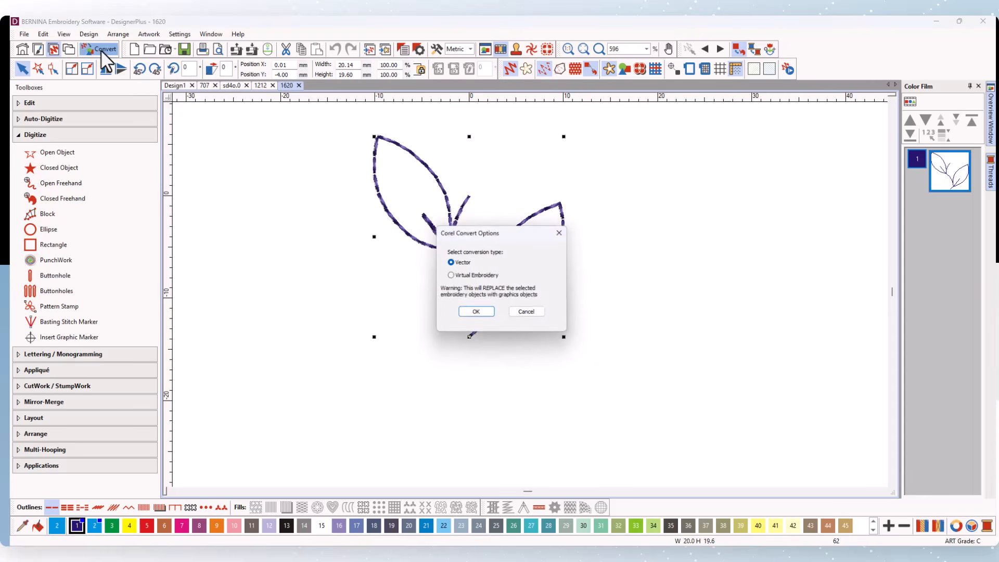
left_click(475, 313)
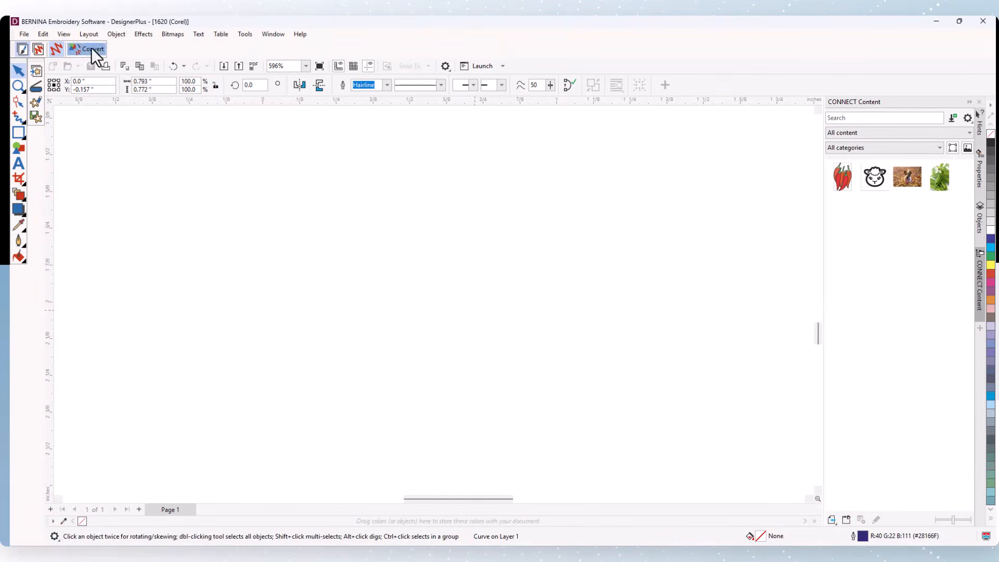
left_click(92, 48)
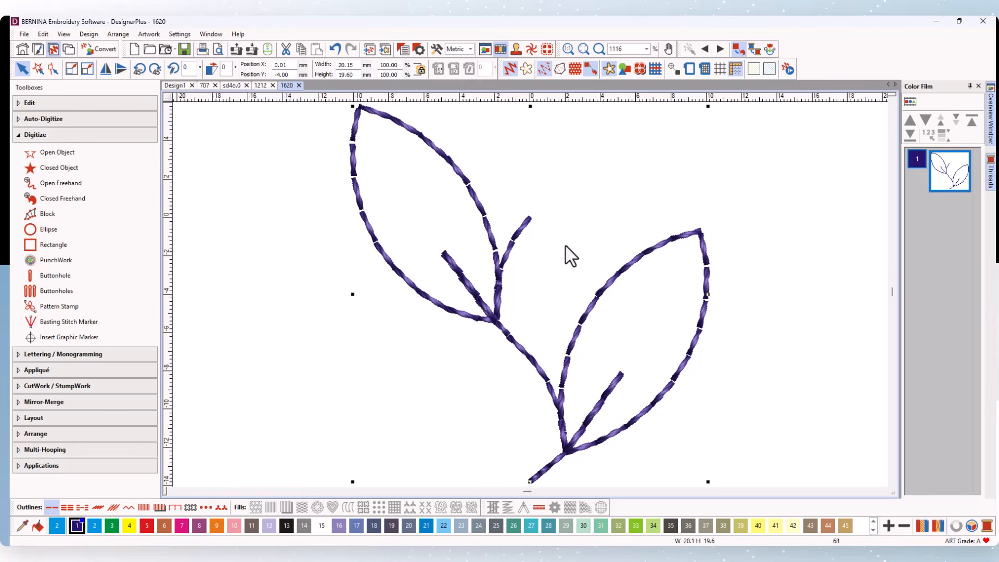
Step: Examine the leaf motif's reshape points and check its start and end point alignment against the grid
scroll(617, 358, "down", 2)
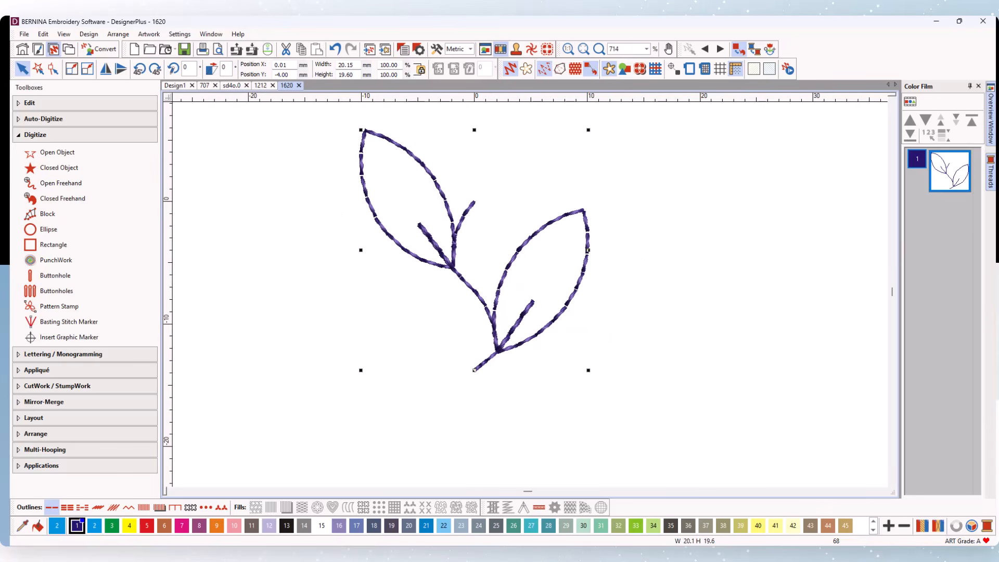
mouse_move(980, 545)
left_click(53, 69)
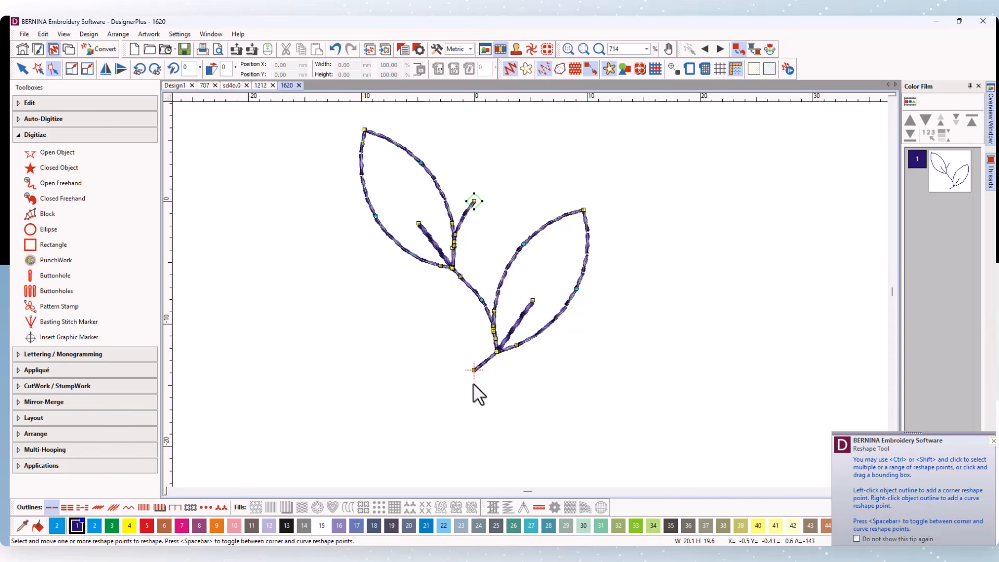
left_click(720, 69)
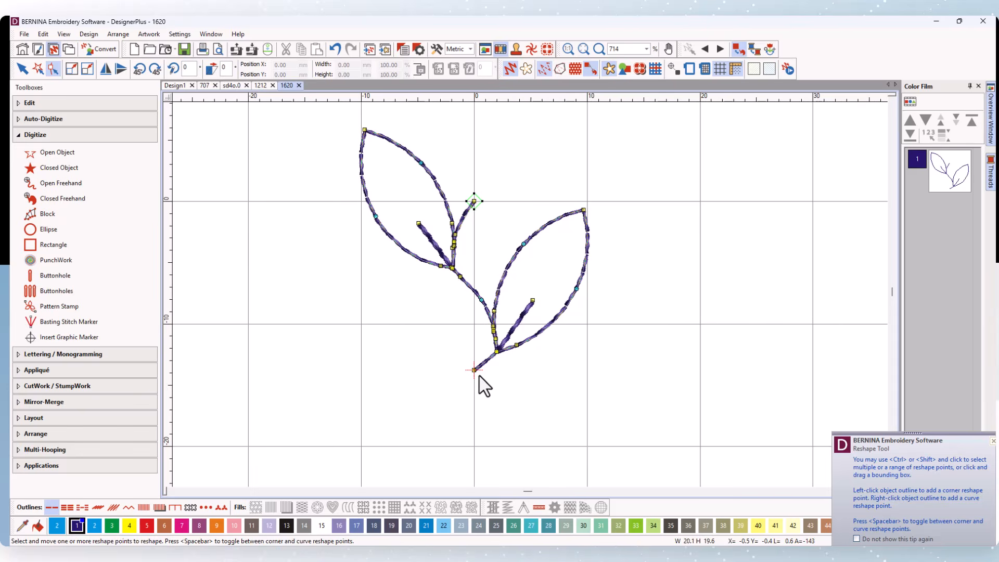
left_click(22, 69)
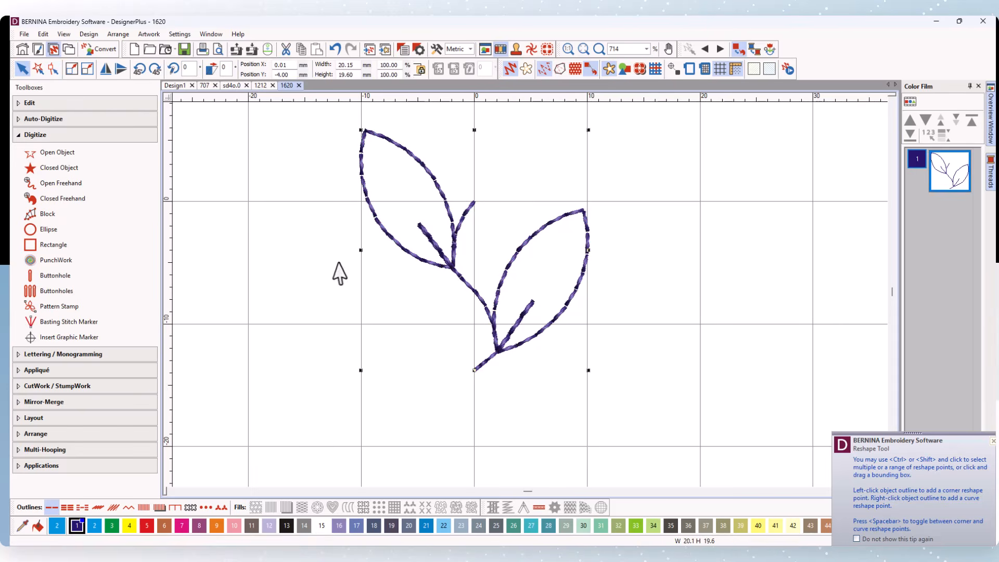
Step: Create a pattern named 1620-A from the leaf motif in the Machine Stitches set, overwriting the existing pattern
left_click(179, 33)
left_click(207, 119)
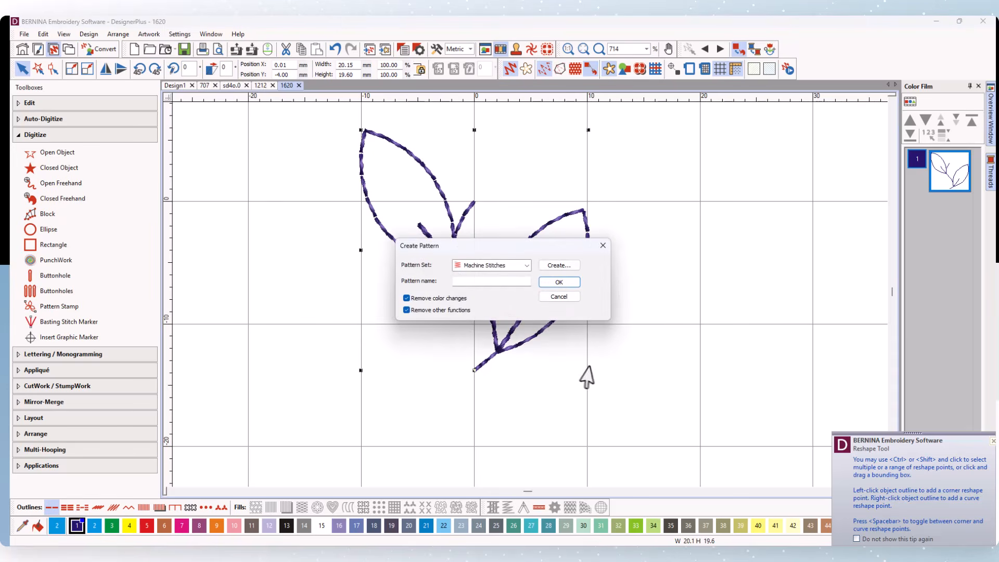
left_click(476, 280)
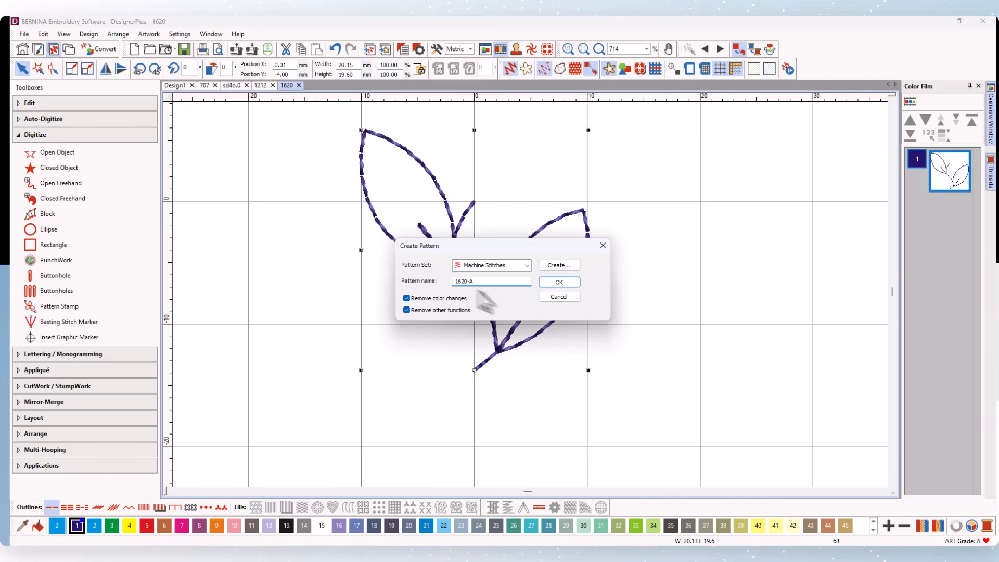
left_click(555, 282)
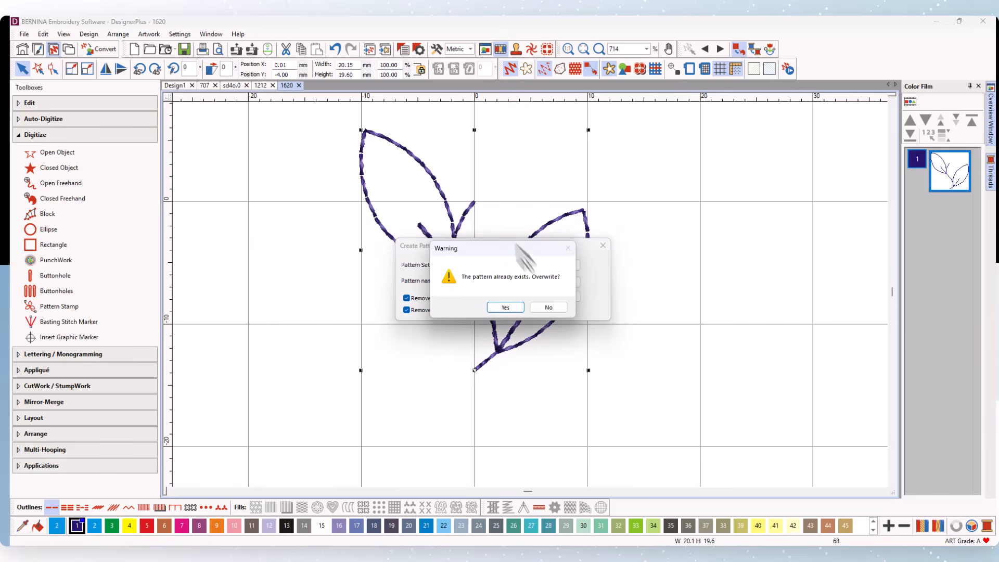
left_click(500, 307)
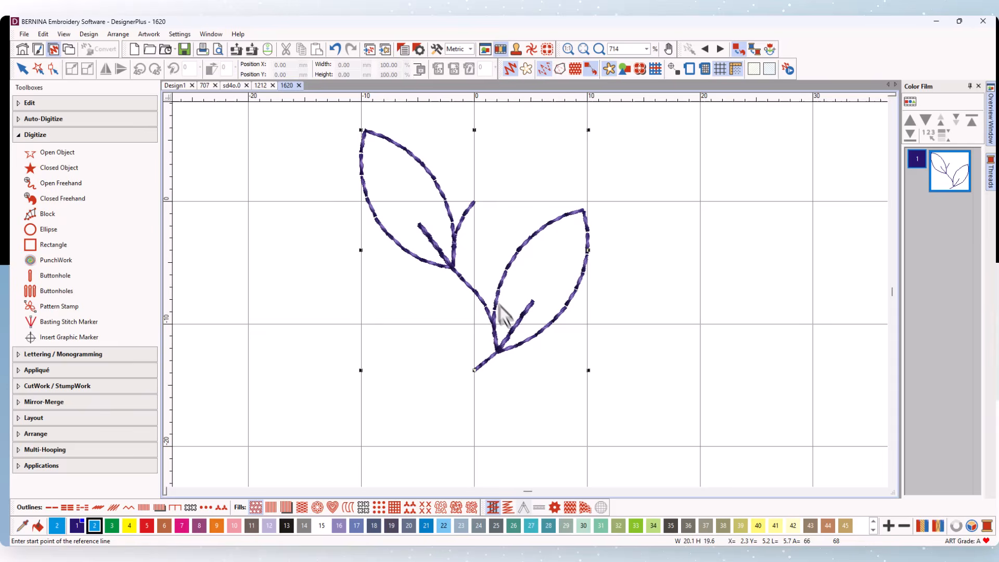
Step: Set the 1620-A pattern's reference line from the small upper stem tip to the lower stem end
left_click(474, 201)
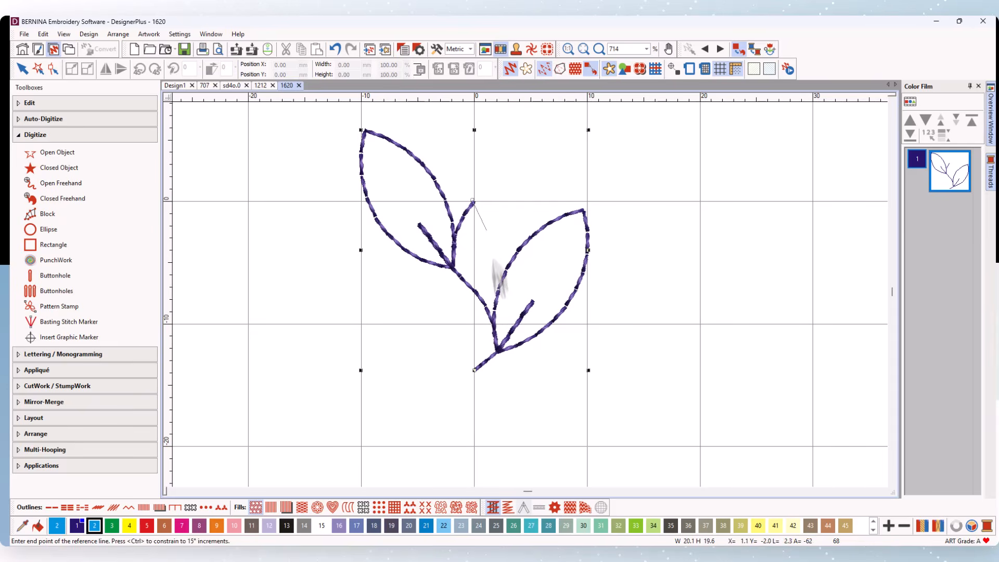
left_click(474, 371)
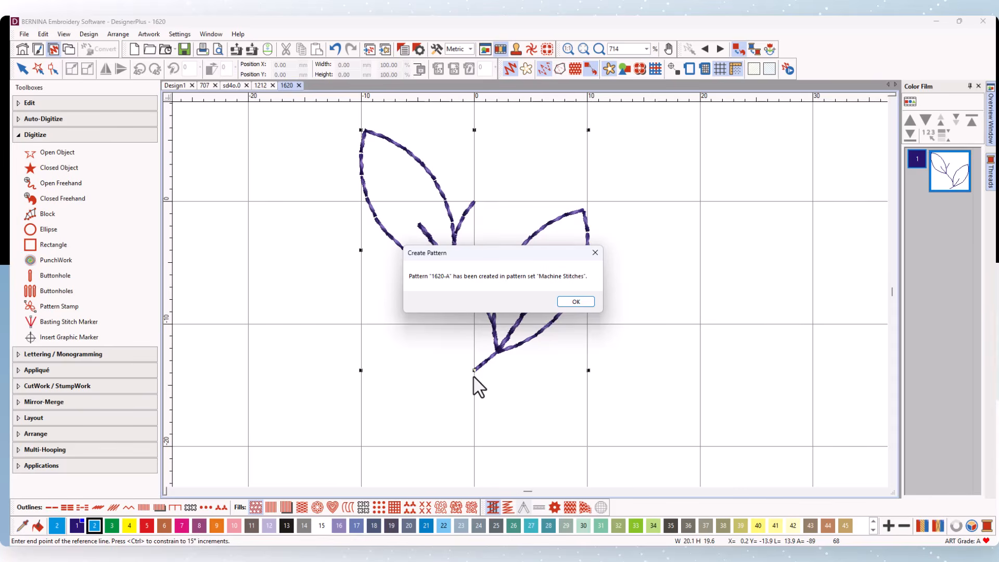
left_click(575, 302)
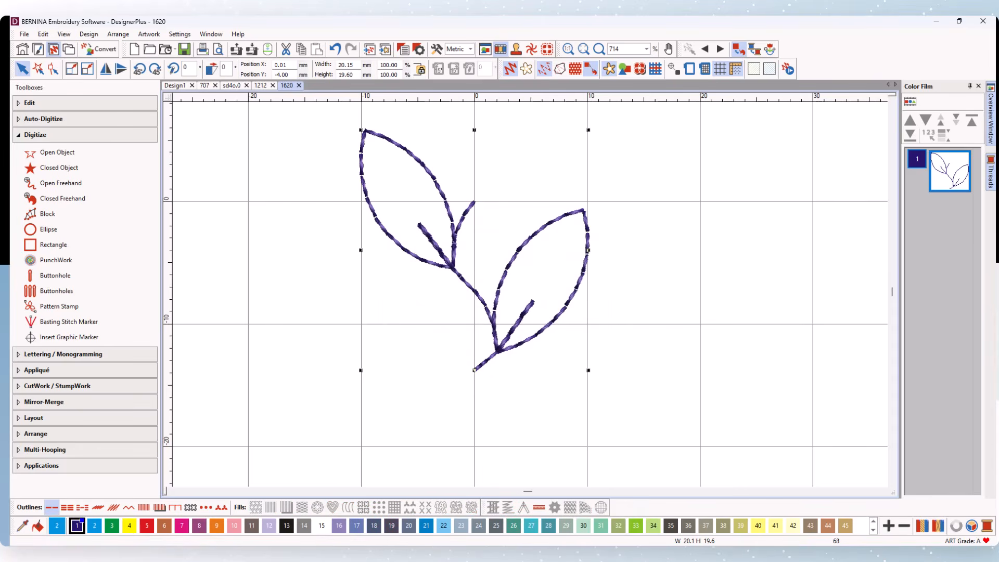
Step: Start a new blank design, open the recent 449 Rectangles.ART90 design and select the blue rectangle's upper side
left_click(134, 49)
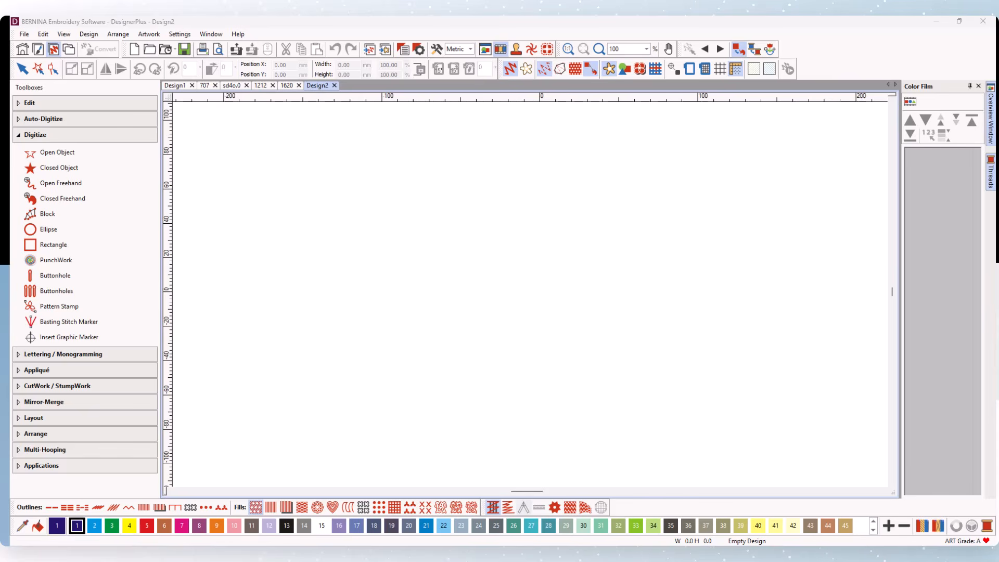
left_click(166, 50)
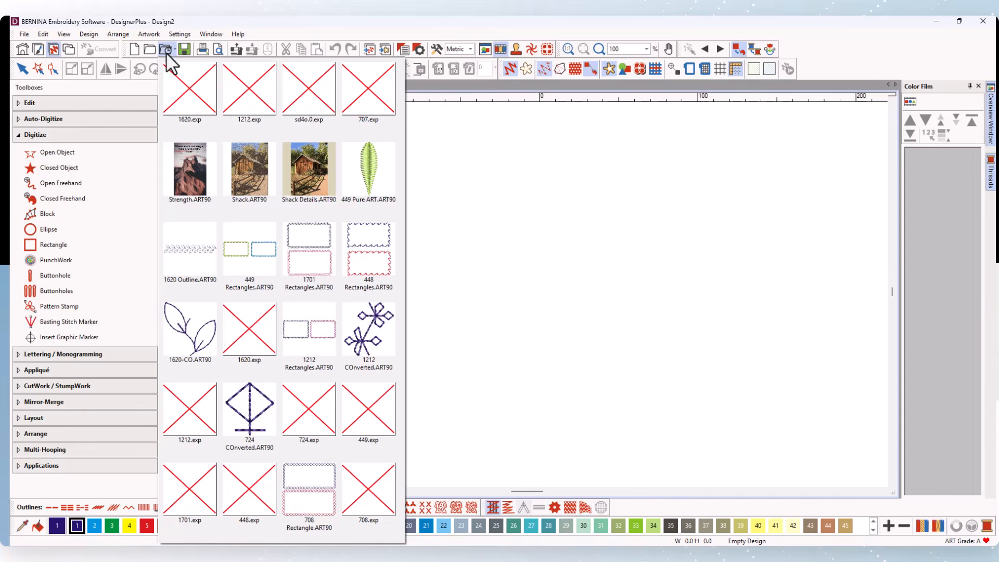
left_click(249, 261)
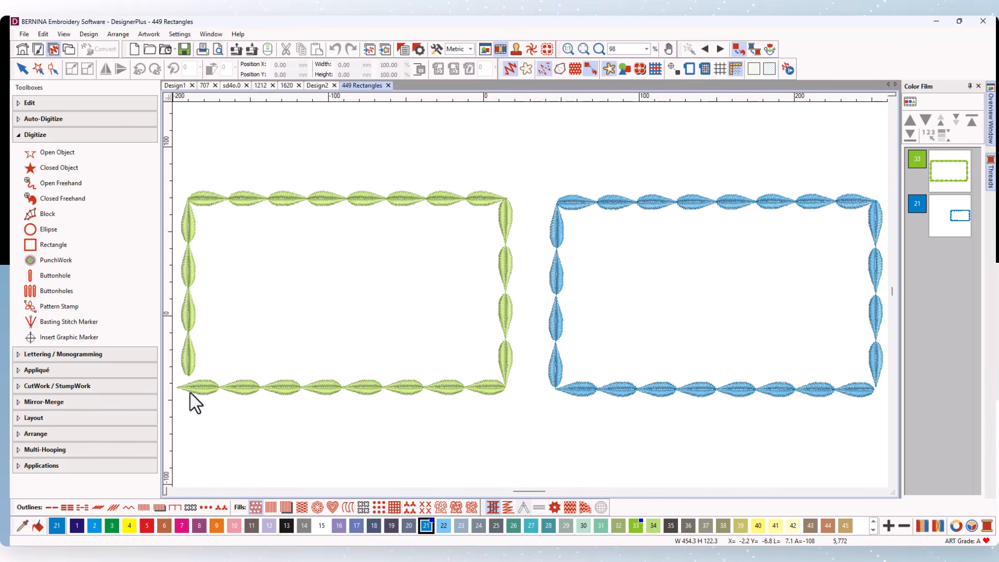
left_click(658, 207)
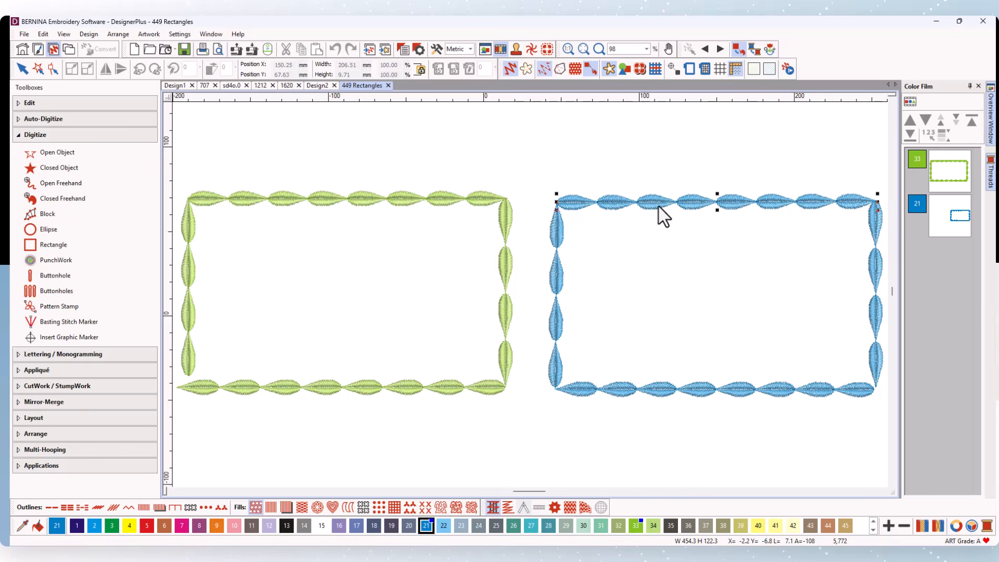
Step: Select the blue rectangle's remaining sides one by one to examine them as separate objects, and clear the selection
left_click(876, 321)
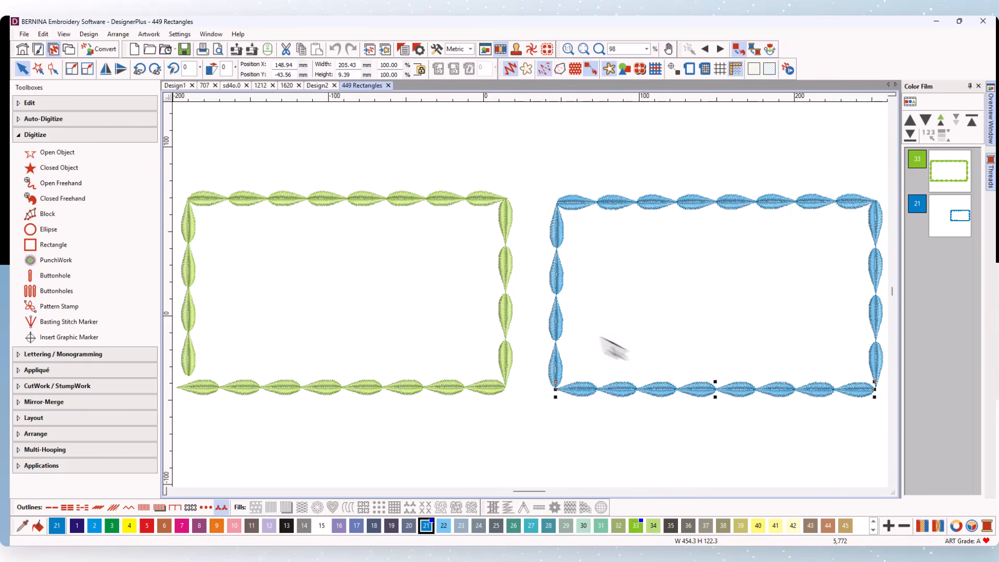
left_click(556, 328)
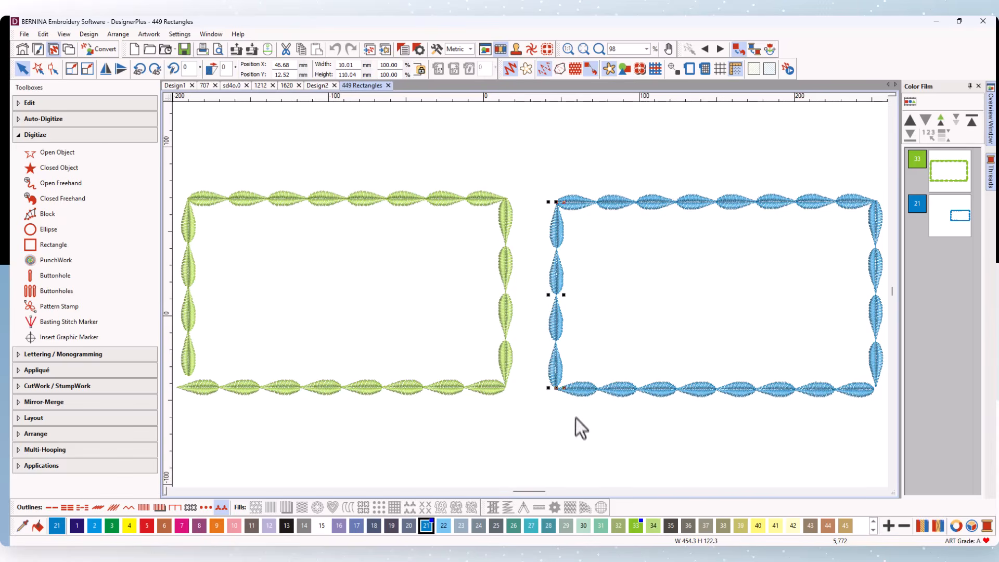
left_click(554, 164)
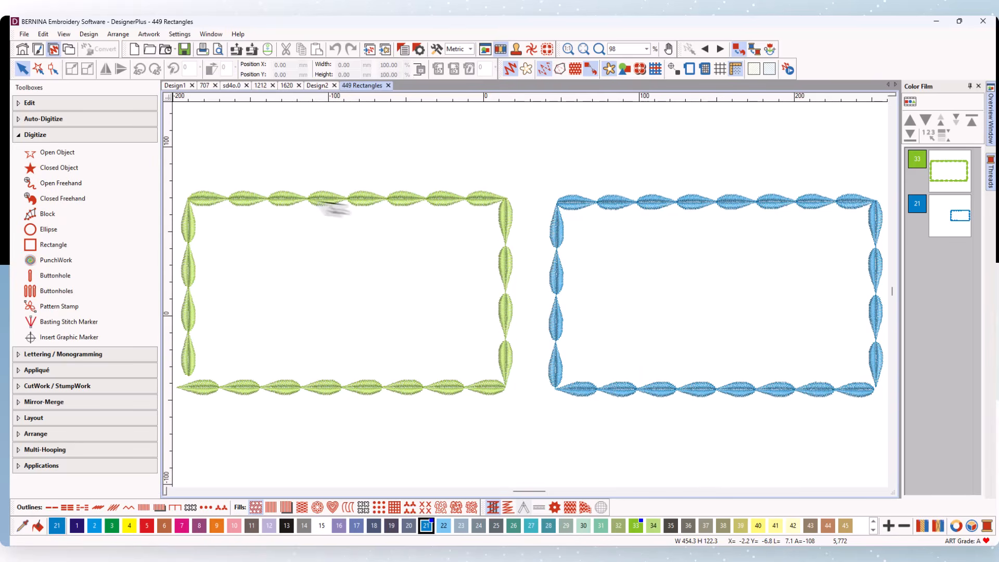
Step: Start a new blank design and set up an Open Object with a Pattern Run outline using 1620-A from the Machine Stitches set
key("ctrl+n")
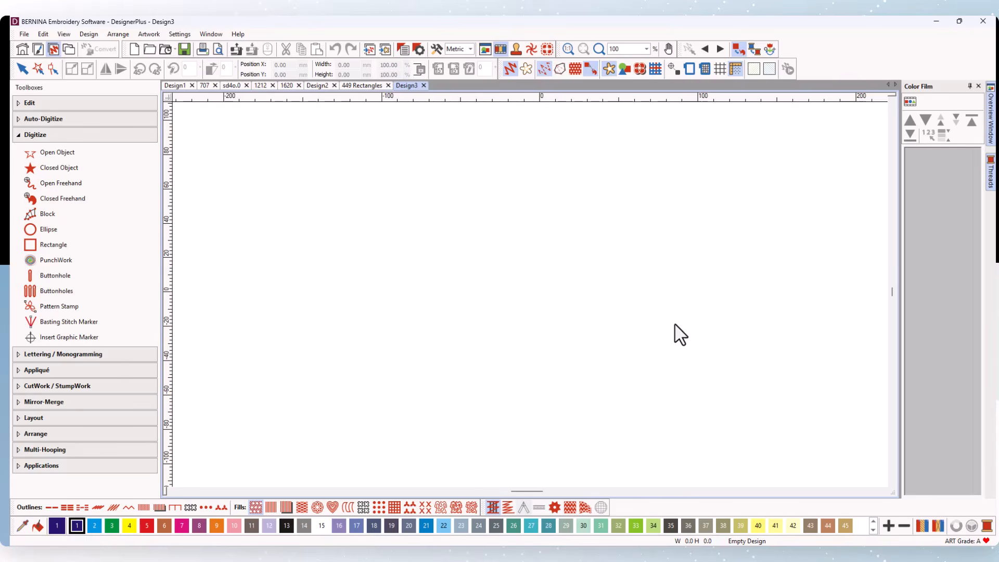
left_click(56, 153)
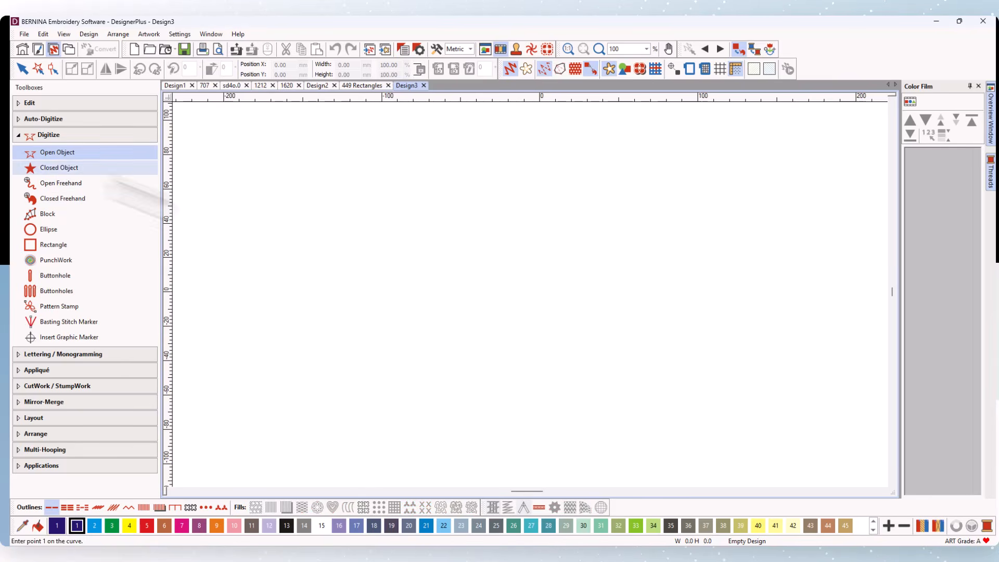
right_click(219, 507)
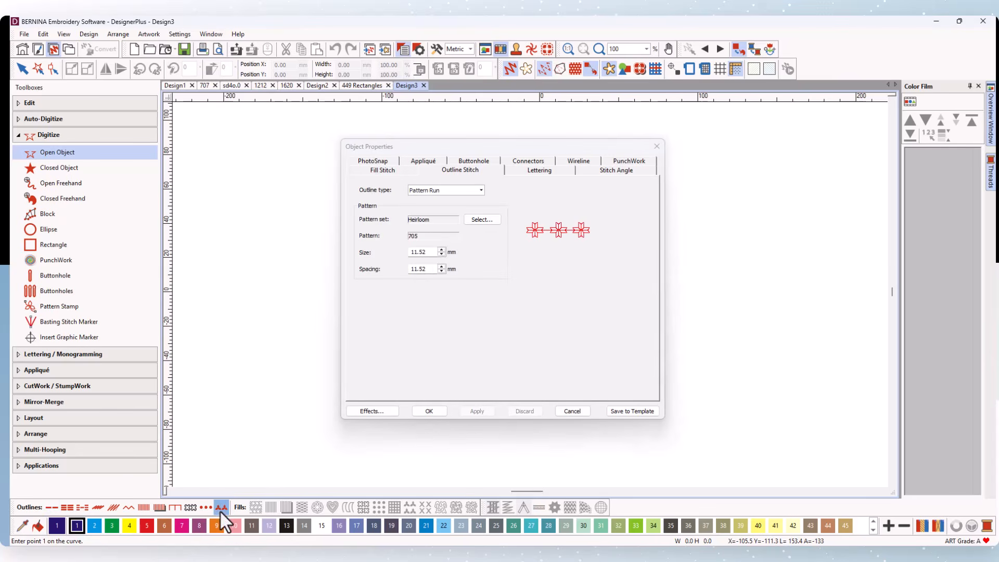
left_click(481, 220)
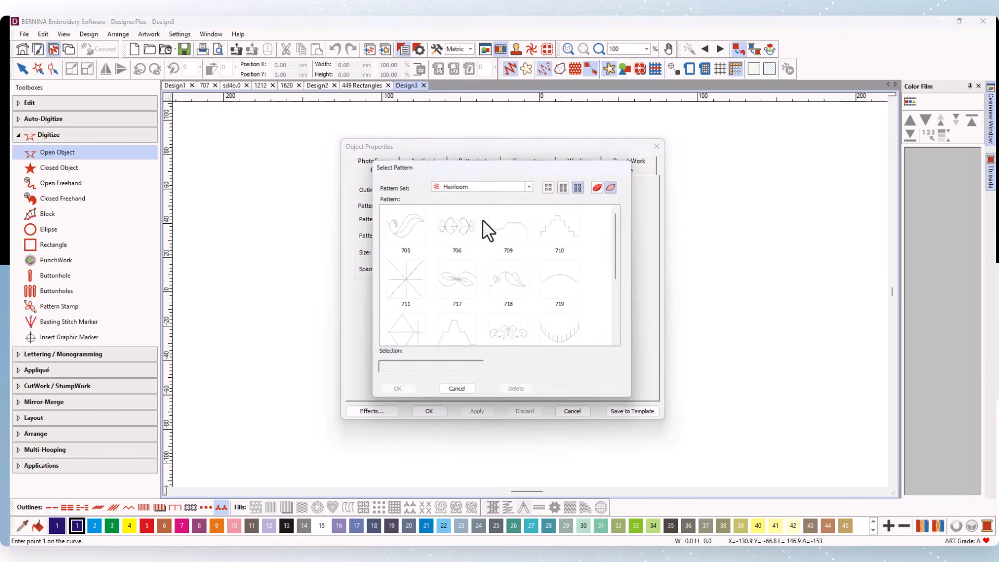
left_click(529, 182)
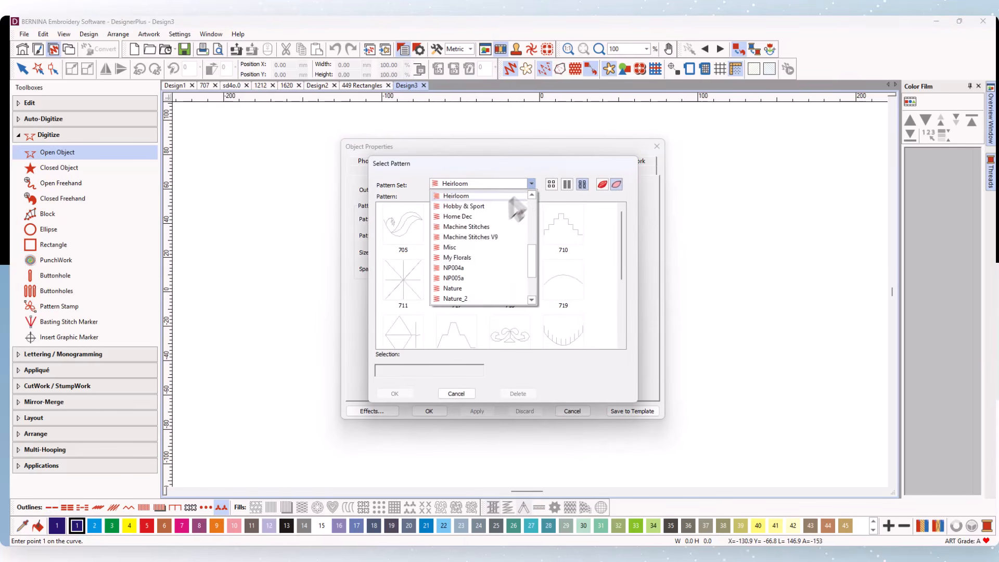
left_click(463, 227)
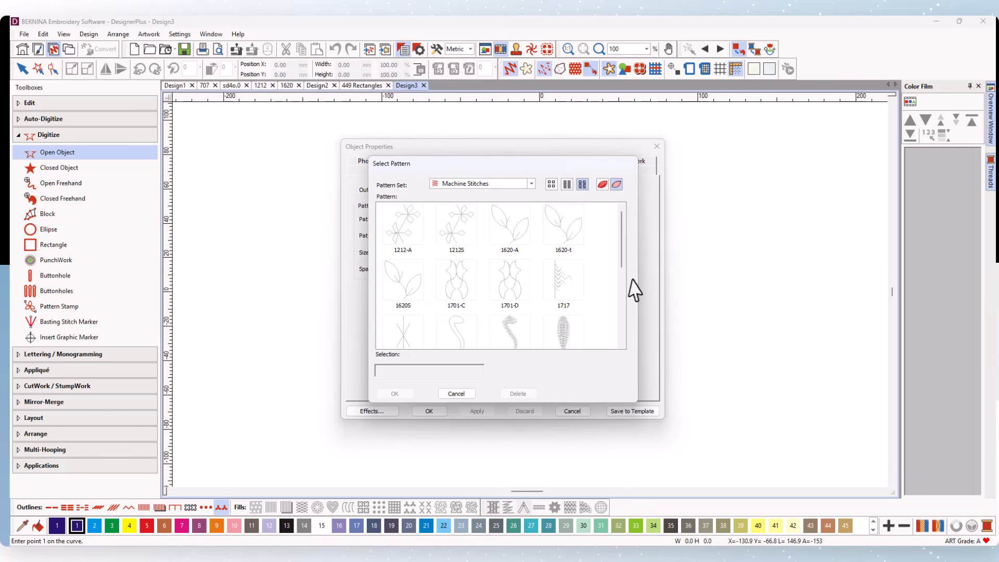
left_click(513, 250)
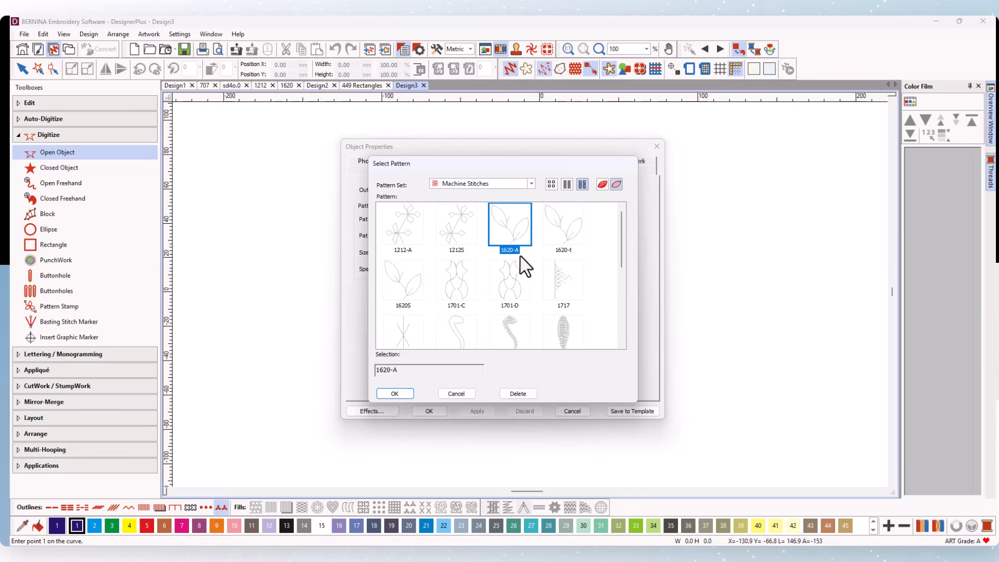
left_click(397, 394)
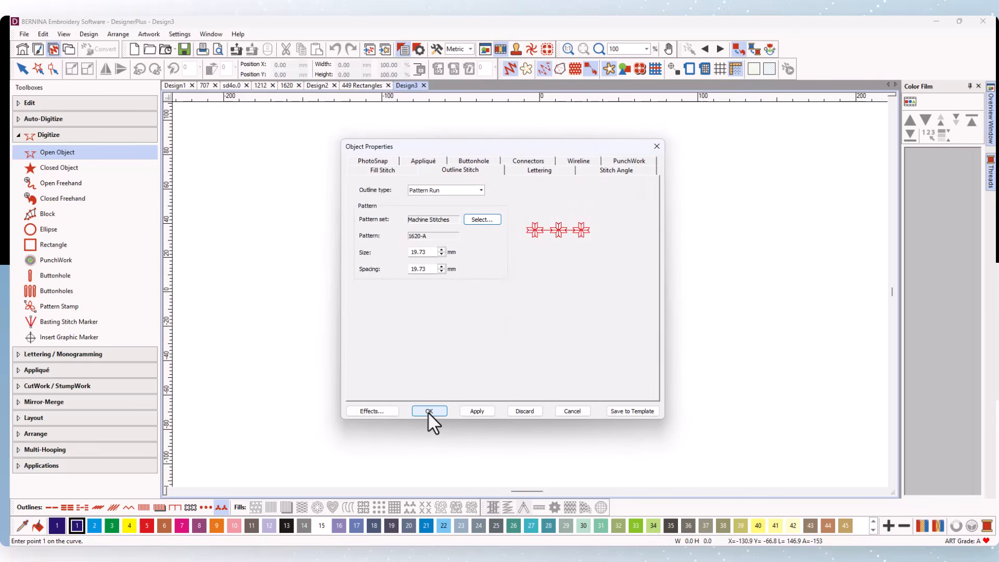
left_click_drag(494, 147, 852, 62)
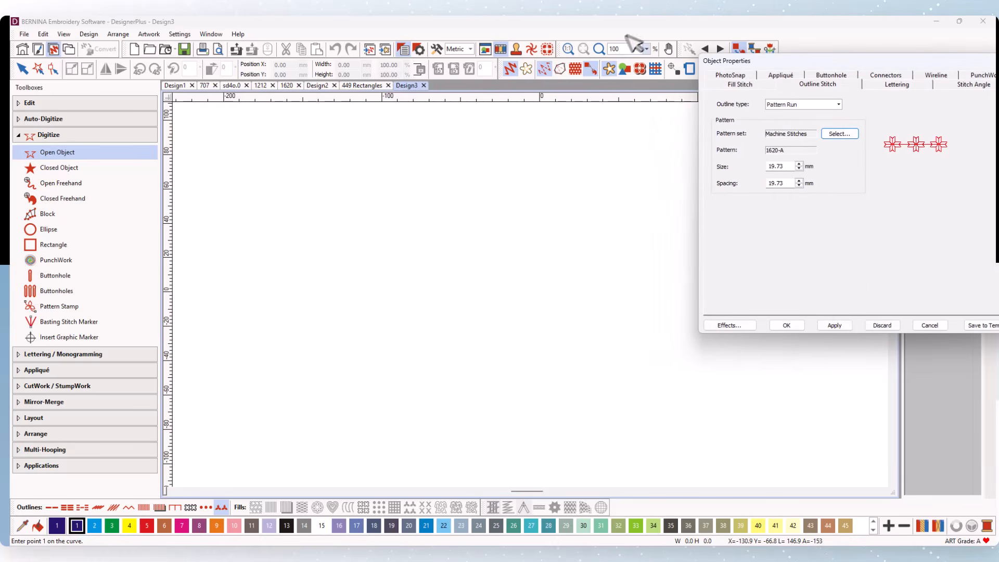
left_click(833, 325)
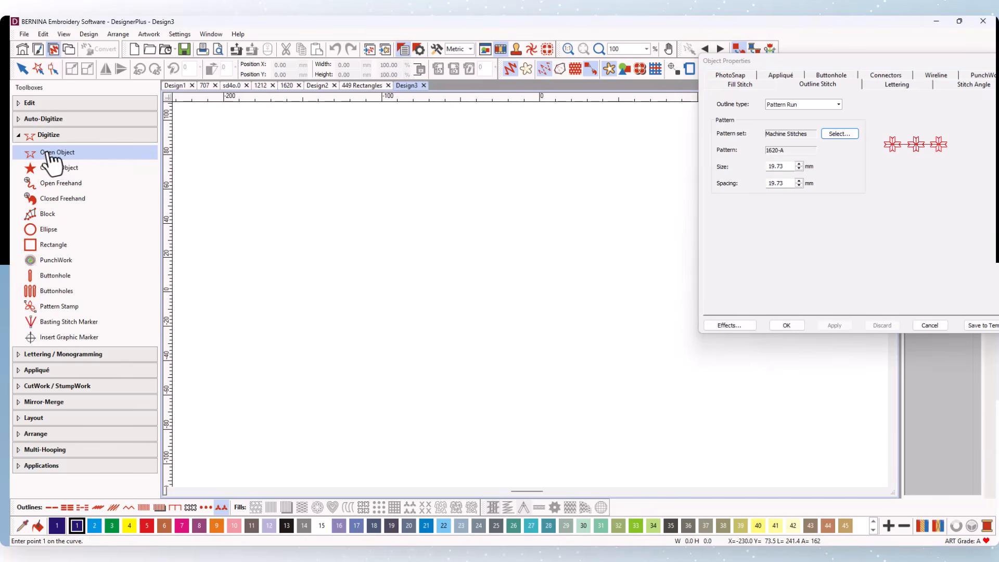
Step: Digitize a horizontal open line about 218 mm long with the 1620-A leaf pattern
left_click(260, 251)
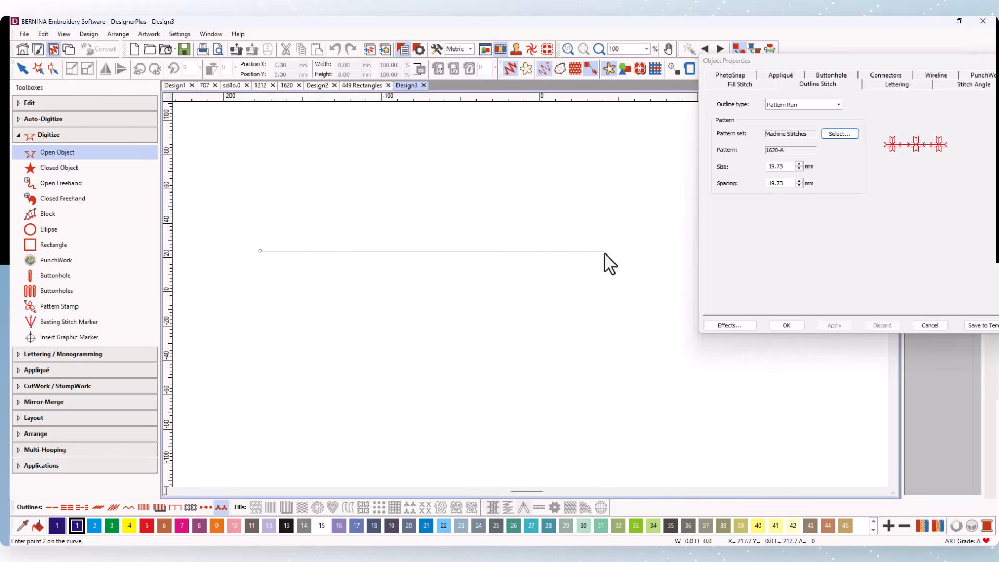
left_click(605, 252)
key("Return")
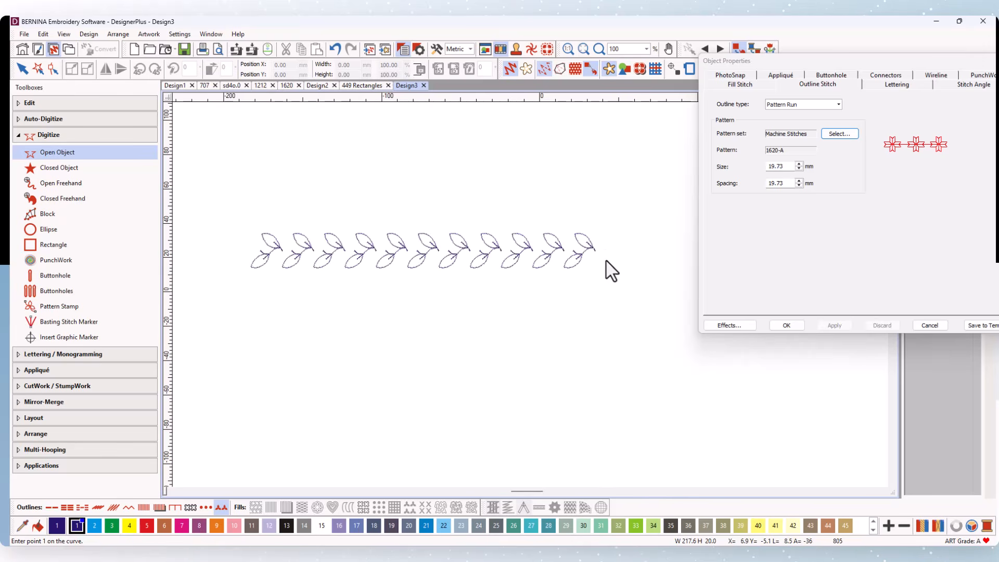
Step: Place two vertical guides on the second leaf repeat, one at the small stem's tip and one at the main stem's end
scroll(368, 260, "up", 5)
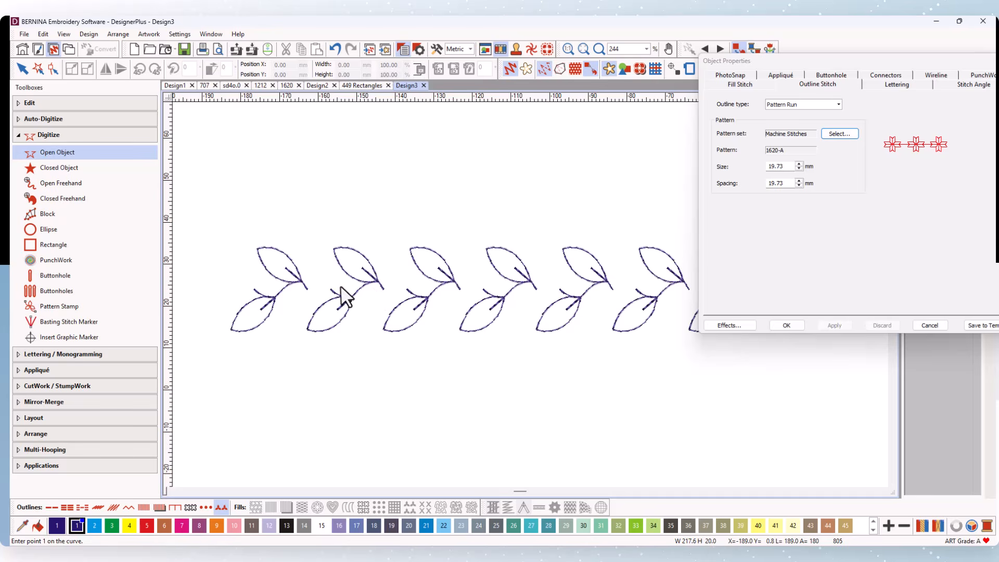
left_click(318, 100)
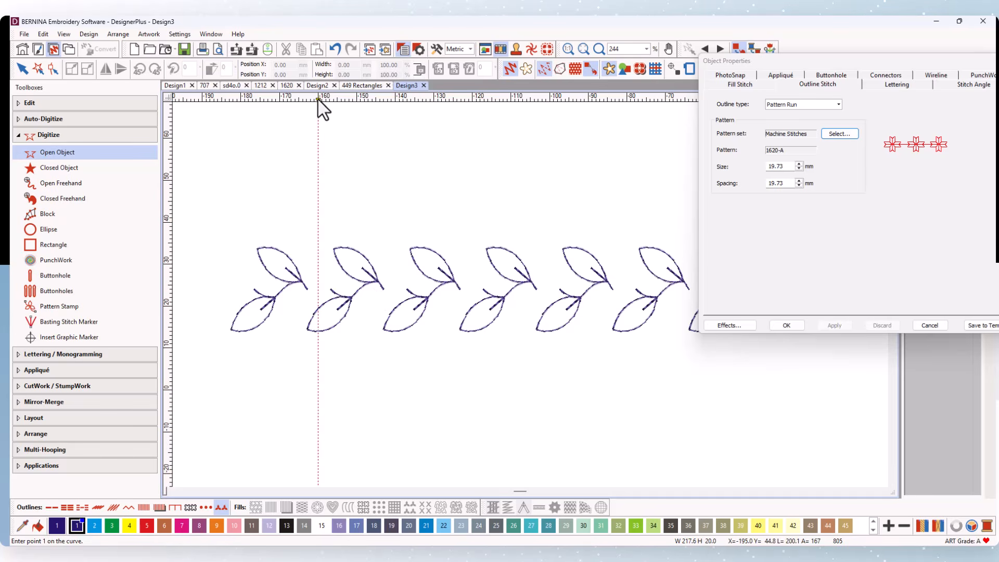
left_click_drag(318, 100, 330, 104)
scroll(343, 312, "up", 5)
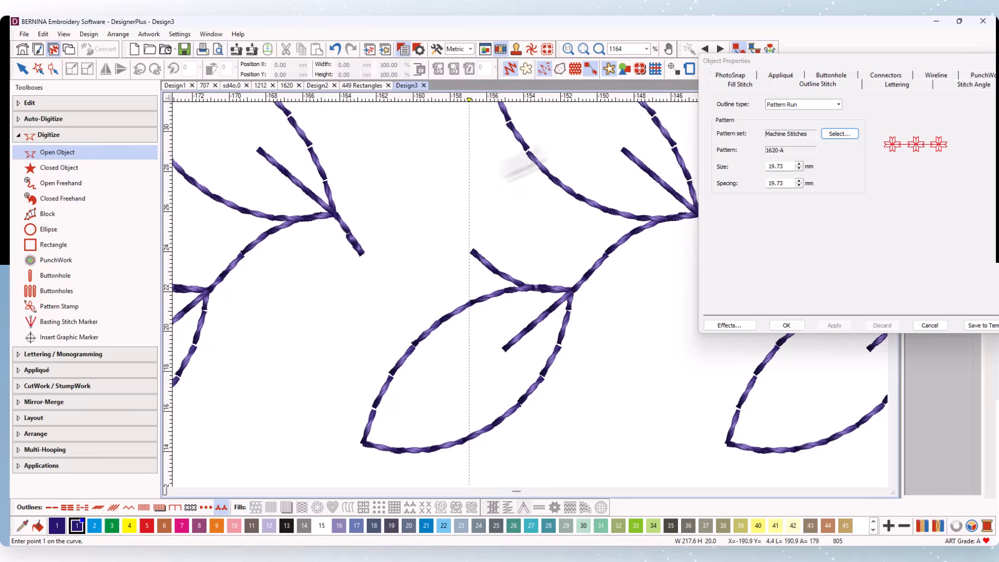
scroll(665, 378, "down", 2)
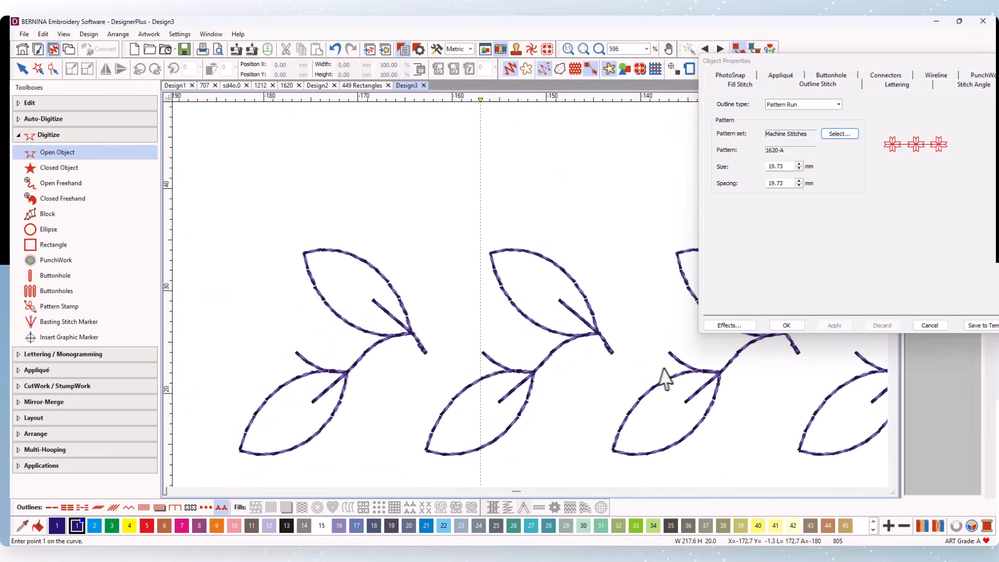
left_click(611, 99)
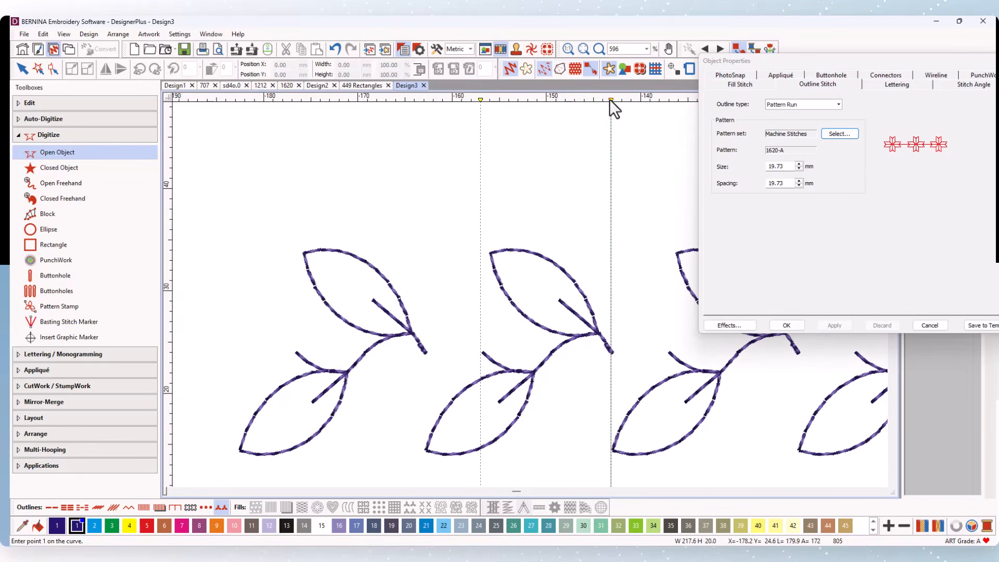
left_click_drag(611, 100, 613, 100)
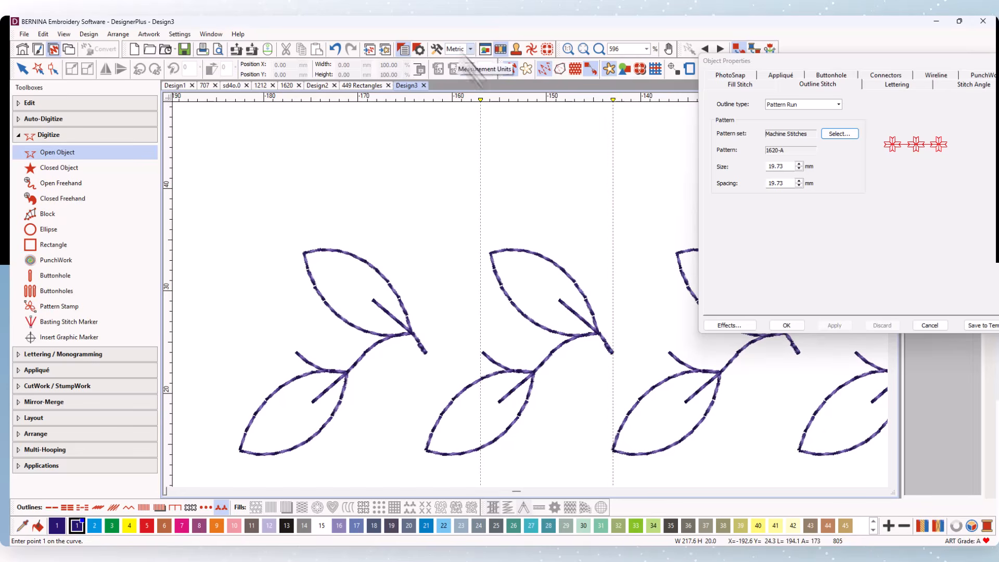
scroll(583, 356, "up", 1)
scroll(532, 295, "up", 3)
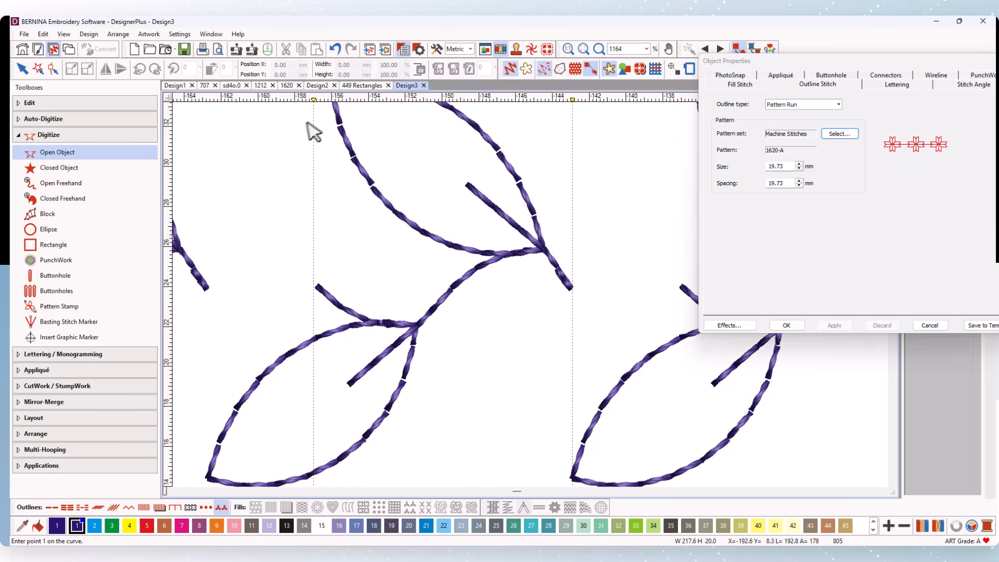
left_click_drag(312, 100, 314, 101)
Step: Measure the distance between the small stem's tip and the main stem's end on the second leaf repeat
key("m")
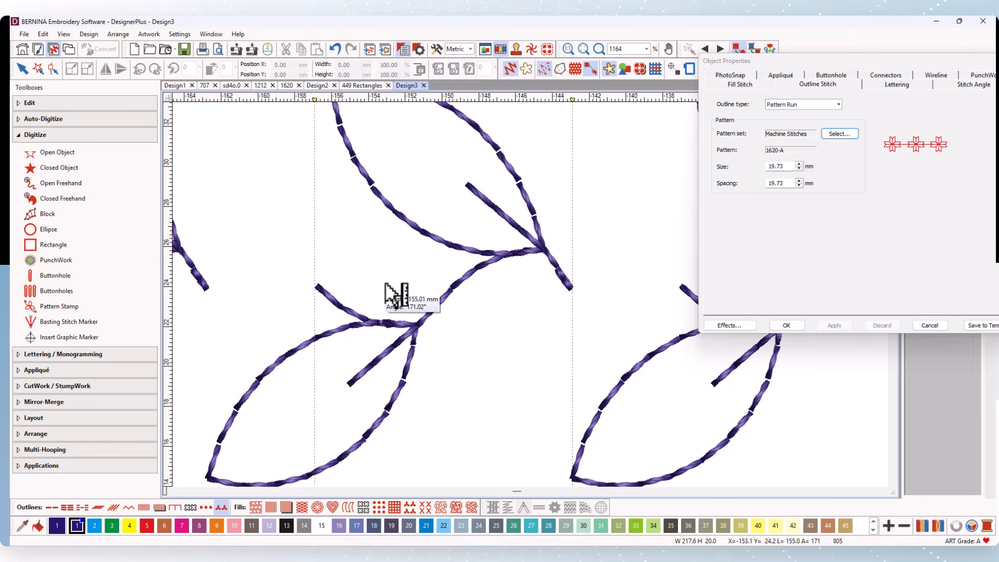
left_click(314, 285)
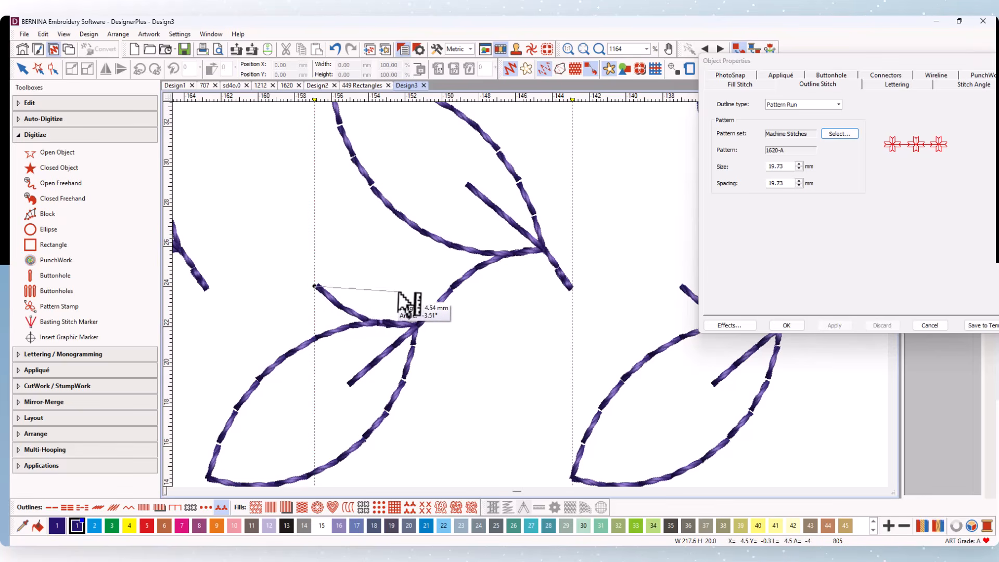
left_click(576, 292)
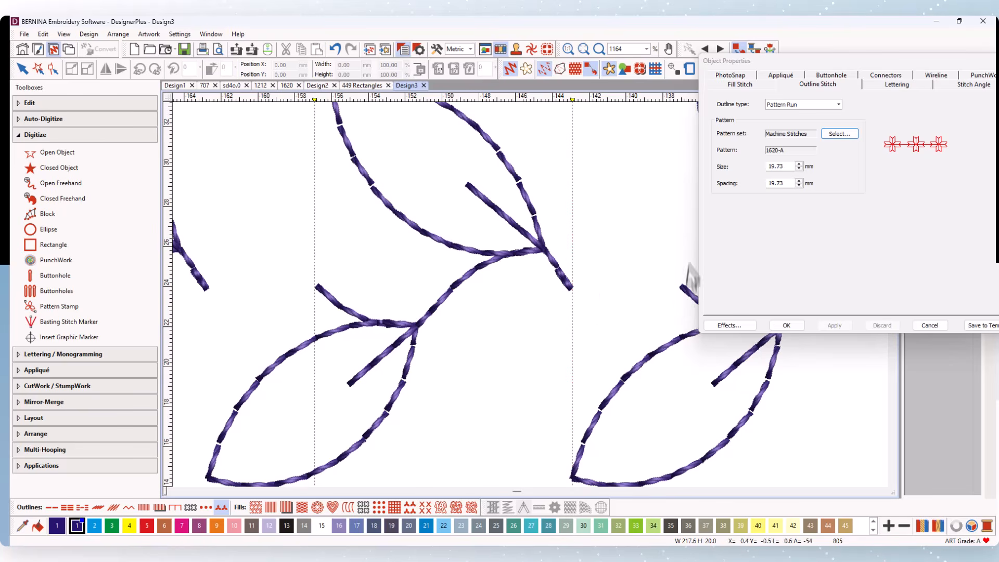
Step: Try to apply a pattern spacing of 14.01 mm to the leaf line without selecting it
double_click(780, 183)
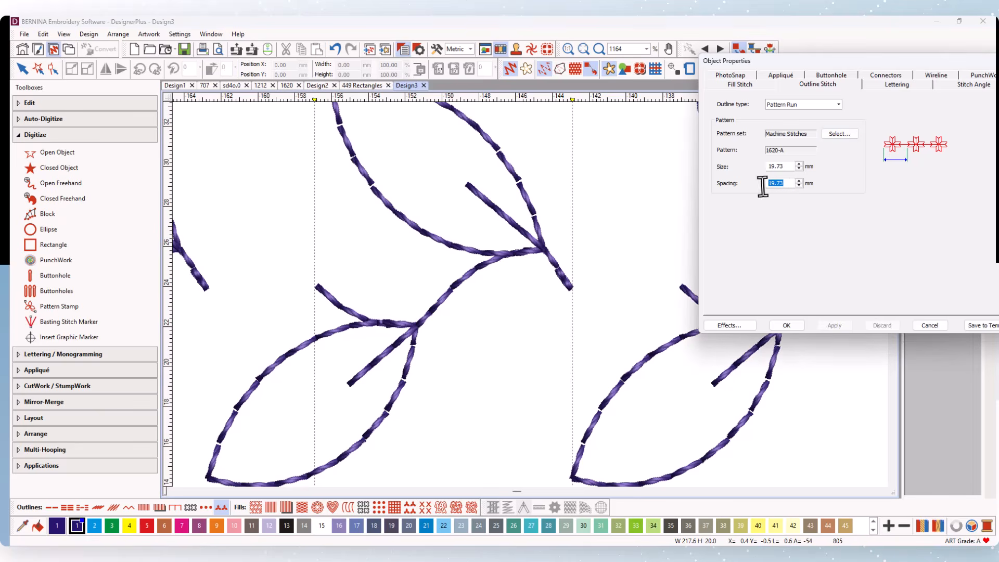
type("14.01")
left_click(830, 326)
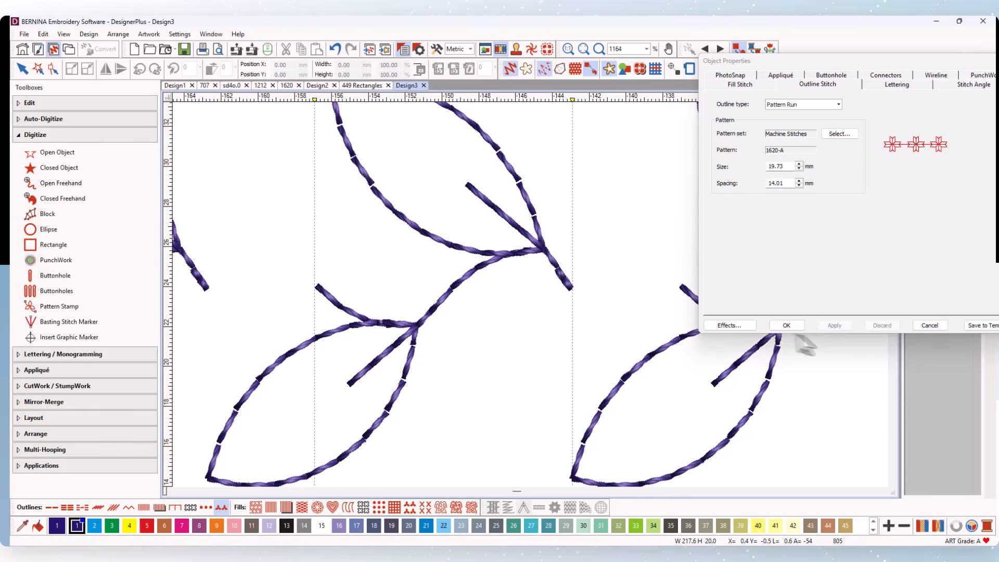
left_click(781, 325)
scroll(469, 356, "down", 5)
scroll(529, 300, "up", 3)
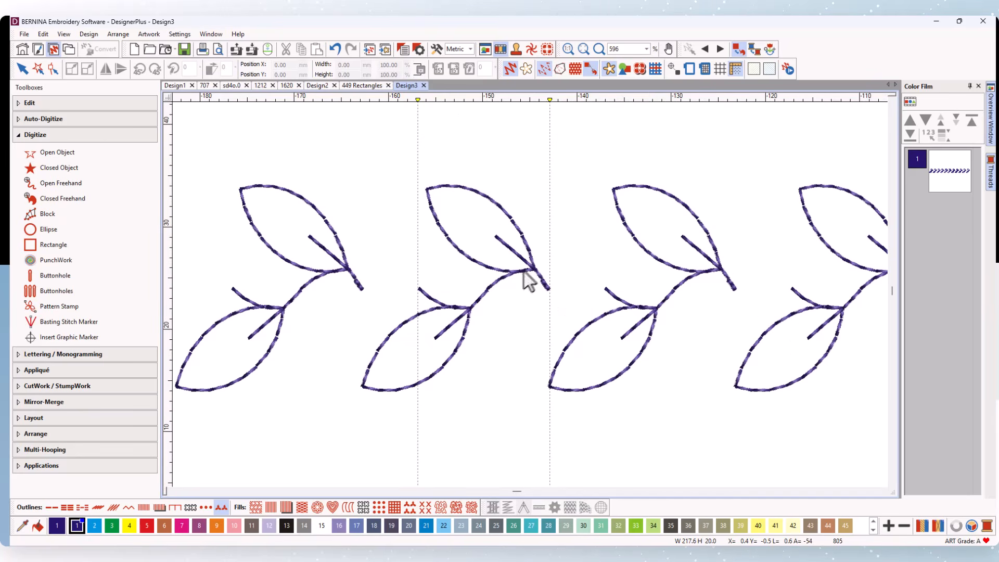
Step: Select the leaf line and set its Pattern Run spacing to 14.01 mm so the stems join
left_click(484, 293)
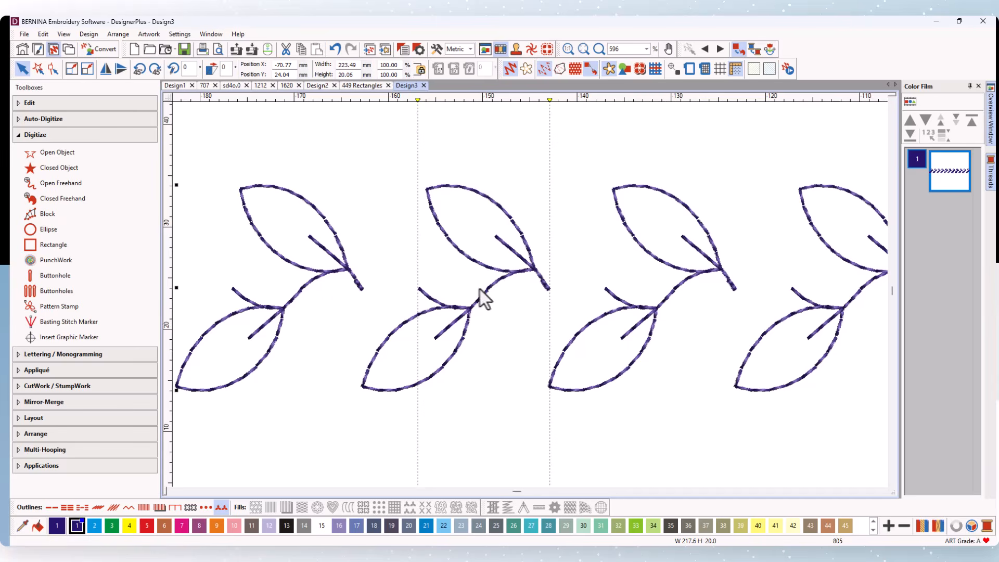
left_click(403, 49)
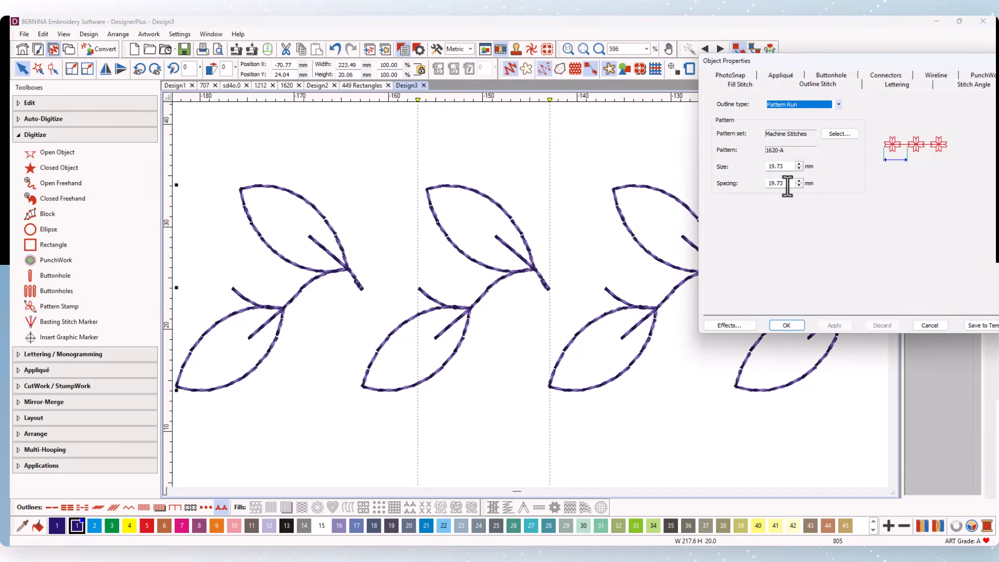
left_click_drag(787, 187, 759, 185)
type("14.01")
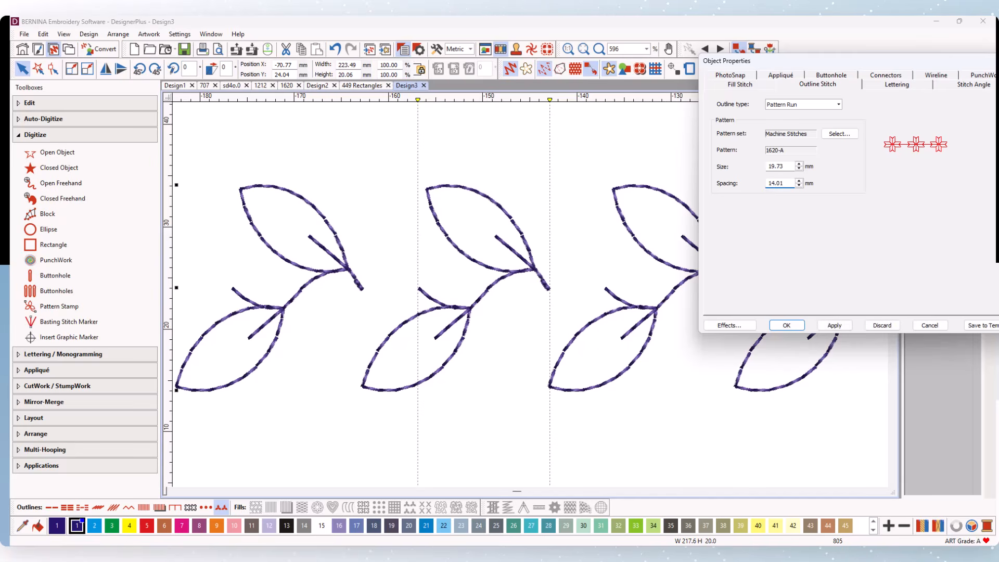
left_click(831, 327)
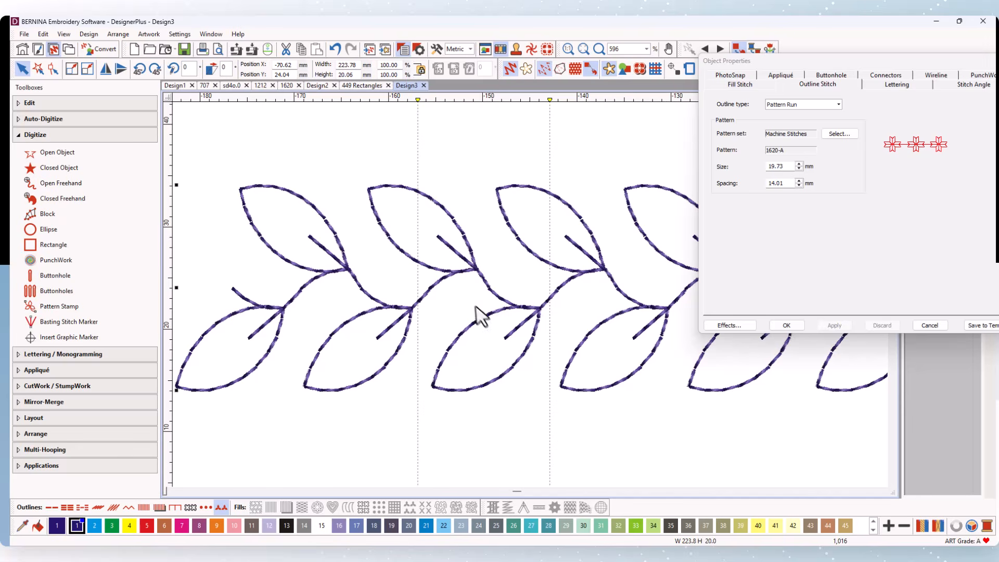
scroll(528, 297, "down", 3)
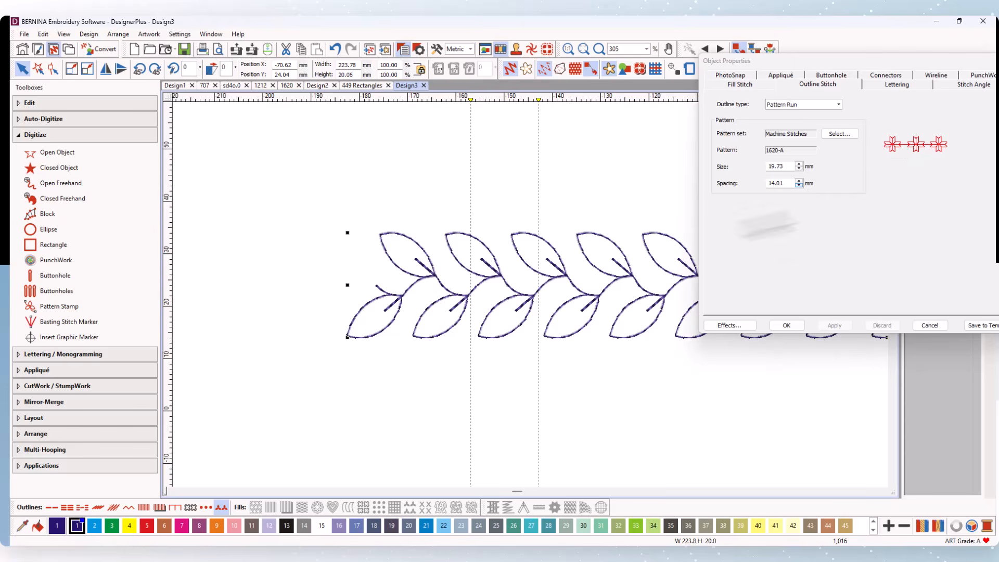
scroll(544, 304, "down", 2)
scroll(624, 302, "down", 1)
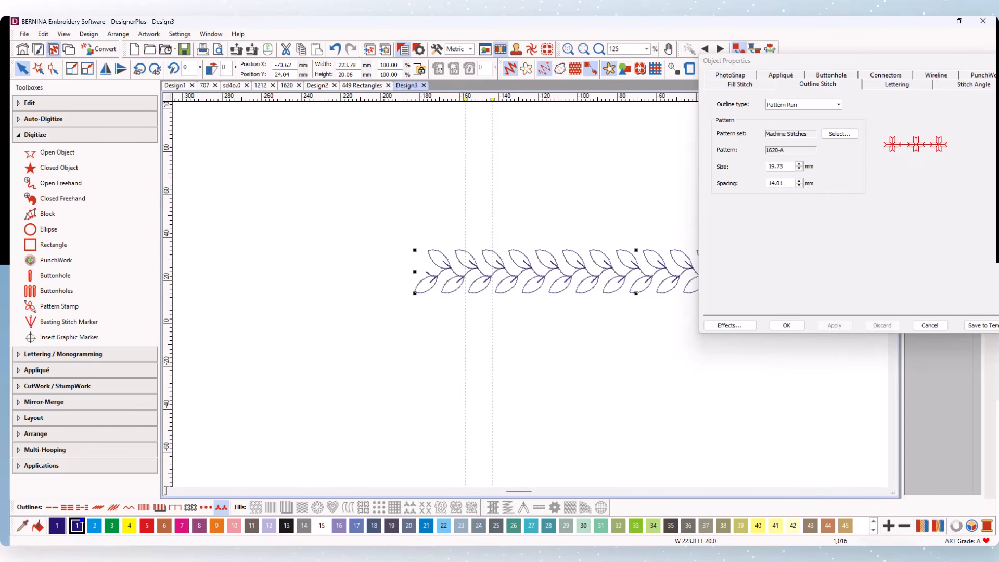